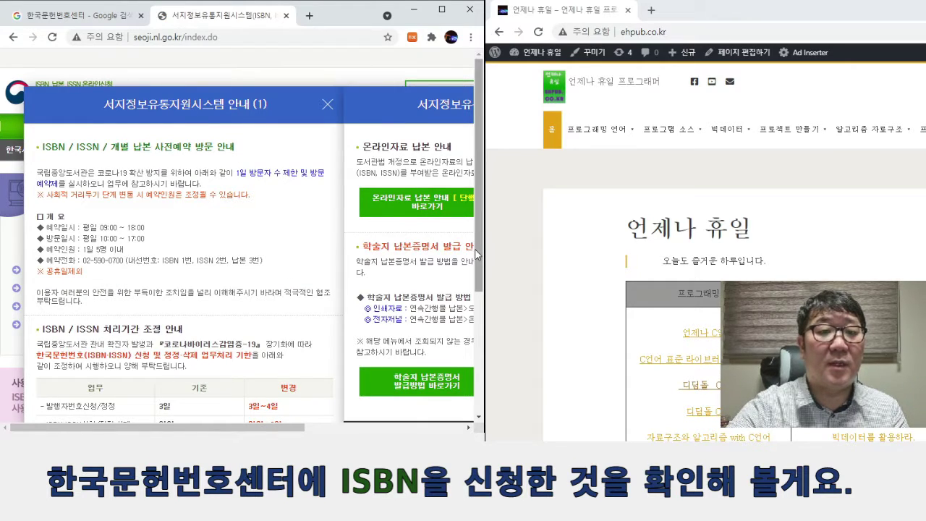
Dismiss both notice pop-ups covering the ISBN service home page.
{"action": "scroll", "coordinate": [466, 353], "scroll_direction": "down", "scroll_amount": 3}
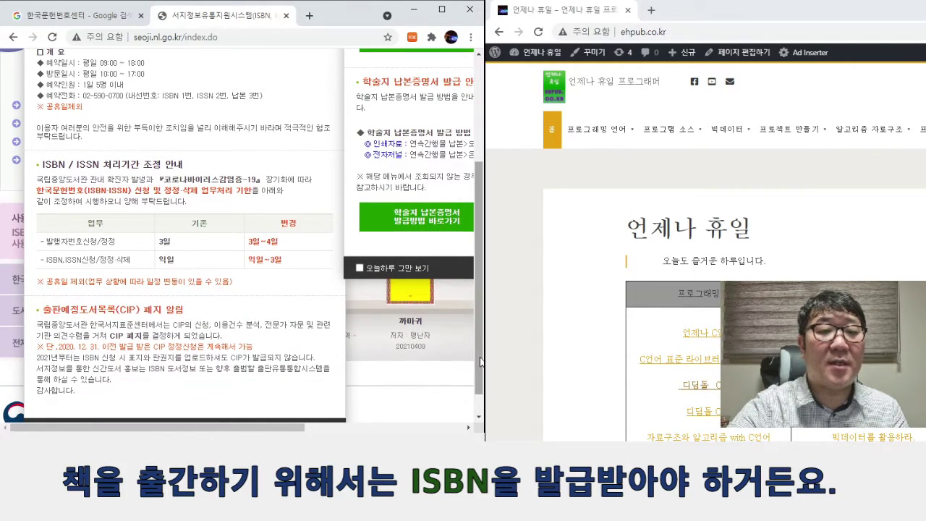
{"action": "scroll", "coordinate": [442, 394], "scroll_direction": "down", "scroll_amount": 1}
{"action": "left_click", "coordinate": [322, 411]}
{"action": "left_click_drag", "start_coordinate": [287, 430], "coordinate": [414, 367]}
{"action": "scroll", "coordinate": [345, 428], "scroll_direction": "down", "scroll_amount": 3}
{"action": "left_click", "coordinate": [371, 241]}
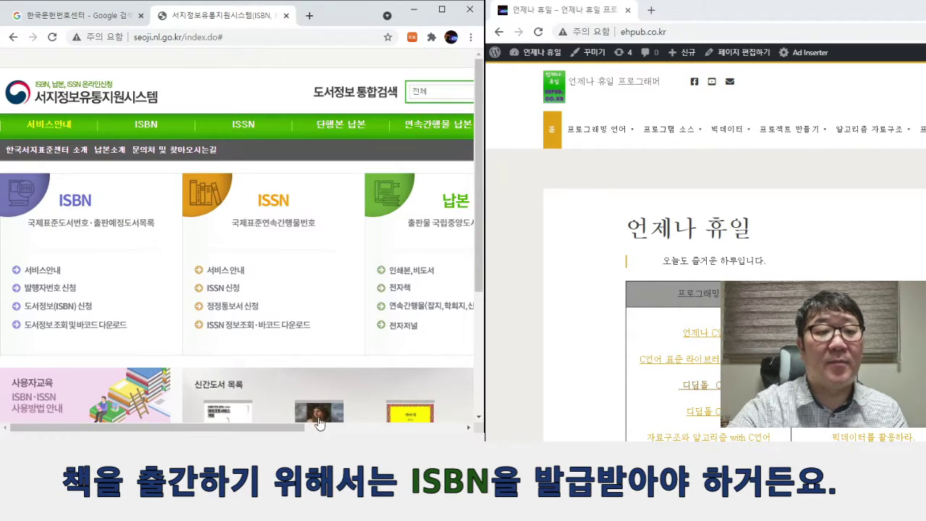
Open the publisher's My Page and check the titles, application dates and processing status in the ISBN application list.
{"action": "left_click_drag", "start_coordinate": [290, 428], "coordinate": [450, 430]}
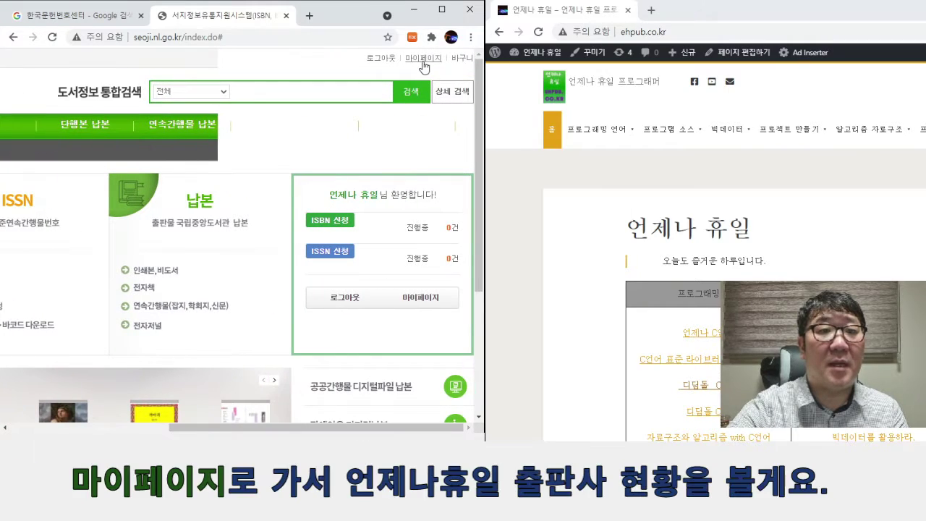
{"action": "left_click", "coordinate": [421, 58]}
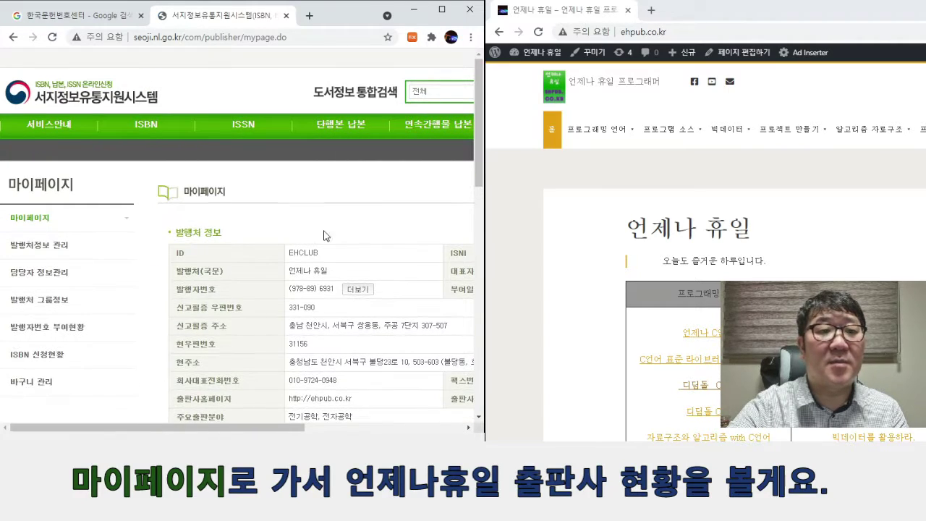
{"action": "left_click_drag", "start_coordinate": [481, 168], "coordinate": [474, 221]}
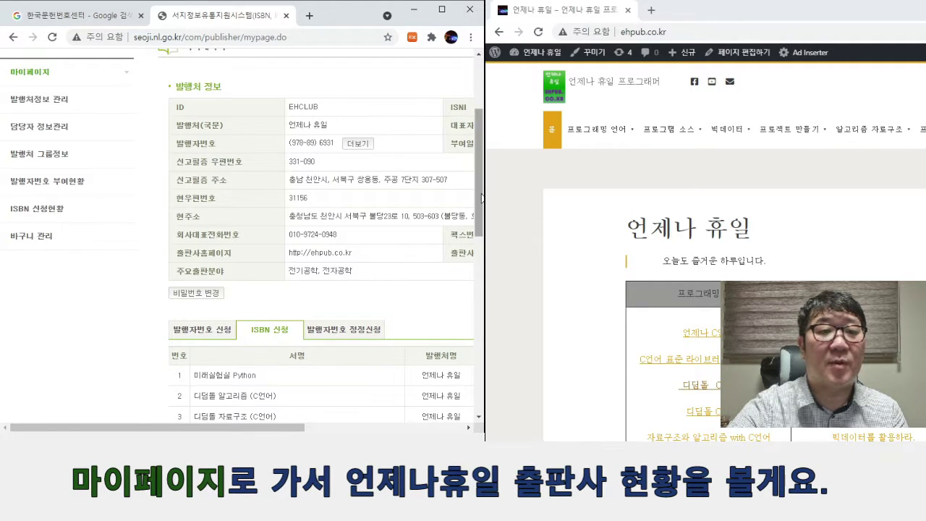
{"action": "scroll", "coordinate": [377, 318], "scroll_direction": "down", "scroll_amount": 5}
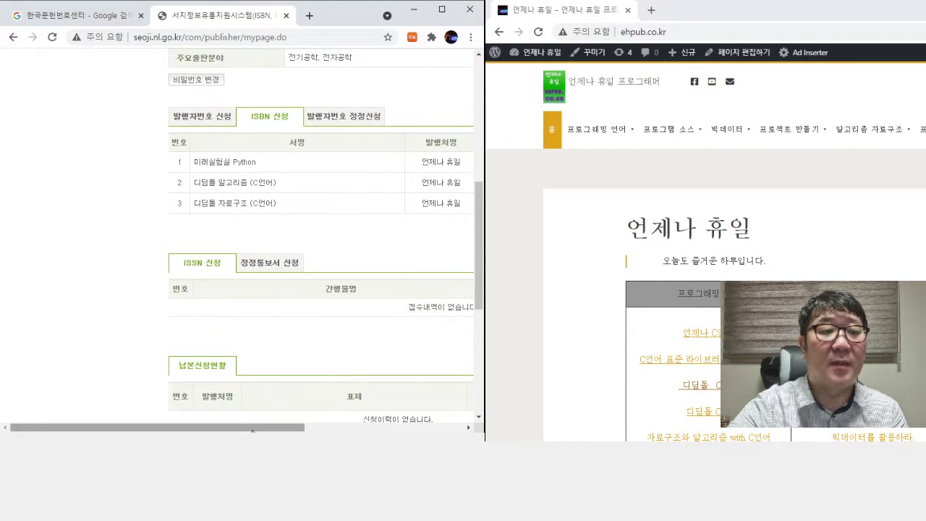
{"action": "left_click_drag", "start_coordinate": [257, 427], "coordinate": [357, 427]}
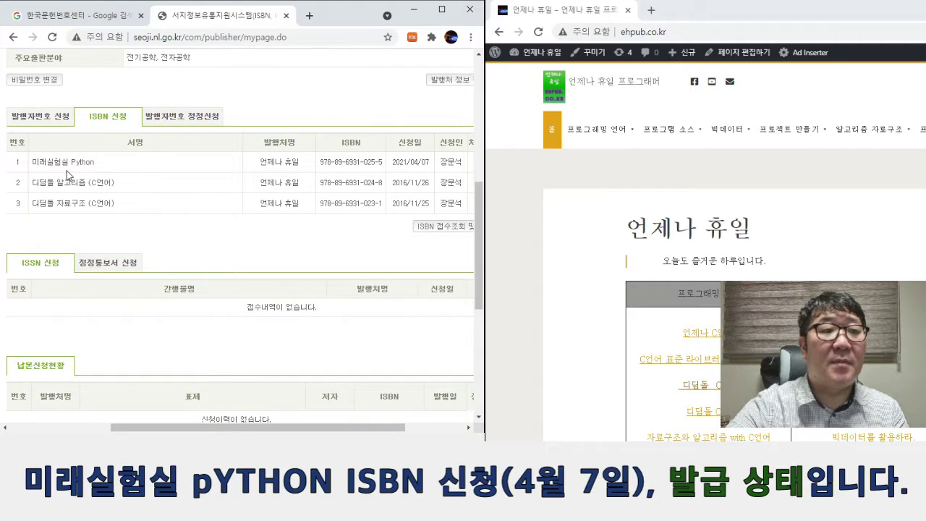
{"action": "left_click_drag", "start_coordinate": [236, 428], "coordinate": [316, 429]}
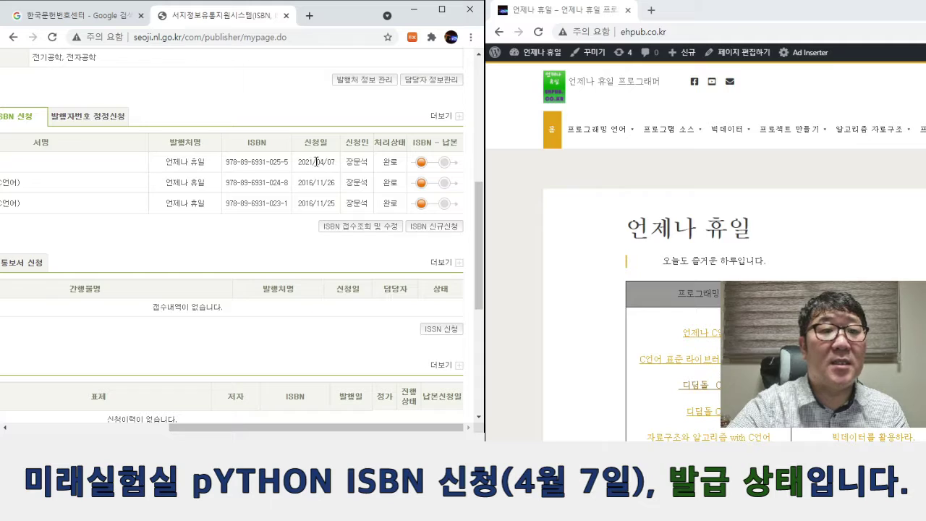
{"action": "left_click_drag", "start_coordinate": [265, 427], "coordinate": [107, 427]}
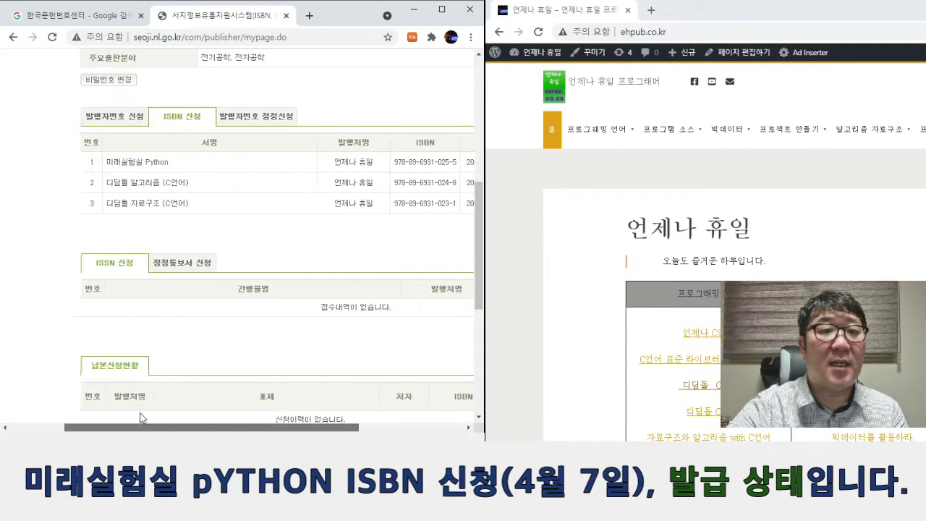
Open the ISBN application for 미래실험실 Python and review its processing status, title, author, format and price details.
{"action": "left_click", "coordinate": [230, 161]}
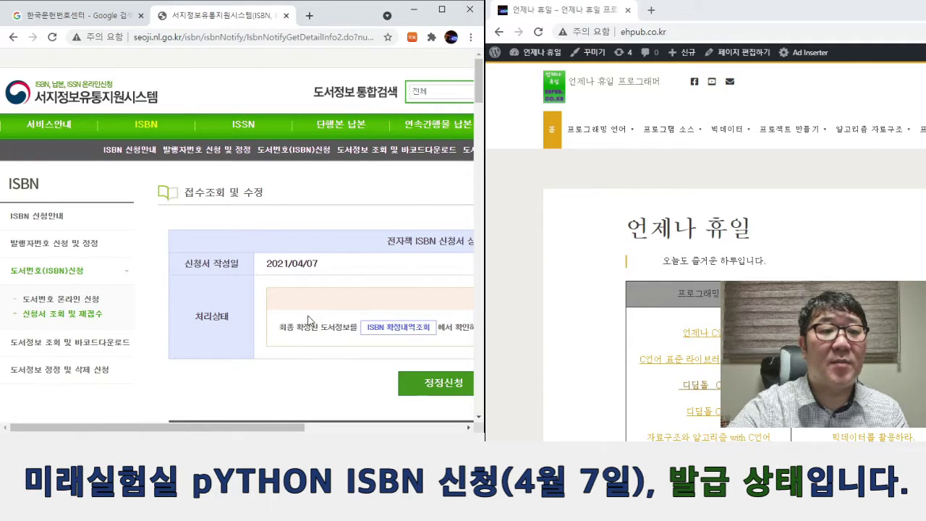
{"action": "left_click_drag", "start_coordinate": [252, 430], "coordinate": [334, 430]}
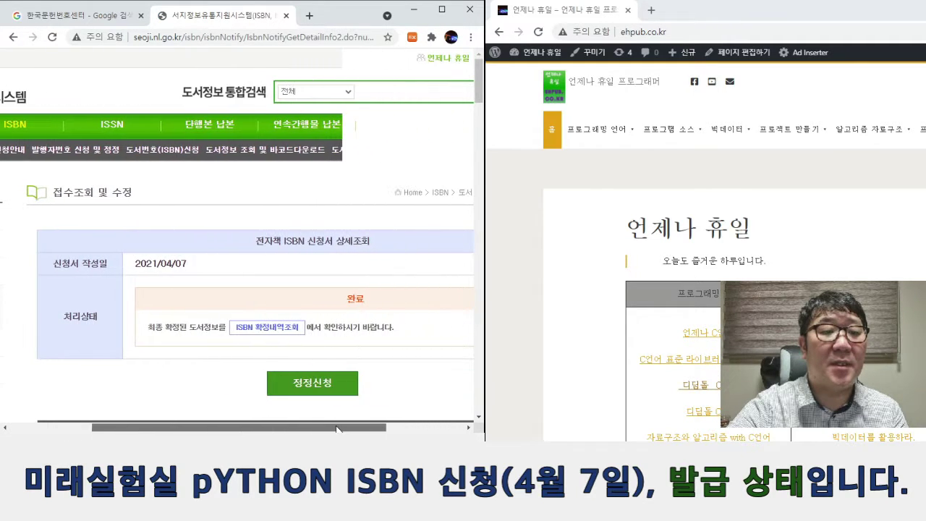
{"action": "left_click_drag", "start_coordinate": [479, 94], "coordinate": [475, 151]}
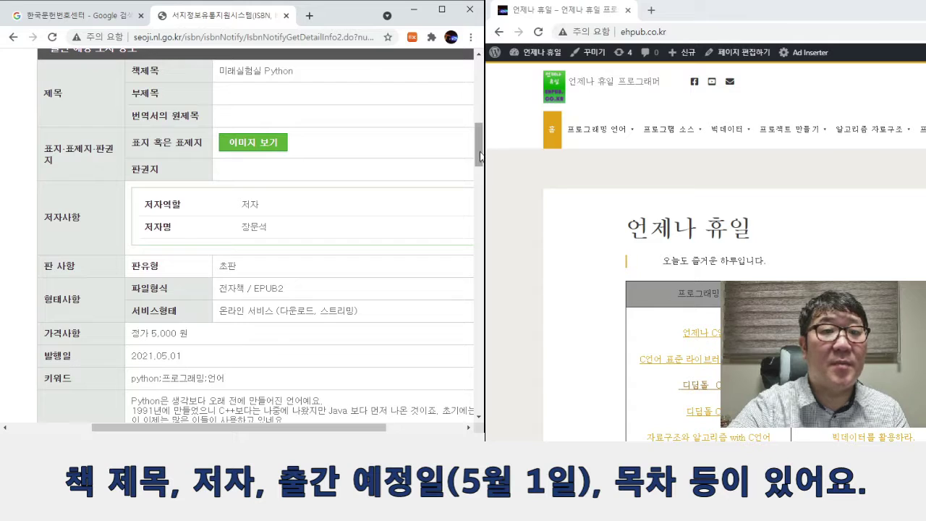
{"action": "scroll", "coordinate": [479, 156], "scroll_direction": "down", "scroll_amount": 1}
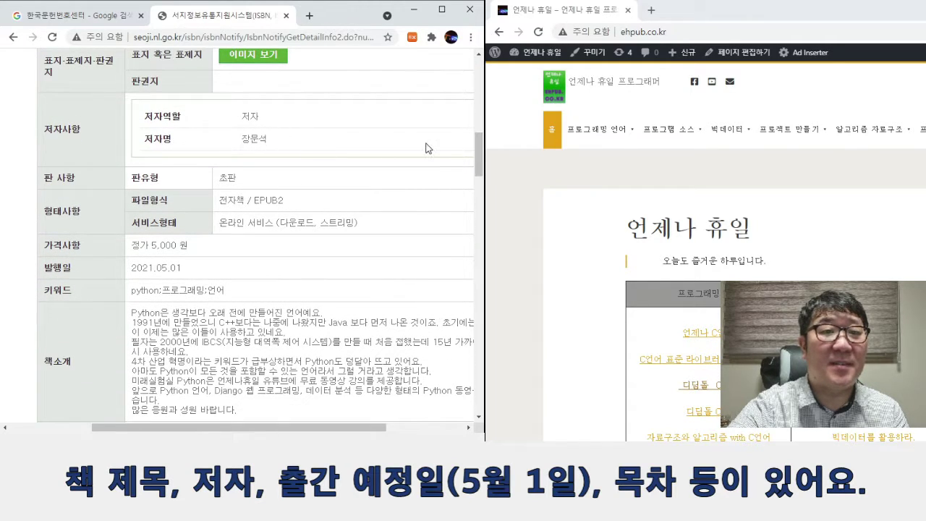
{"action": "scroll", "coordinate": [478, 171], "scroll_direction": "down", "scroll_amount": 1}
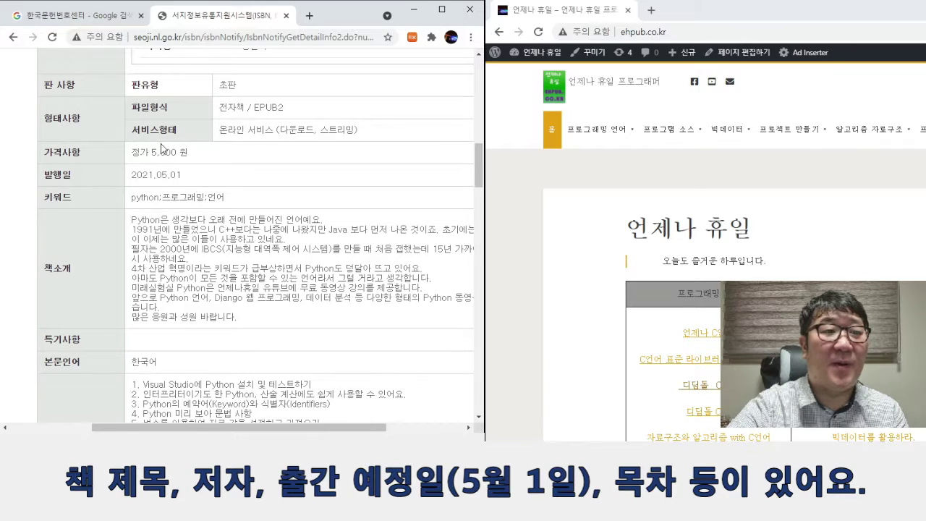
Highlight the application's publication date, book introduction and first table-of-contents entries for review, and close the ISBN service page.
{"action": "left_click_drag", "start_coordinate": [201, 182], "coordinate": [118, 181]}
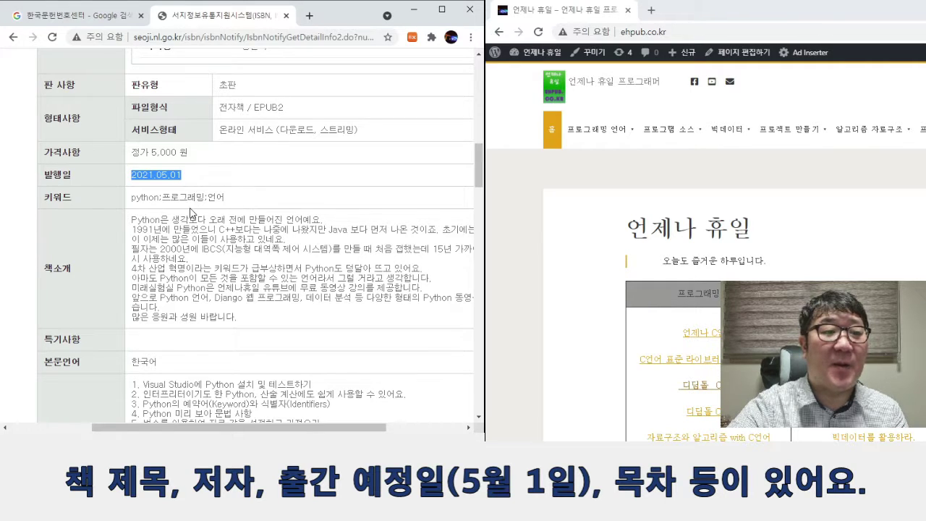
{"action": "left_click_drag", "start_coordinate": [232, 219], "coordinate": [292, 314]}
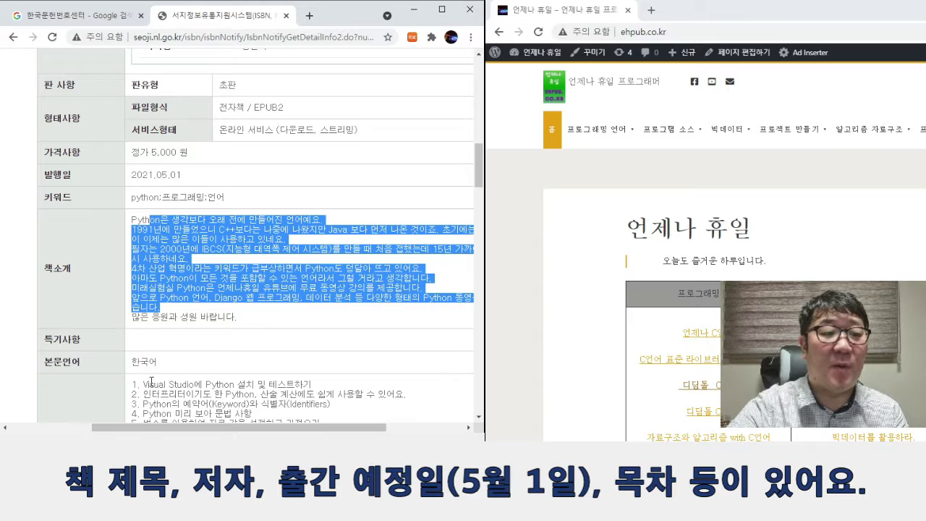
{"action": "left_click_drag", "start_coordinate": [150, 385], "coordinate": [329, 404]}
{"action": "left_click_drag", "start_coordinate": [476, 163], "coordinate": [477, 182]}
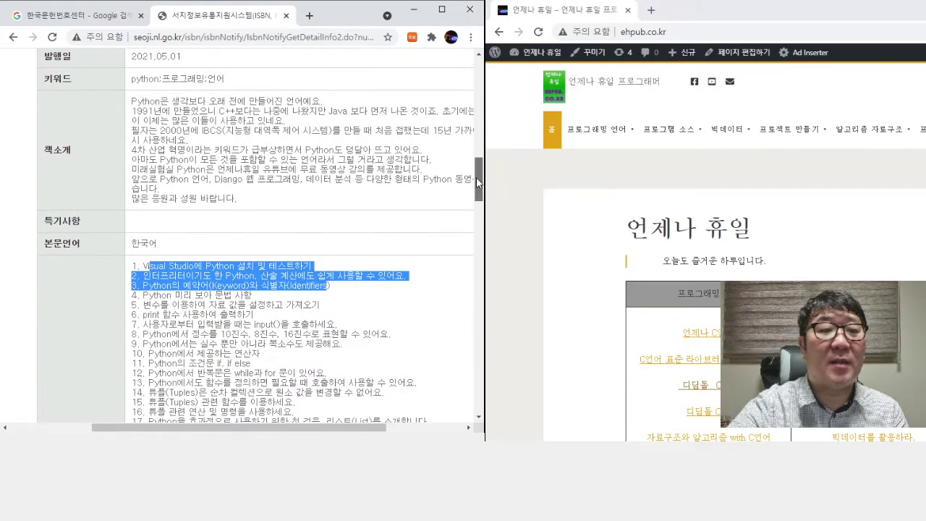
{"action": "scroll", "coordinate": [425, 139], "scroll_direction": "up", "scroll_amount": 4}
{"action": "left_click", "coordinate": [286, 16]}
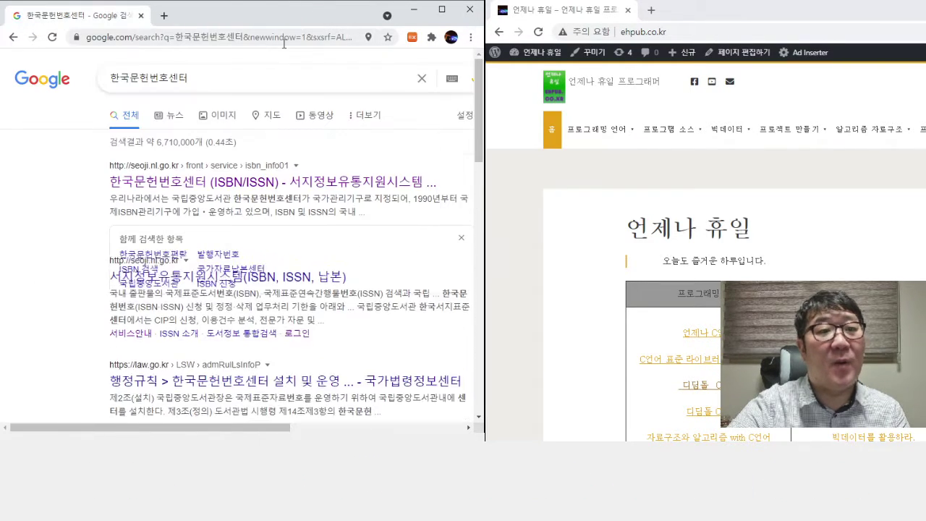
{"action": "left_click", "coordinate": [244, 78]}
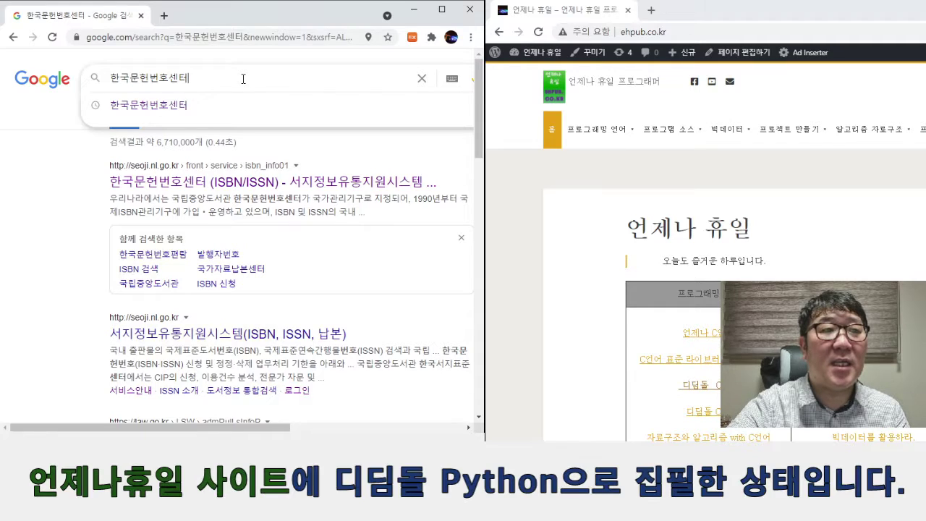
Open the 디딤돌 Python category on the 언제나 휴일 site and skim the post on installing and testing Python in Visual Studio.
{"action": "left_click", "coordinate": [859, 223]}
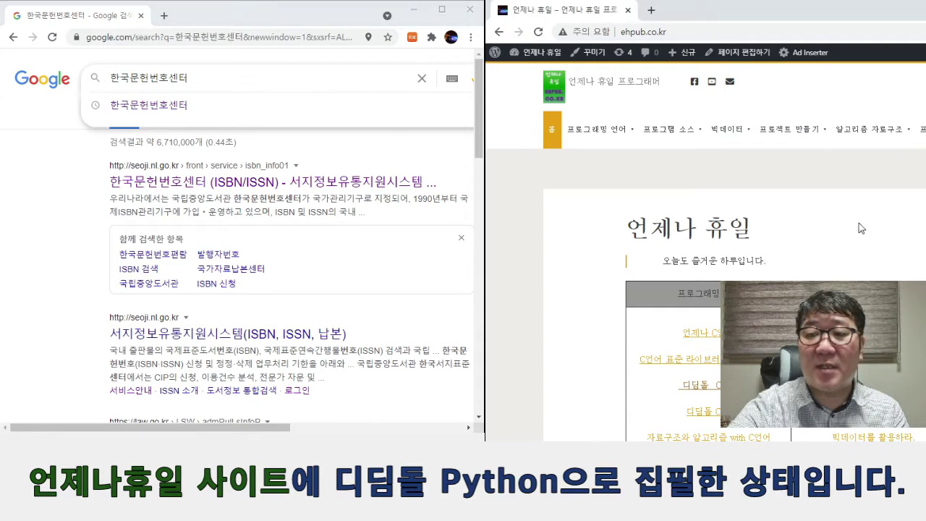
{"action": "scroll", "coordinate": [825, 240], "scroll_direction": "down", "scroll_amount": 1}
{"action": "scroll", "coordinate": [823, 235], "scroll_direction": "down", "scroll_amount": 4}
{"action": "left_click", "coordinate": [722, 257]}
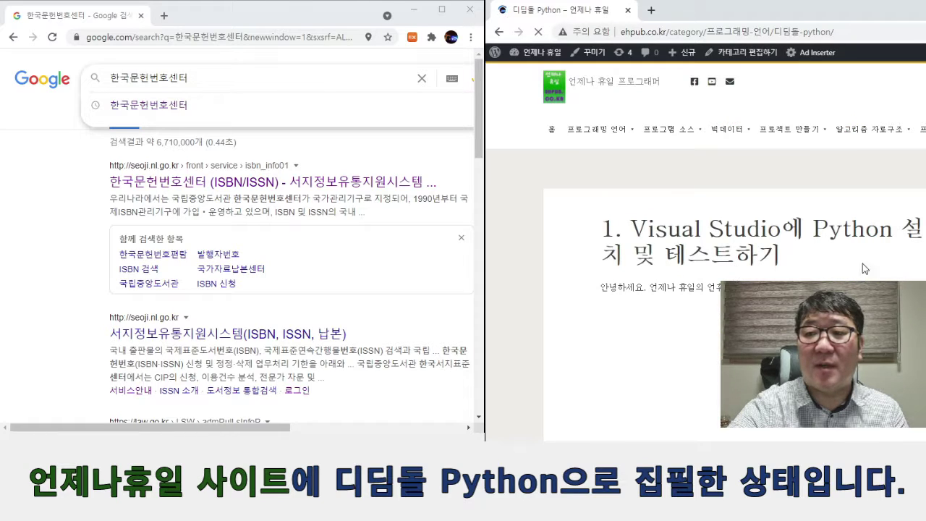
{"action": "scroll", "coordinate": [705, 250], "scroll_direction": "down", "scroll_amount": 6}
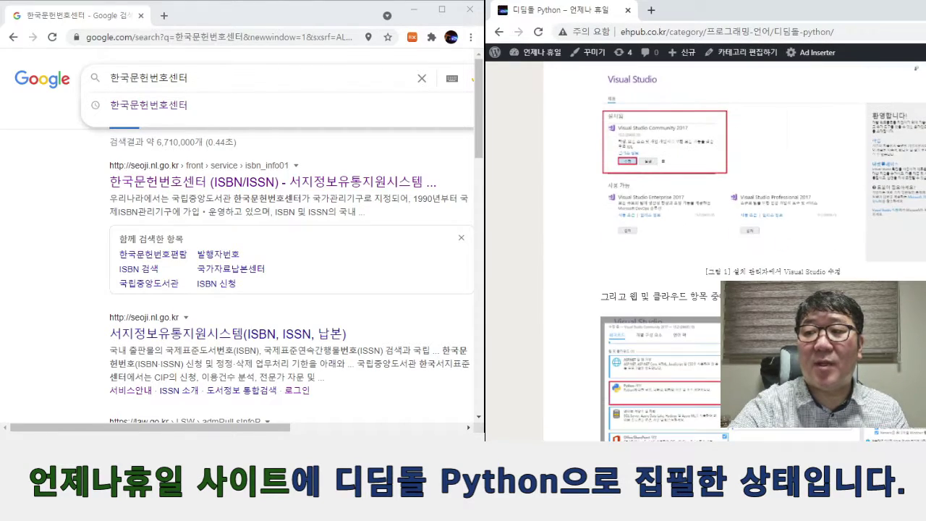
{"action": "scroll", "coordinate": [735, 253], "scroll_direction": "down", "scroll_amount": 15}
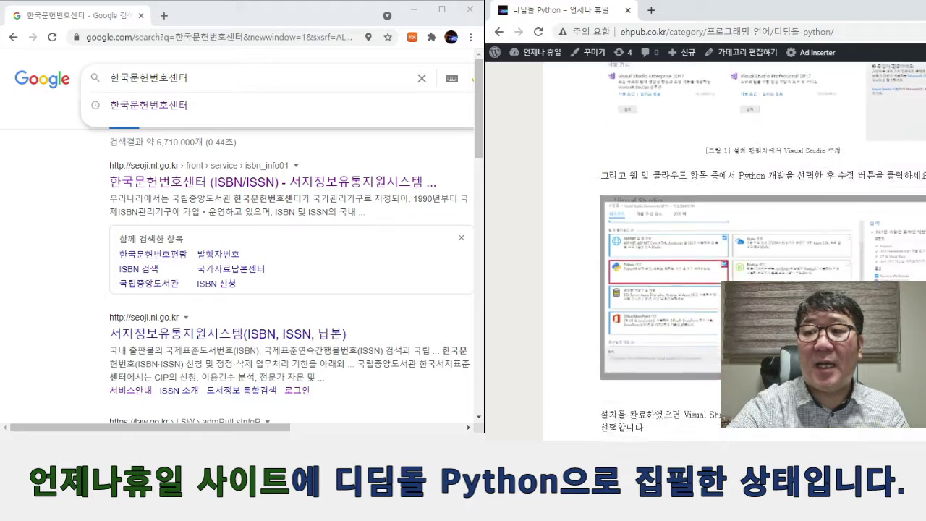
{"action": "scroll", "coordinate": [734, 253], "scroll_direction": "down", "scroll_amount": 12}
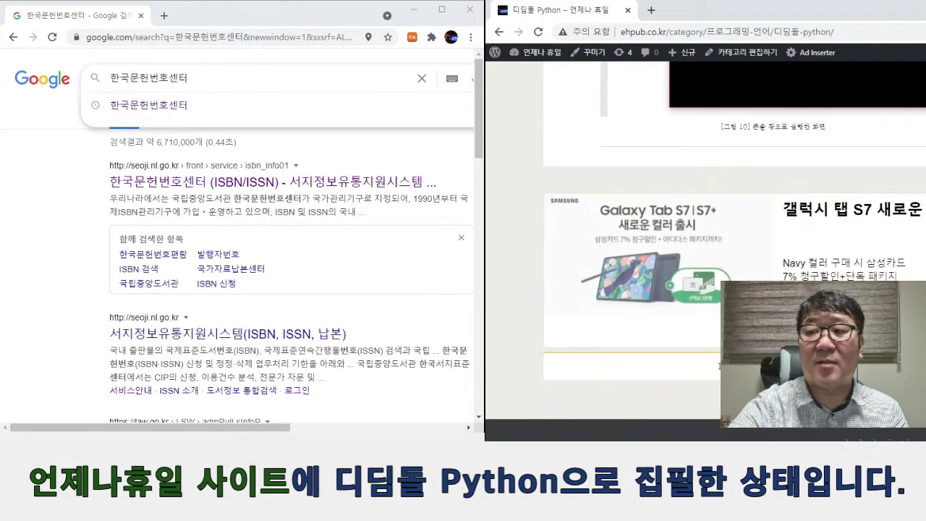
{"action": "scroll", "coordinate": [734, 253], "scroll_direction": "up", "scroll_amount": 3}
{"action": "scroll", "coordinate": [735, 253], "scroll_direction": "up", "scroll_amount": 10}
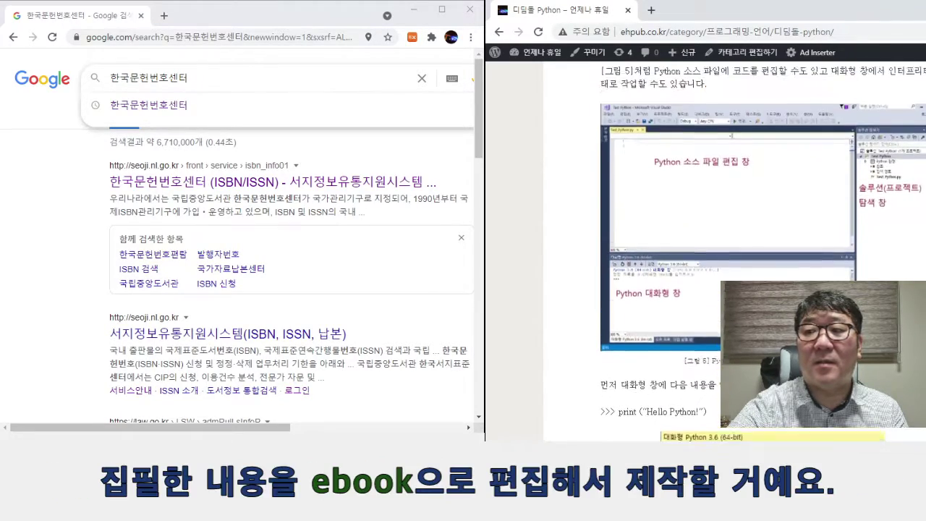
{"action": "scroll", "coordinate": [734, 254], "scroll_direction": "down", "scroll_amount": 5}
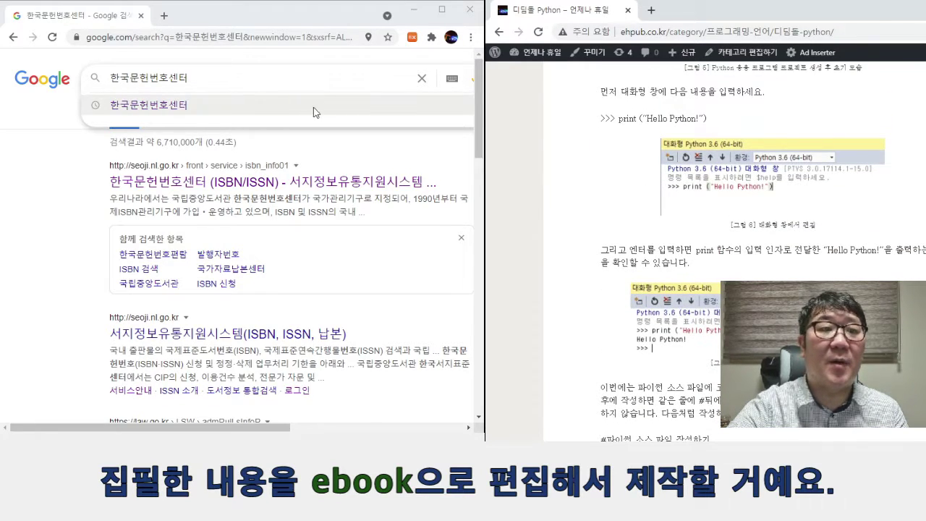
Search Google for 유페이퍼, open the uPaper site from the results, and close the search page.
{"action": "left_click", "coordinate": [291, 84]}
{"action": "double_click", "coordinate": [291, 83]}
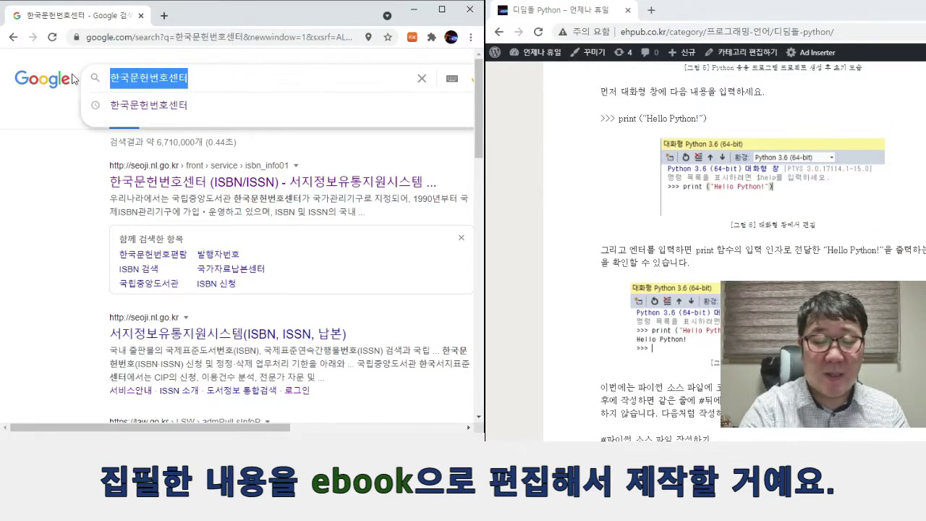
{"action": "key", "text": "BackSpace"}
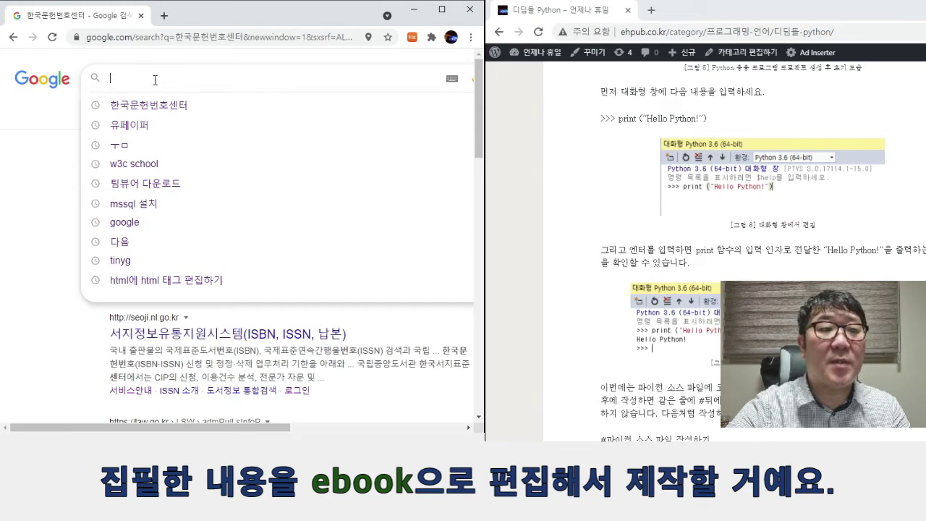
{"action": "left_click", "coordinate": [125, 127]}
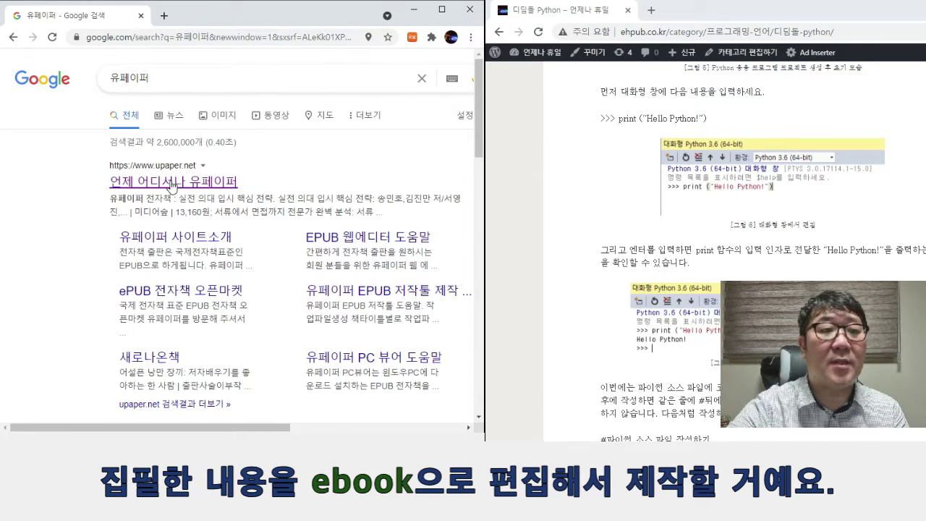
{"action": "left_click", "coordinate": [170, 179]}
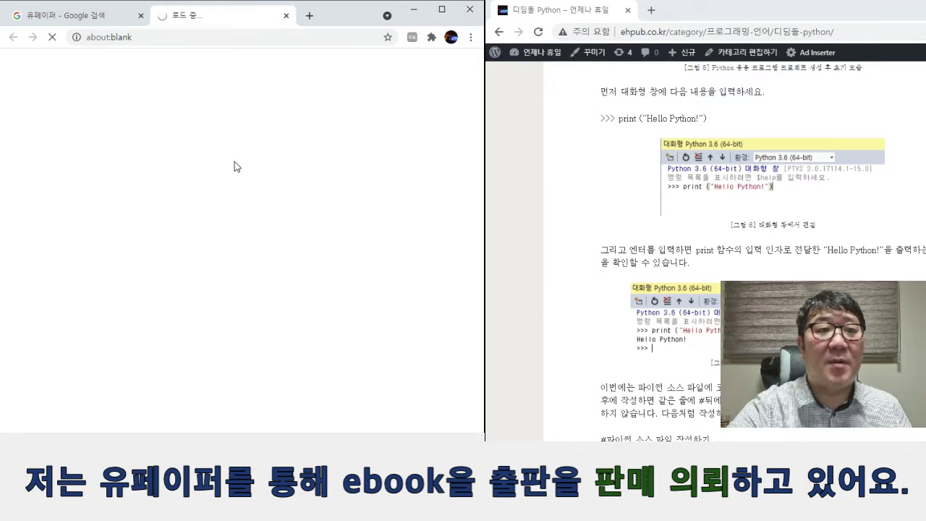
{"action": "left_click", "coordinate": [140, 15]}
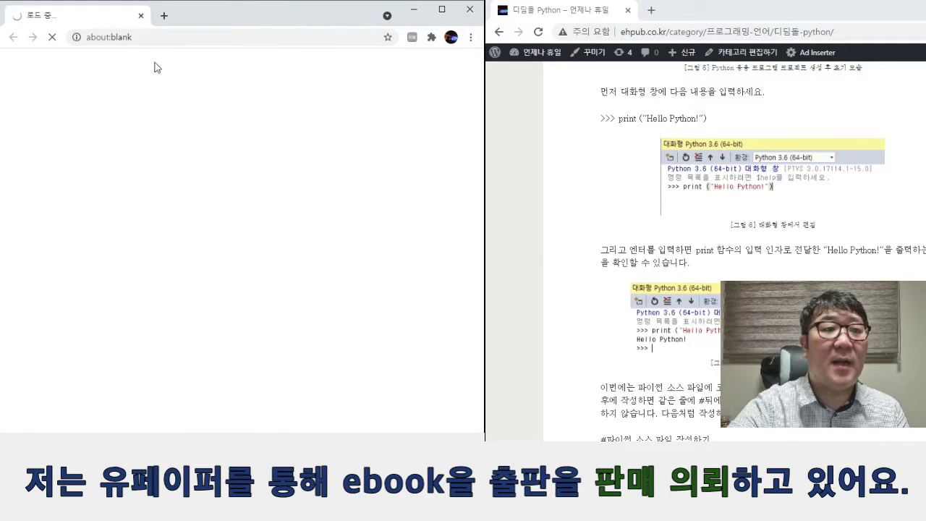
{"action": "left_click", "coordinate": [163, 32]}
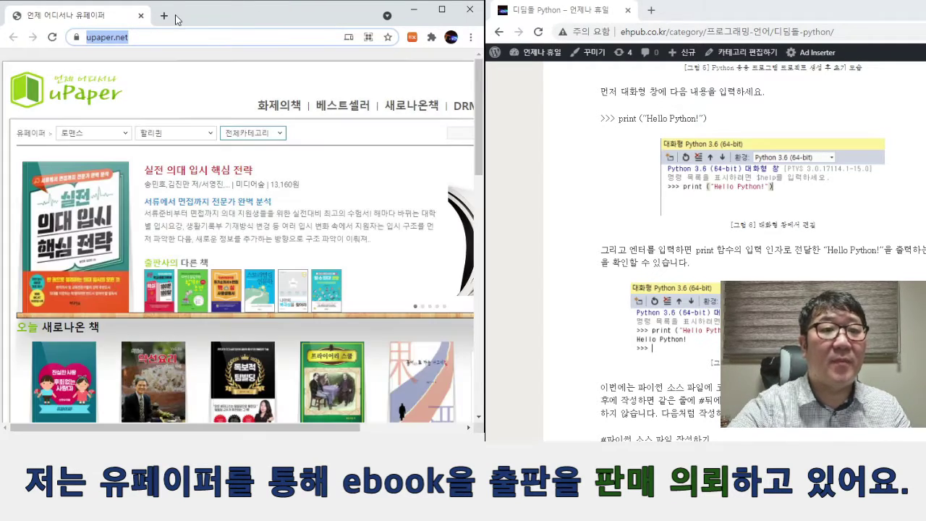
Go to uPaper's list of e-books in progress, open 미래실험실 Python for editing, and check its table of contents.
{"action": "left_click_drag", "start_coordinate": [284, 429], "coordinate": [391, 429]}
{"action": "left_click", "coordinate": [431, 383]}
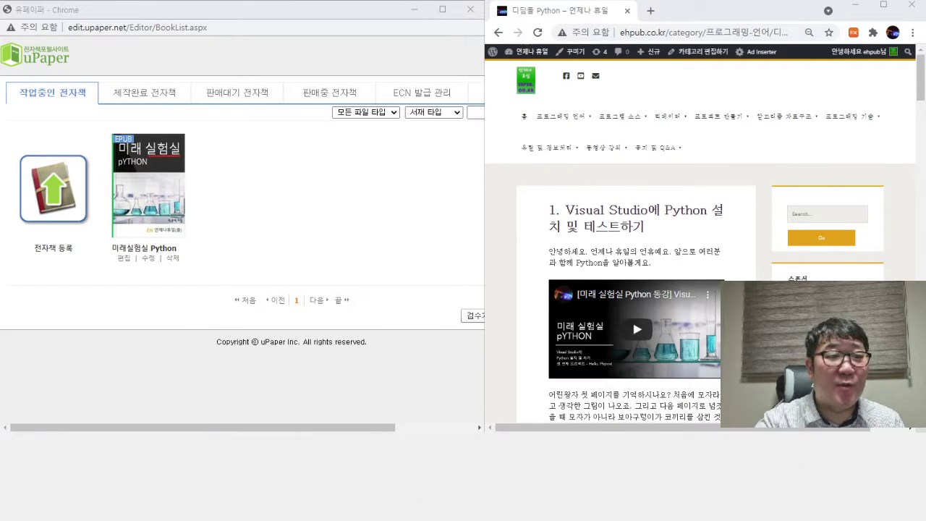
{"action": "left_click", "coordinate": [144, 254]}
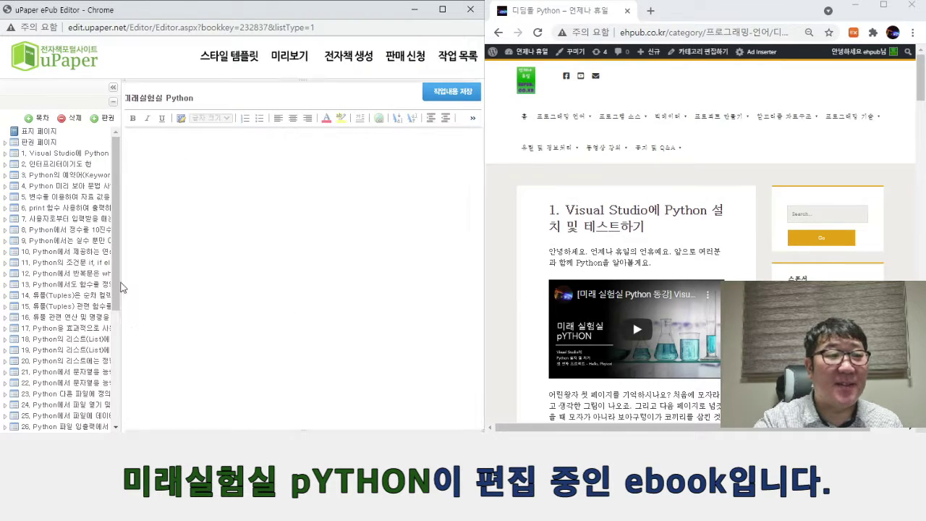
{"action": "scroll", "coordinate": [113, 243], "scroll_direction": "down", "scroll_amount": 1}
{"action": "scroll", "coordinate": [114, 244], "scroll_direction": "up", "scroll_amount": 1}
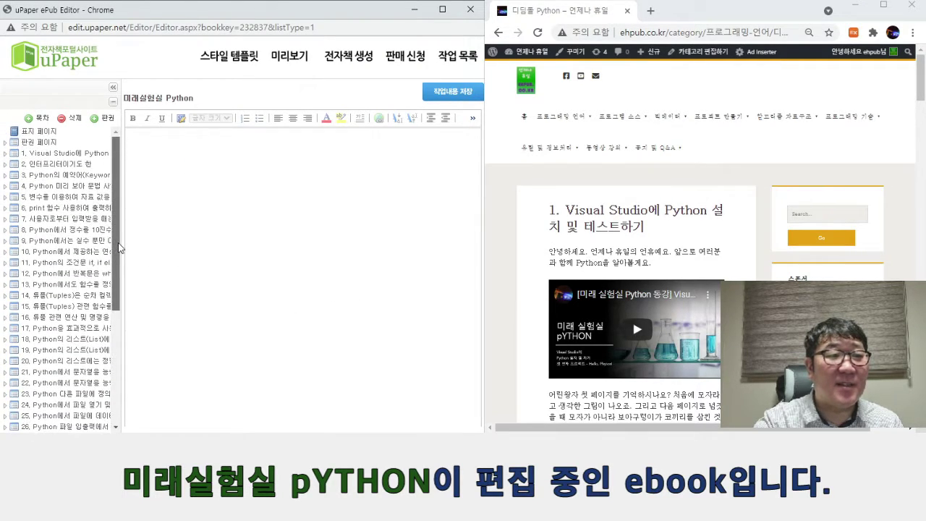
View the e-book's cover page and last contents entries, and open the blog post on saving Kakao API book search results to Excel.
{"action": "left_click", "coordinate": [50, 132]}
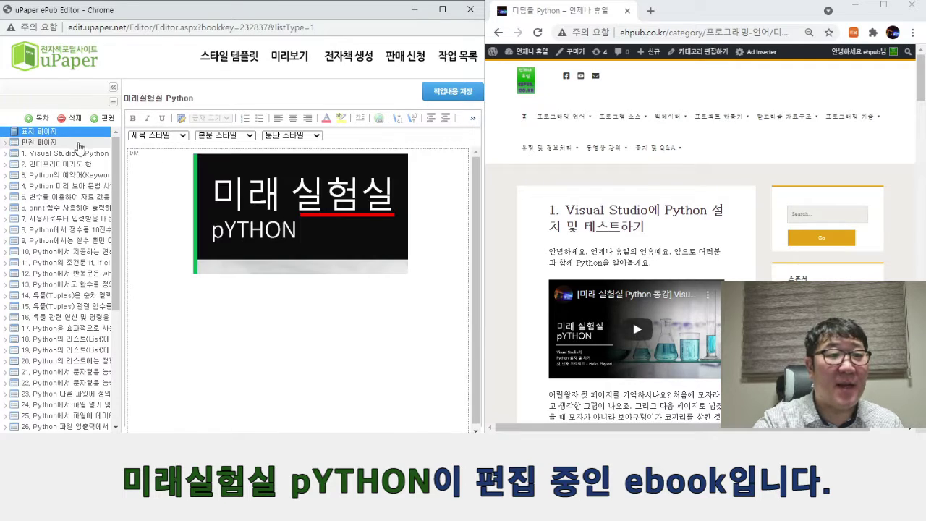
{"action": "scroll", "coordinate": [112, 163], "scroll_direction": "down", "scroll_amount": 3}
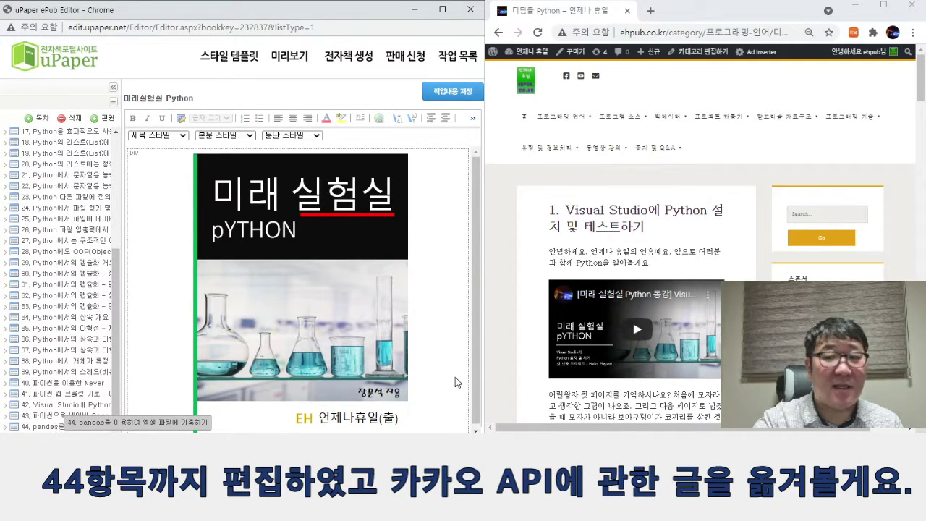
{"action": "left_click_drag", "start_coordinate": [922, 91], "coordinate": [921, 376]}
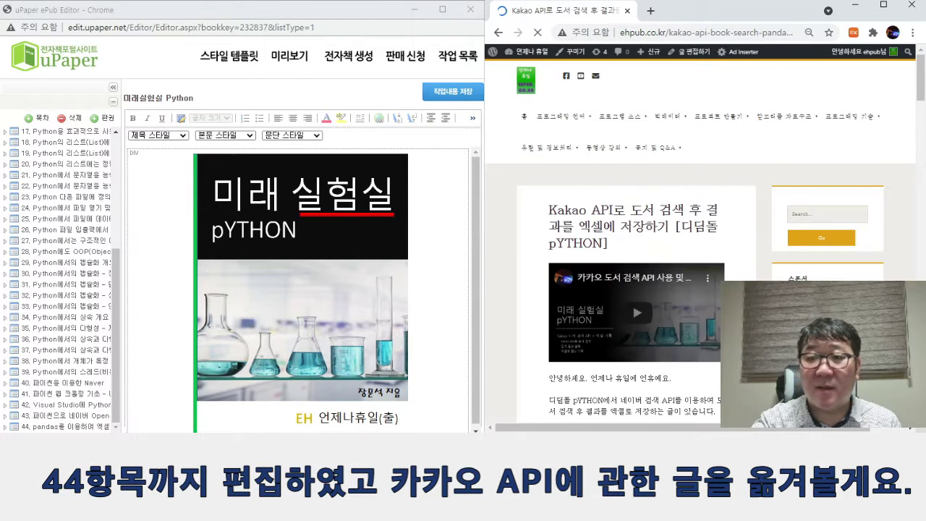
Add a contents entry to the e-book named with the copied blog post title, "Kakao API로 도서 검색 후 결과를 엑셀에 저장하기 [디딤돌 pYTHON]".
{"action": "left_click", "coordinate": [40, 119]}
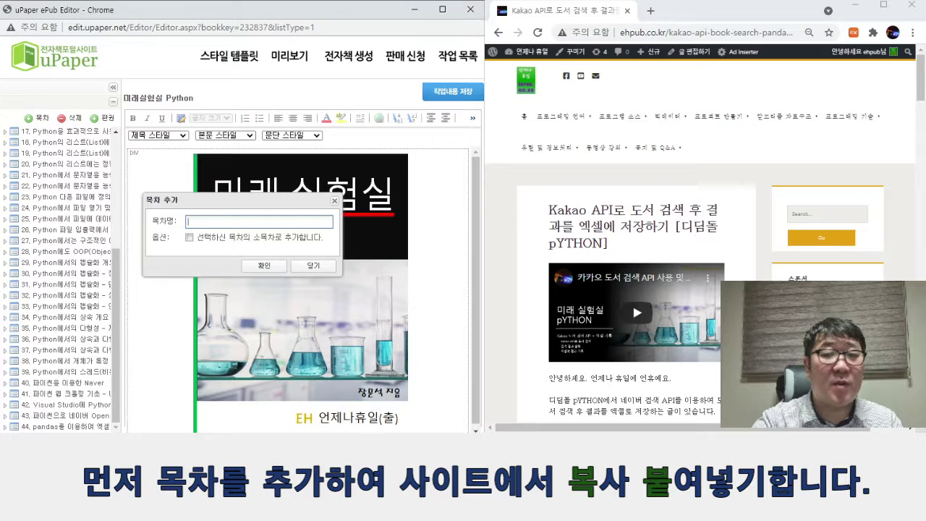
{"action": "left_click_drag", "start_coordinate": [650, 253], "coordinate": [549, 212]}
{"action": "key", "text": "ctrl+c"}
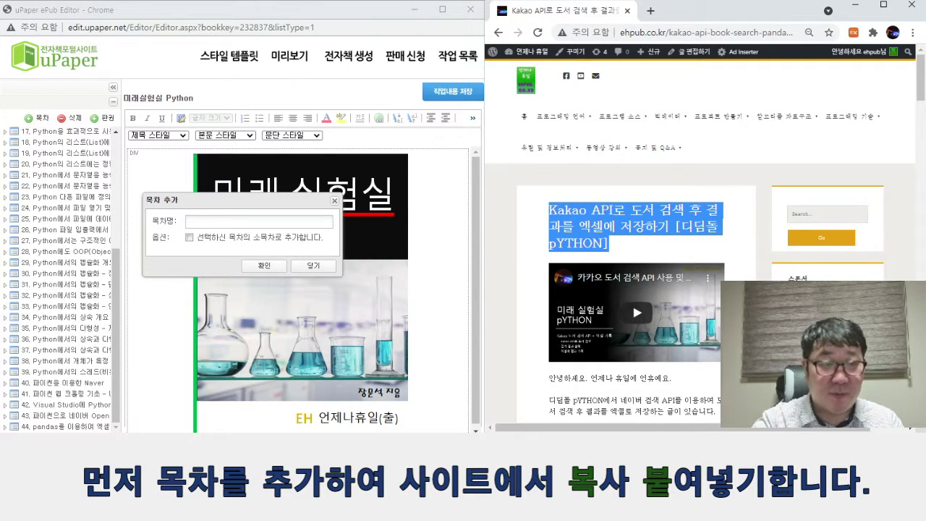
{"action": "left_click", "coordinate": [291, 225]}
{"action": "key", "text": "ctrl+v"}
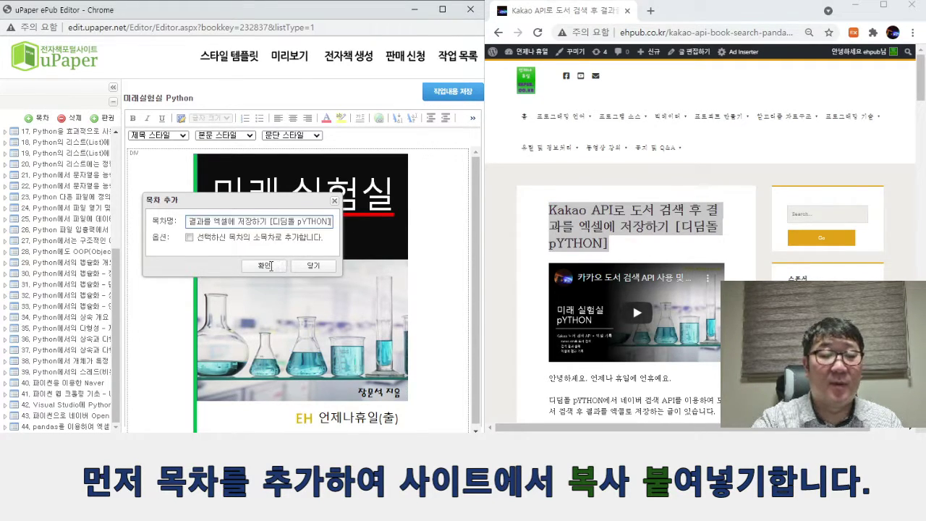
{"action": "left_click", "coordinate": [269, 265]}
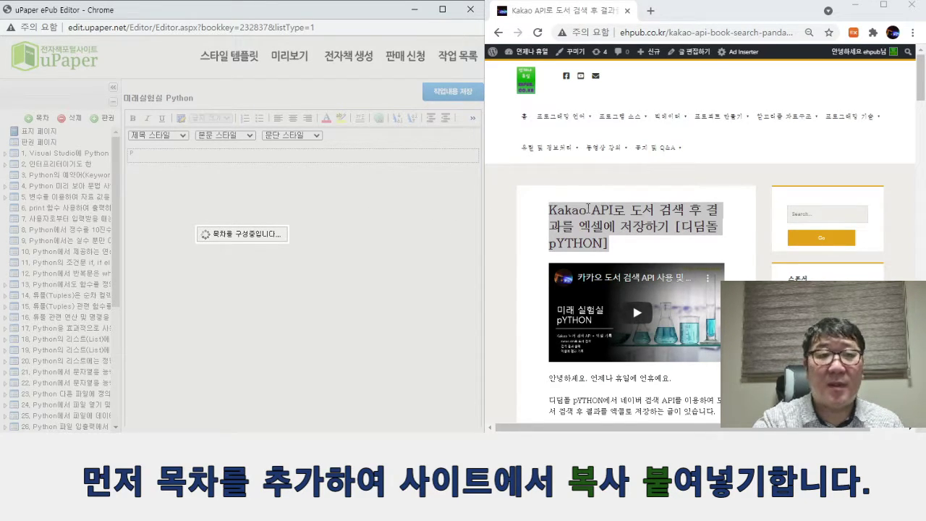
Copy the post's video URL and insert it on the new page as a link named "언제나휴일 유튜브 무료 동영상 강의".
{"action": "right_click", "coordinate": [710, 282]}
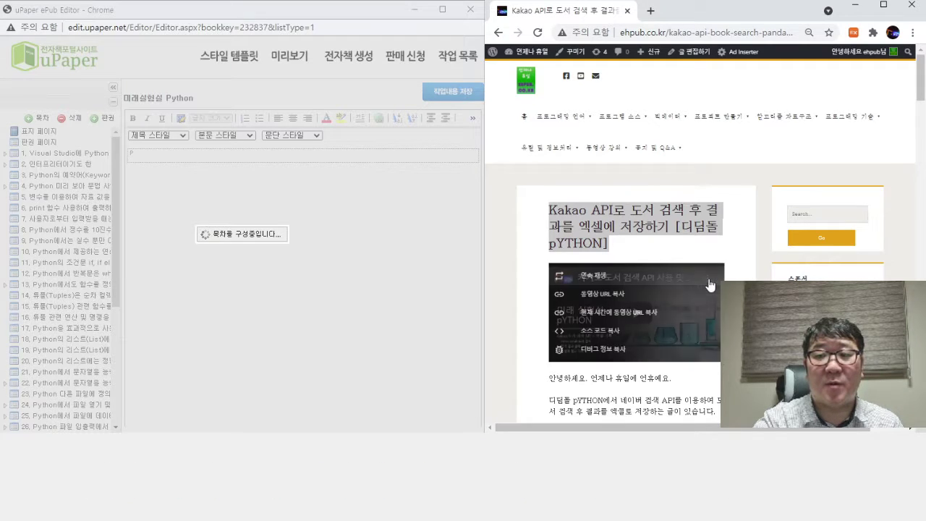
{"action": "left_click", "coordinate": [646, 294]}
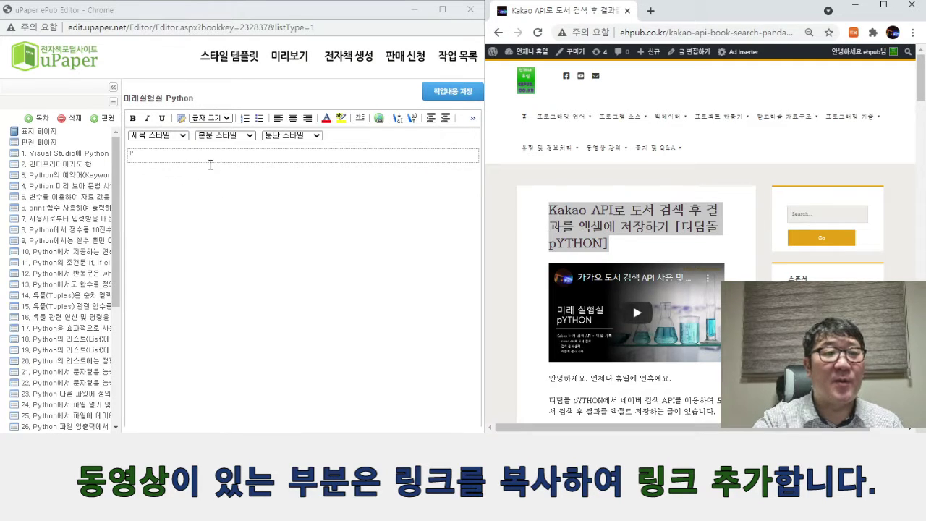
{"action": "left_click", "coordinate": [206, 159]}
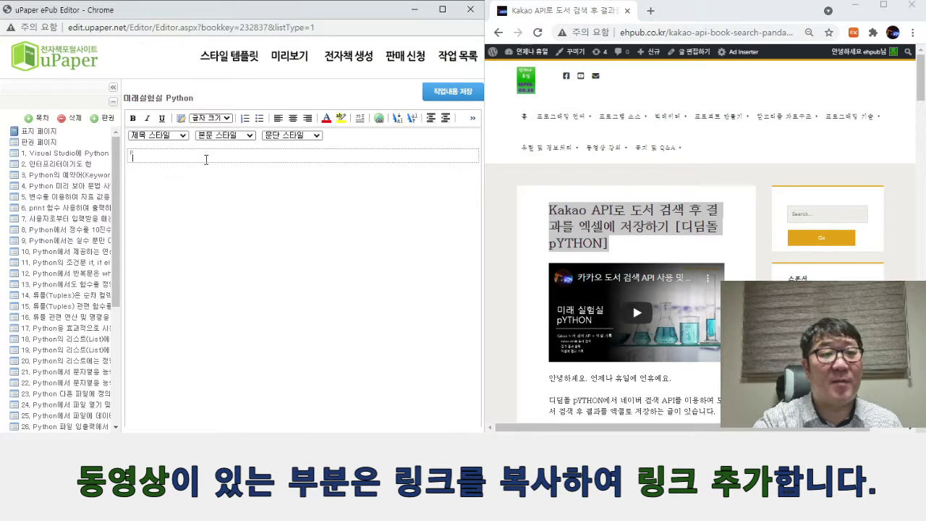
{"action": "left_click", "coordinate": [379, 118]}
{"action": "key", "text": "ctrl+v"}
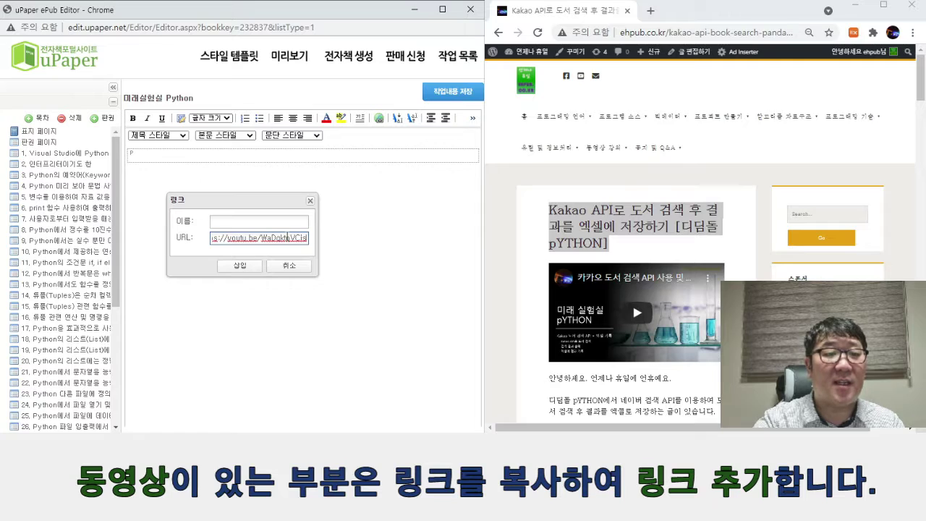
{"action": "left_click", "coordinate": [275, 221]}
{"action": "type", "text": "엔"}
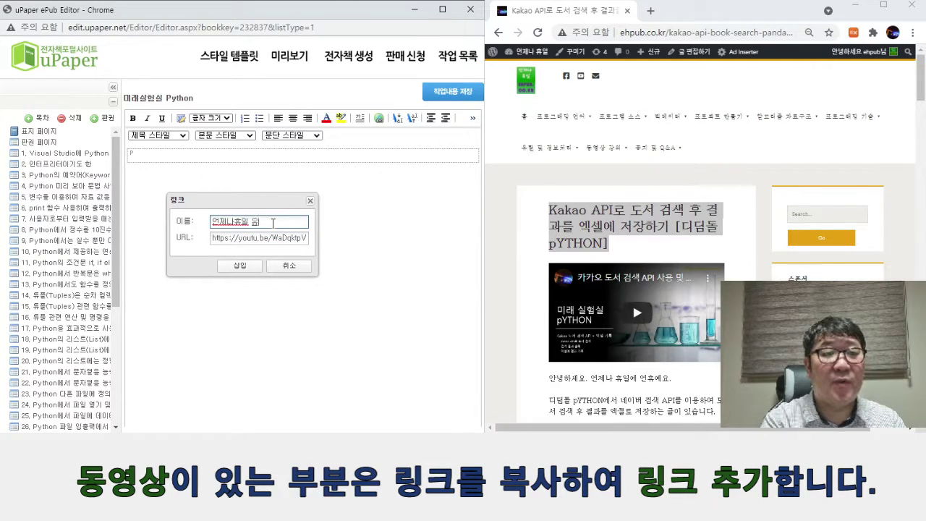
{"action": "type", "text": "제나휴일 유튜브무료 "}
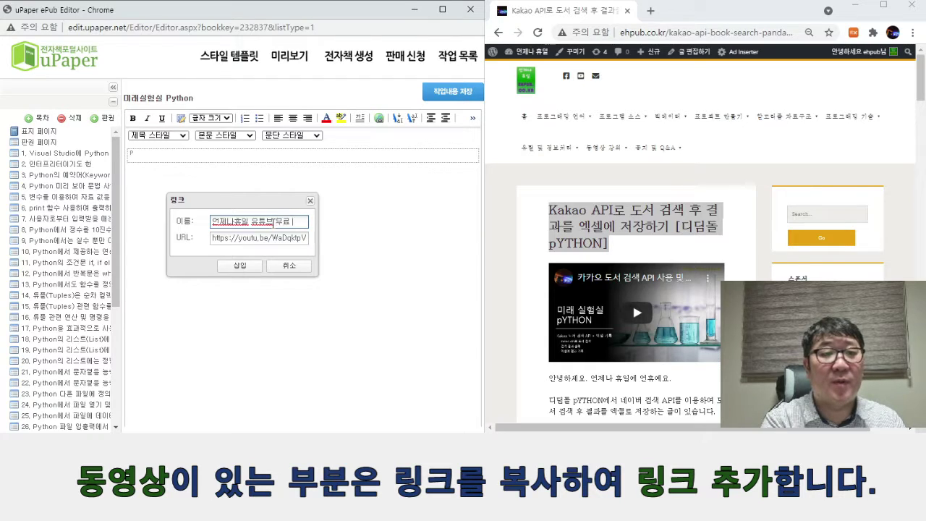
{"action": "type", "text": "동영상"}
{"action": "type", "text": "그"}
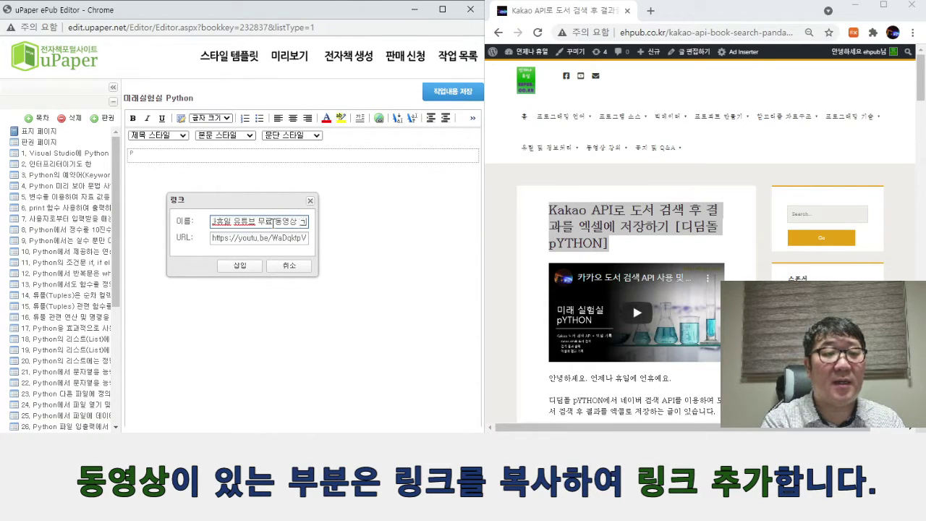
{"action": "type", "text": "의"}
{"action": "key", "text": "Return"}
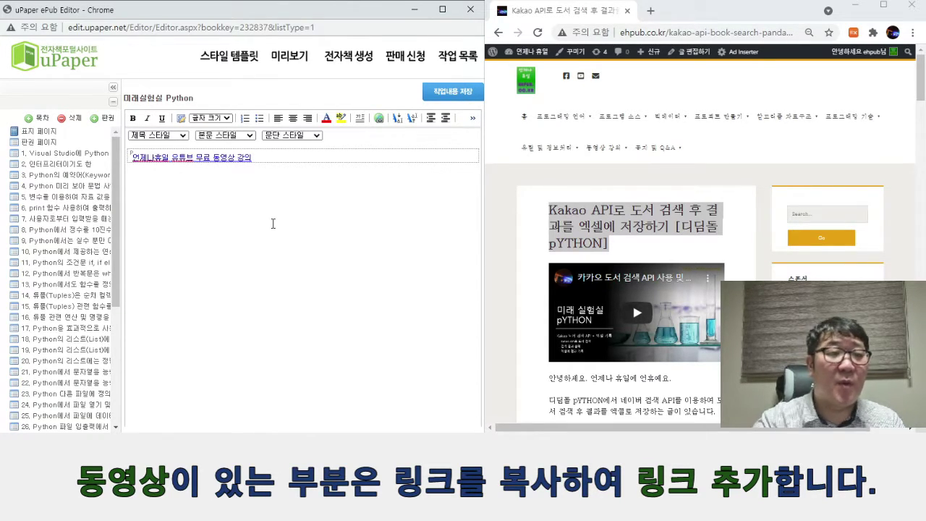
Copy the post's body from the greeting through 소스 코드 and paste it below the video link with line breaks kept.
{"action": "key", "text": "Return"}
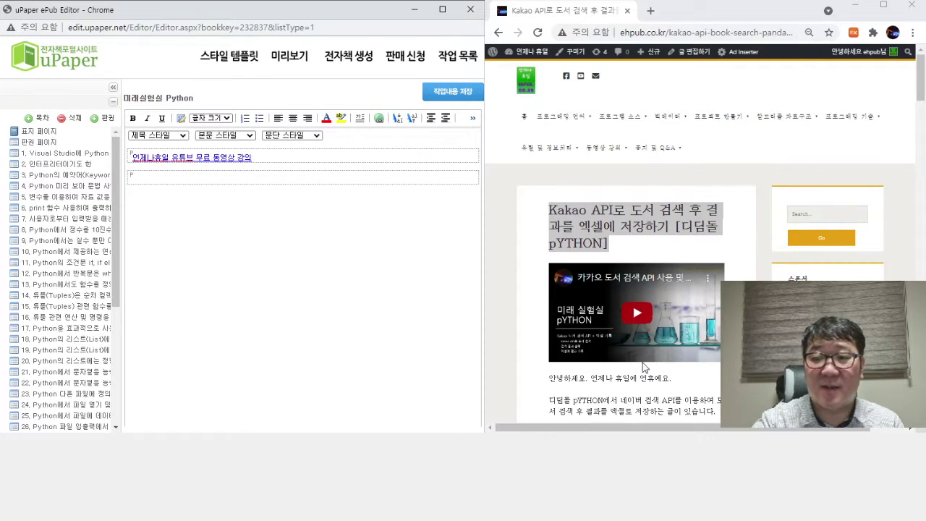
{"action": "left_click_drag", "start_coordinate": [548, 377], "coordinate": [649, 327]}
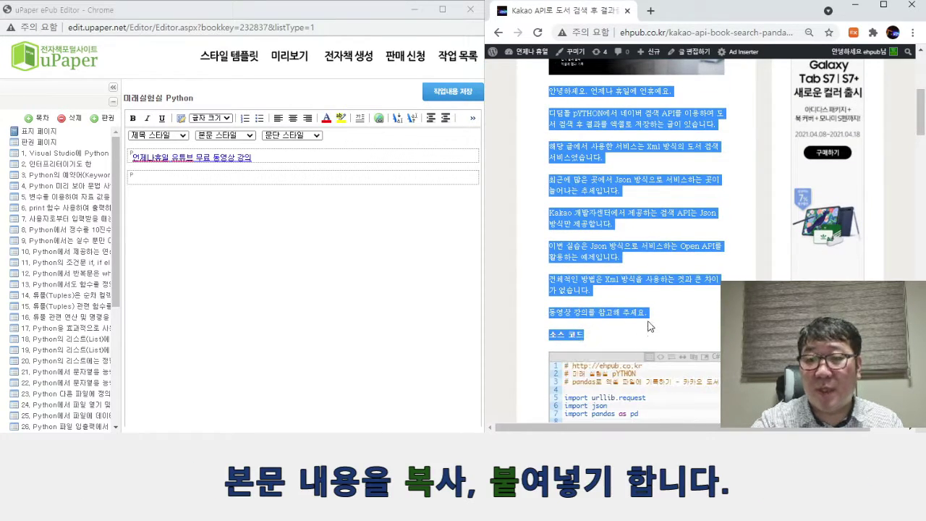
{"action": "left_click", "coordinate": [232, 183]}
{"action": "key", "text": "ctrl+v"}
{"action": "type", "text": "안녕하세요. 언제나 휴일에 언휴예요. 디딤돌 pYTHON에서 네이버 검색 API를 이용하여 도서 검색 후 결과를 엑셀로 저장하는 글이 있습니다. 해당 글에서 사용한 서비스는 Xml 방식의 도서 검색 서비스였습니다. 최근에 많은 곳에서 Json 방식으로 서비스하는 곳이 늘어나는 추세입니다. Kakao 개발자센터에서 제공하는 검색 API는 Json 방식만 제공합니다. 이번 실습은 Json 방식으로 서비스하는 Open API를 활용하는 예제입니다. 전체적인 방법은 Xml 방식을 사용하는 것과 큰 차이가 없습니다. 동영상 강의를 참고해 주세요. 소스 코드"}
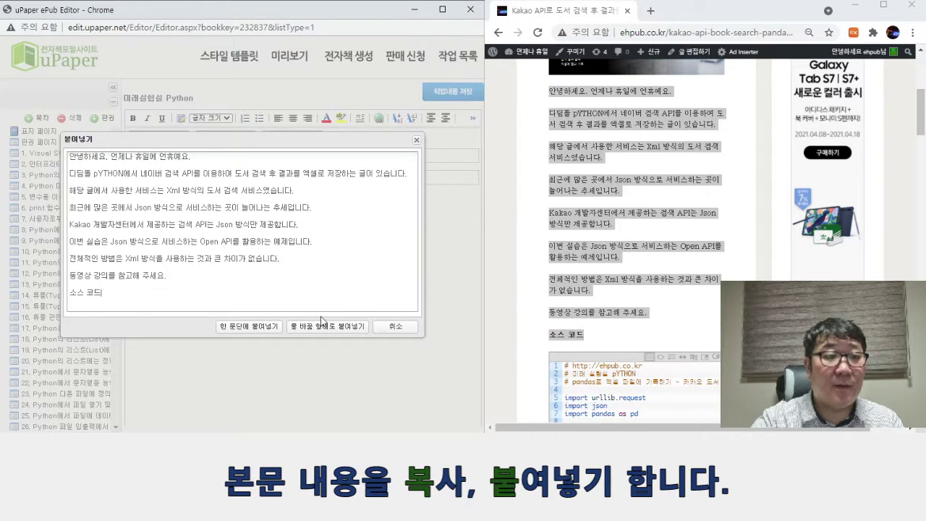
{"action": "left_click", "coordinate": [327, 326]}
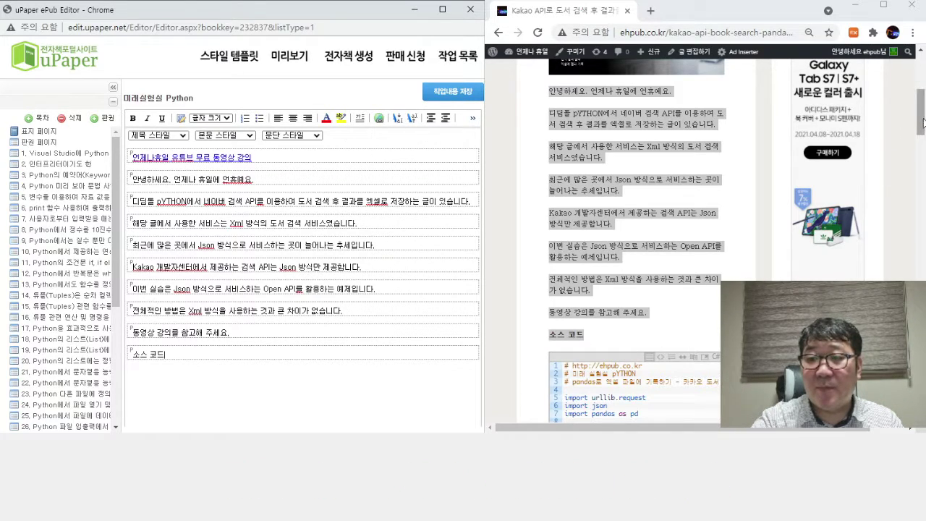
Copy the post's complete source code and add blank paragraphs after the 소스 코드 line on the e-book page.
{"action": "left_click_drag", "start_coordinate": [922, 121], "coordinate": [923, 147]}
{"action": "left_click", "coordinate": [693, 156]}
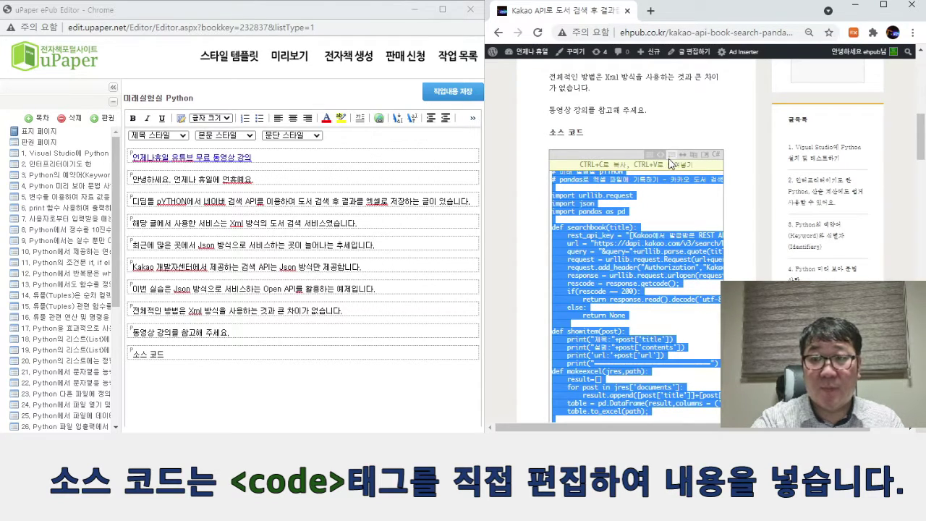
{"action": "left_click", "coordinate": [228, 386]}
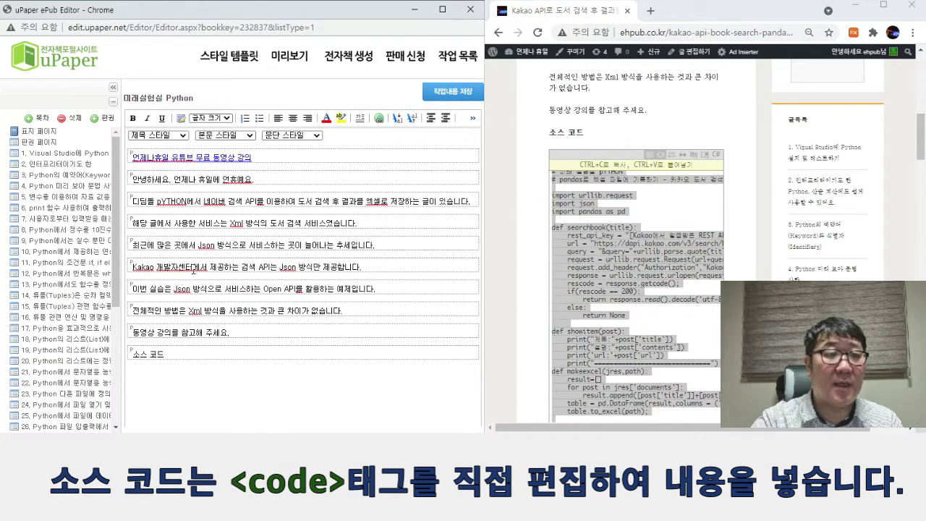
{"action": "left_click", "coordinate": [255, 353]}
{"action": "key", "text": "Return"}
{"action": "key", "text": "Return"}
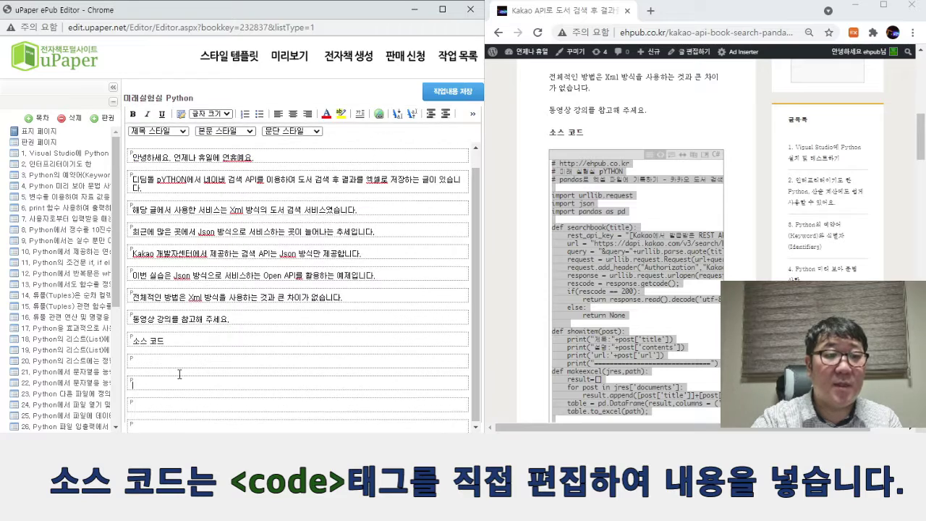
Switch the page to HTML source editing and add a <code></code> block after the 소스 코드 paragraph.
{"action": "left_click", "coordinate": [181, 115]}
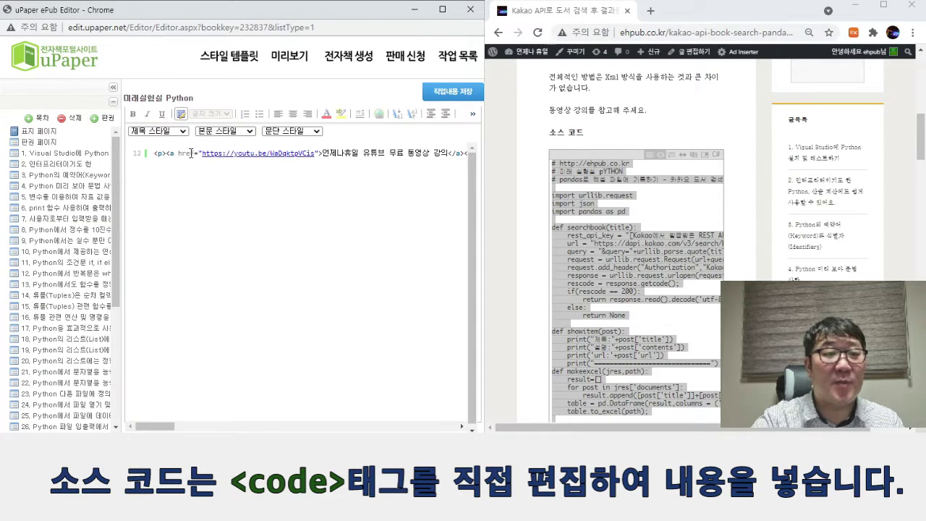
{"action": "left_click", "coordinate": [215, 184]}
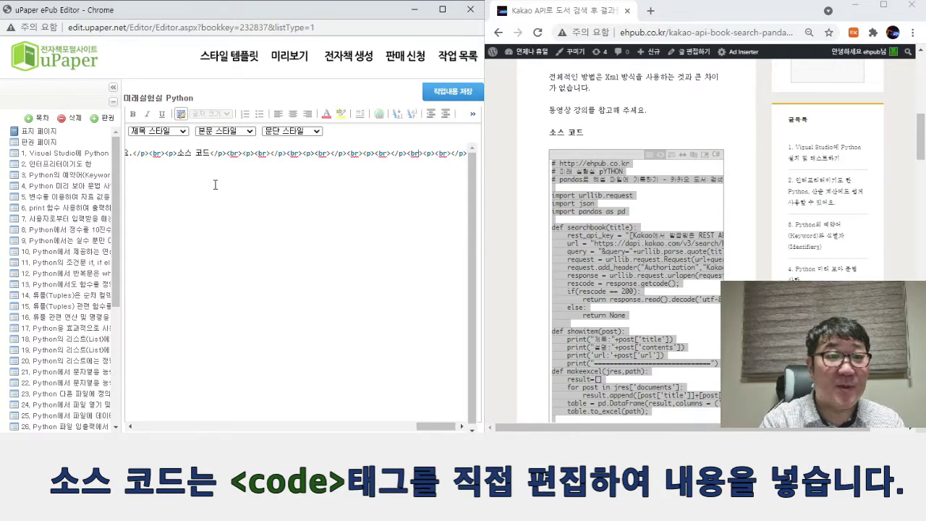
{"action": "key", "text": "Return"}
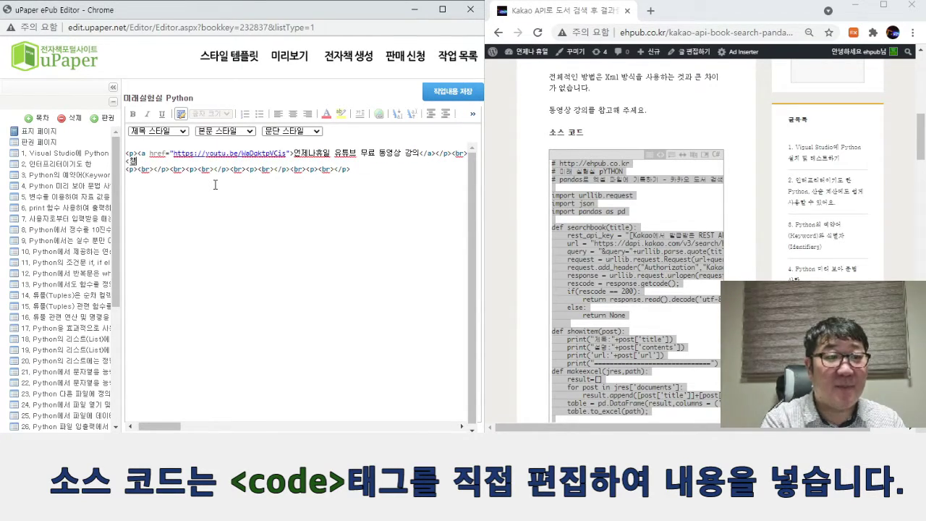
{"action": "type", "text": "<code>"}
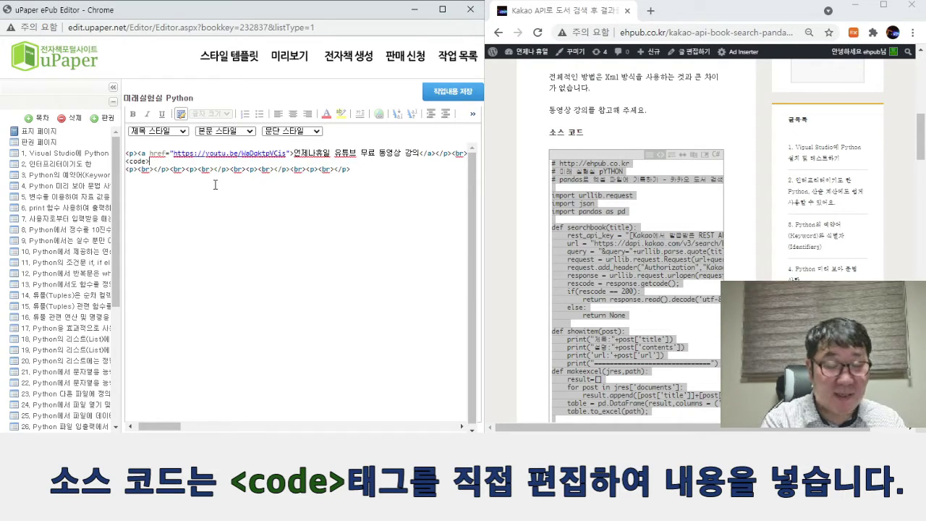
{"action": "key", "text": "Return"}
{"action": "type", "text": "</code>"}
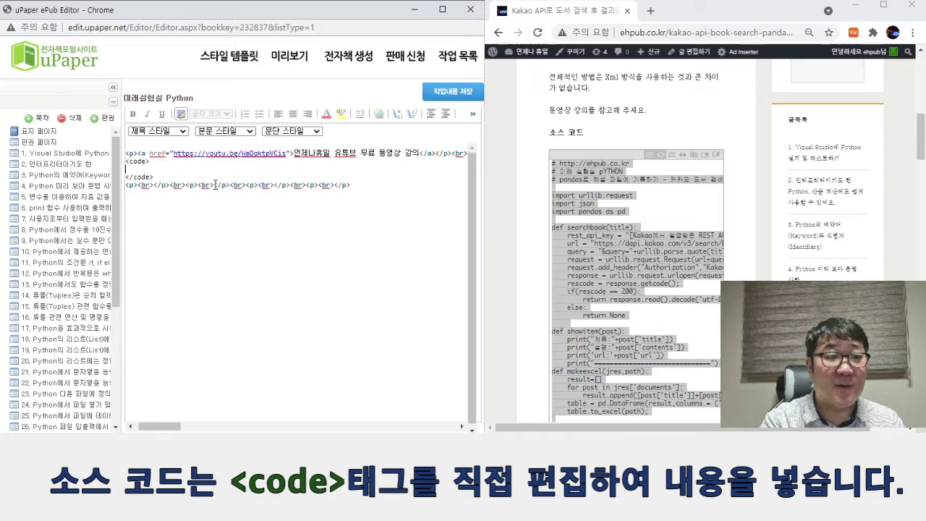
Paste the copied Python code between the code tags and return to the visual editing mode.
{"action": "key", "text": "ctrl+v"}
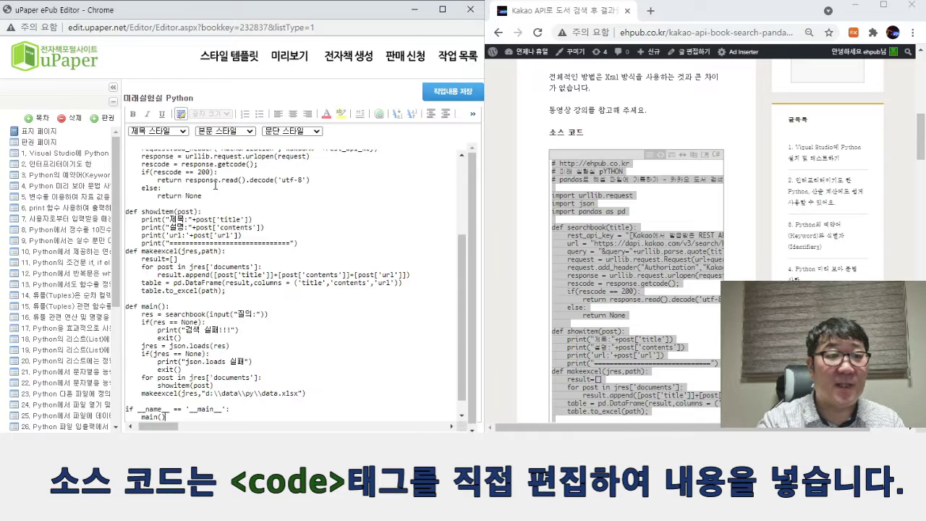
{"action": "left_click", "coordinate": [181, 115]}
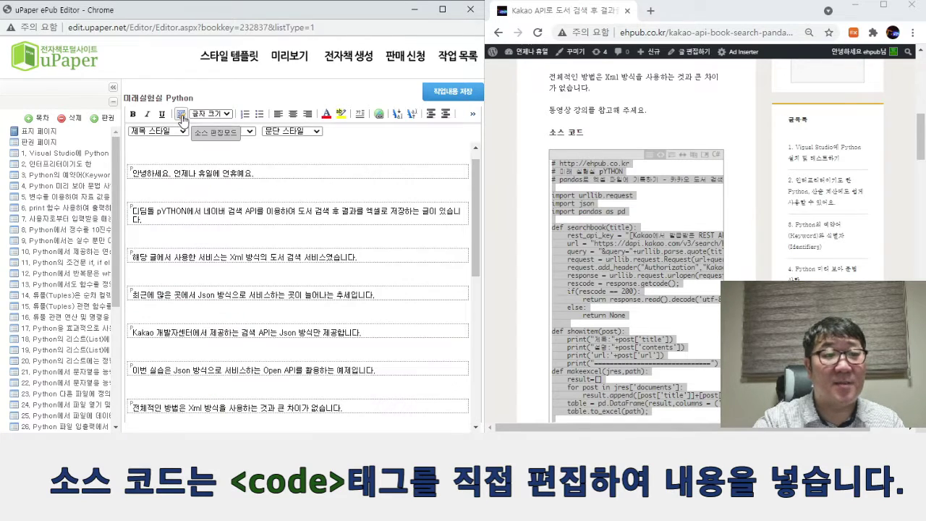
{"action": "left_click", "coordinate": [181, 116]}
{"action": "left_click", "coordinate": [182, 115]}
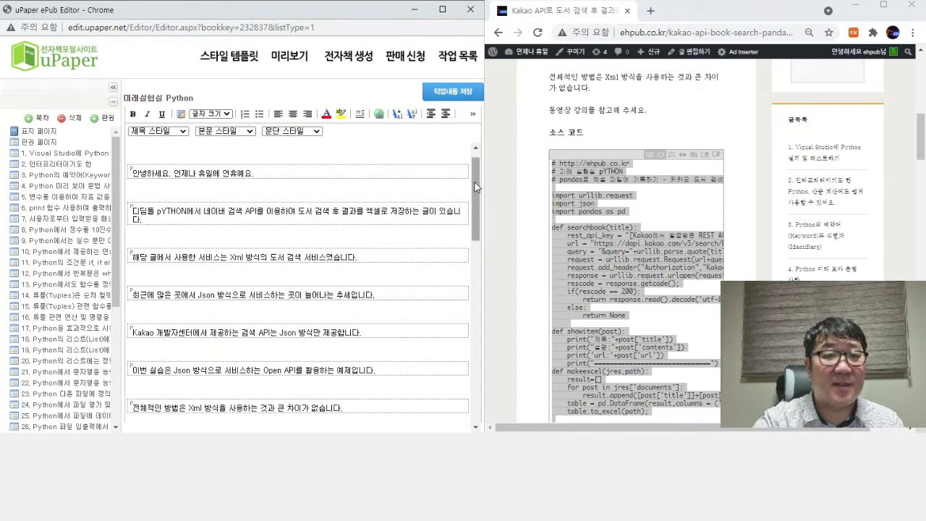
Indent the rest_api_key, url and query lines of the searchbook function by one level in the e-book's pasted code.
{"action": "scroll", "coordinate": [470, 241], "scroll_direction": "down", "scroll_amount": 3}
{"action": "left_click_drag", "start_coordinate": [470, 241], "coordinate": [463, 299]}
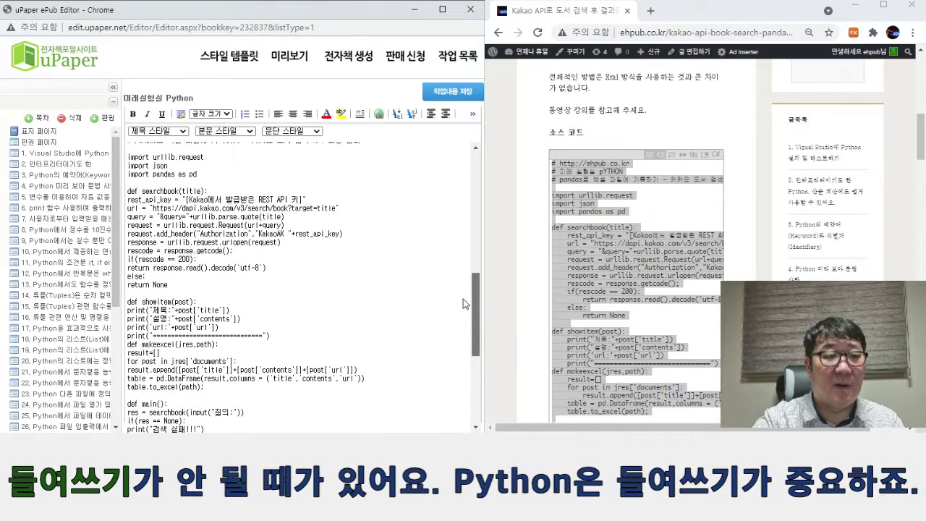
{"action": "left_click", "coordinate": [345, 246]}
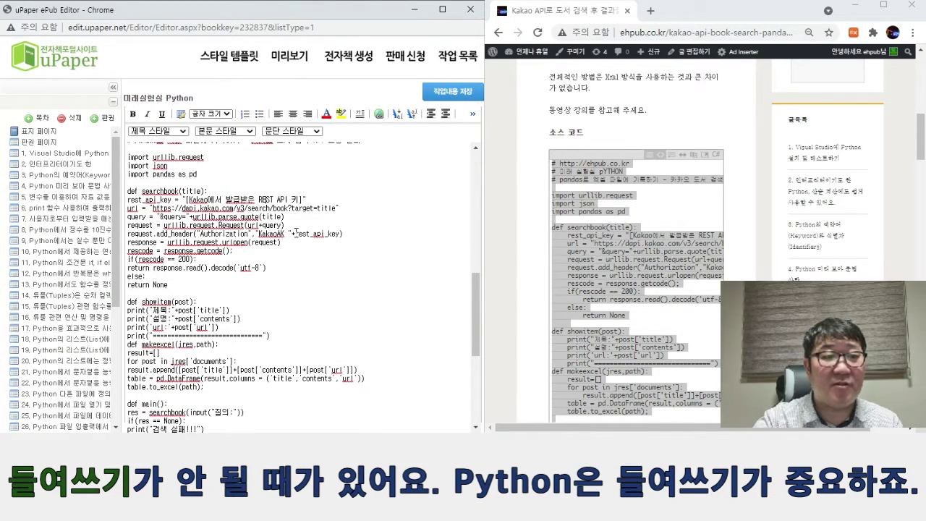
{"action": "key", "text": "Tab"}
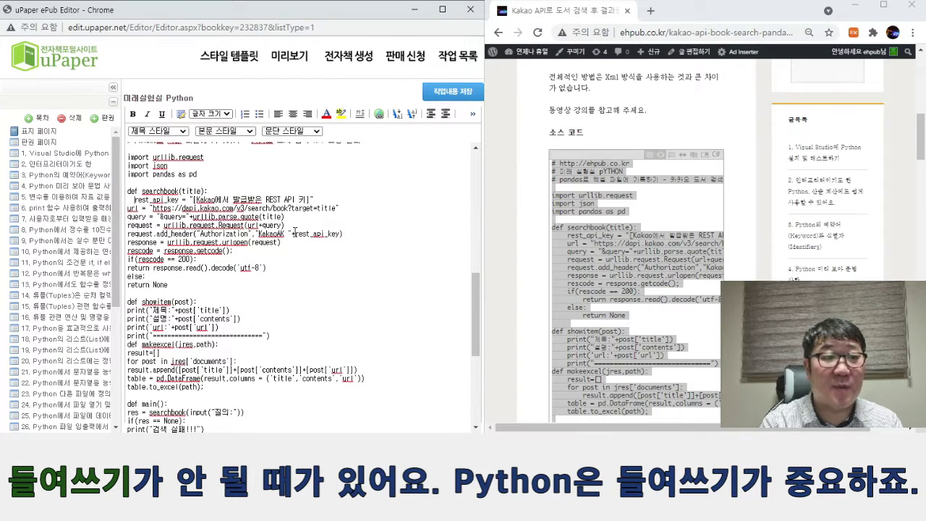
{"action": "key", "text": "Tab"}
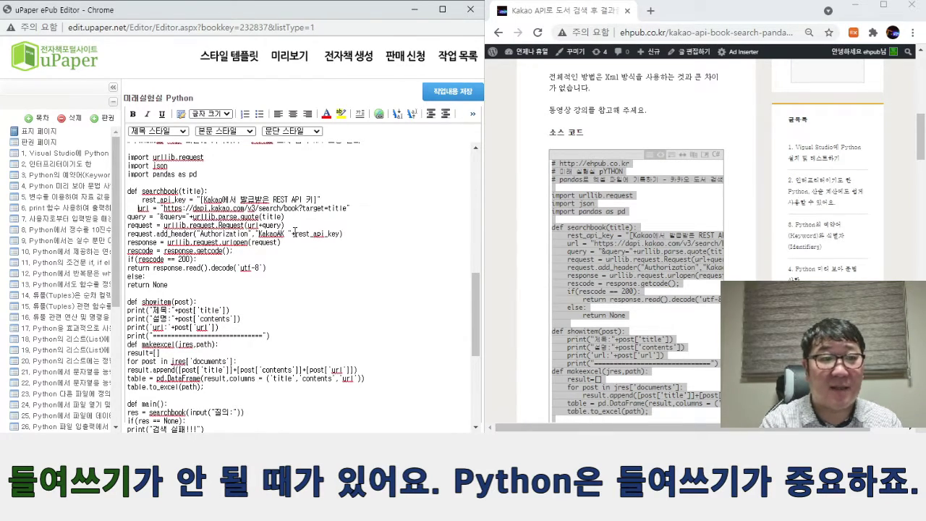
{"action": "key", "text": "BackSpace"}
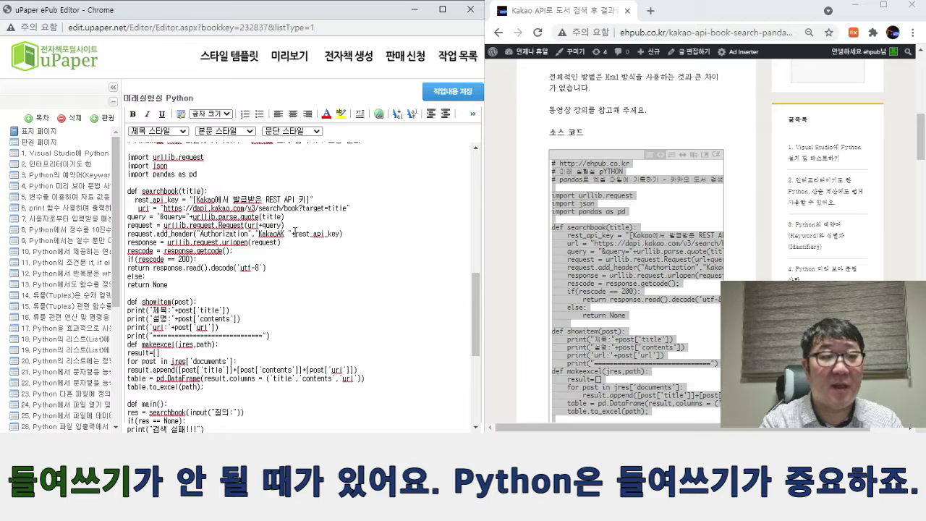
{"action": "key", "text": "Tab"}
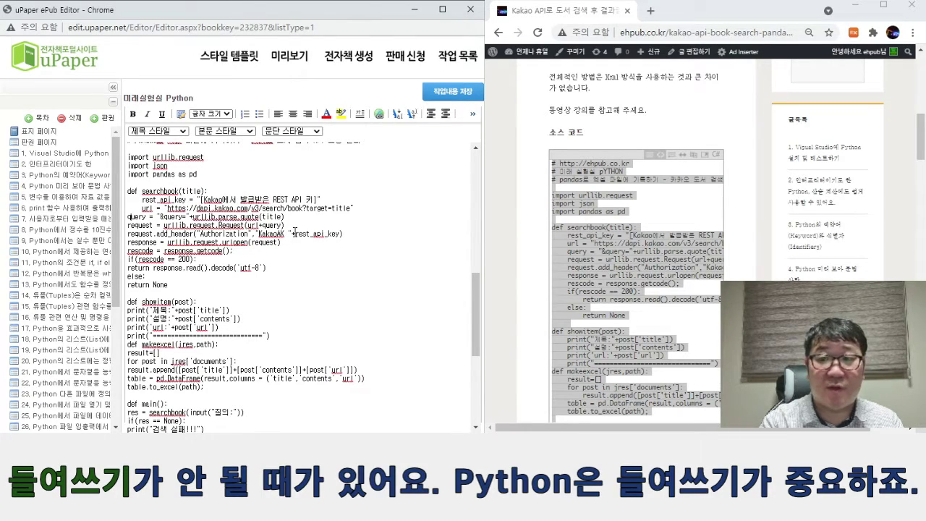
{"action": "key", "text": "Tab"}
{"action": "key", "text": "Down"}
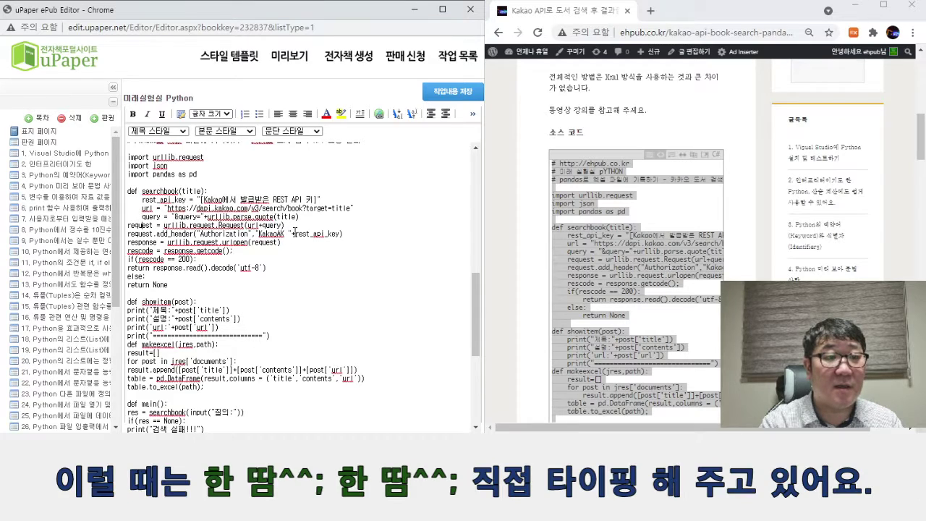
Indent the rest of searchbook, from the request line to return None, putting both return lines one level deeper than if and else.
{"action": "key", "text": "Home"}
{"action": "key", "text": "Down"}
{"action": "key", "text": "Home"}
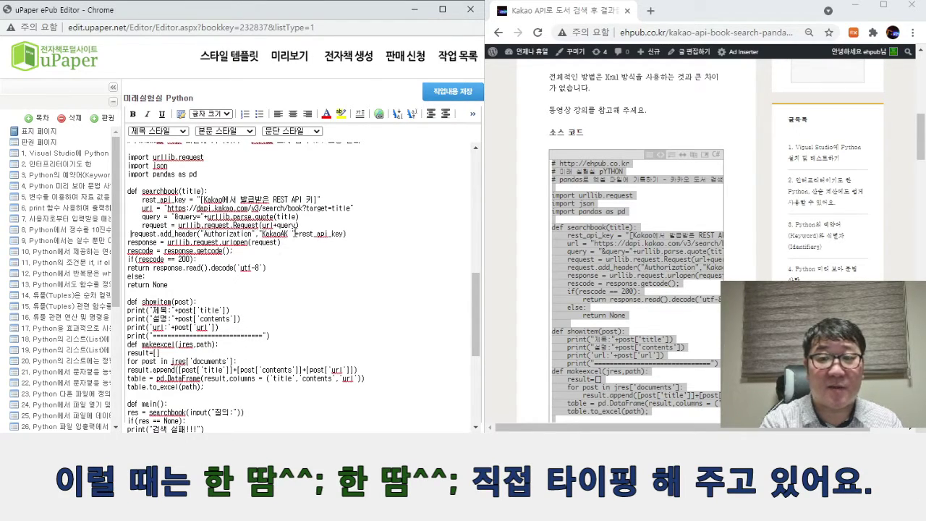
{"action": "key", "text": "Down"}
{"action": "key", "text": "Home"}
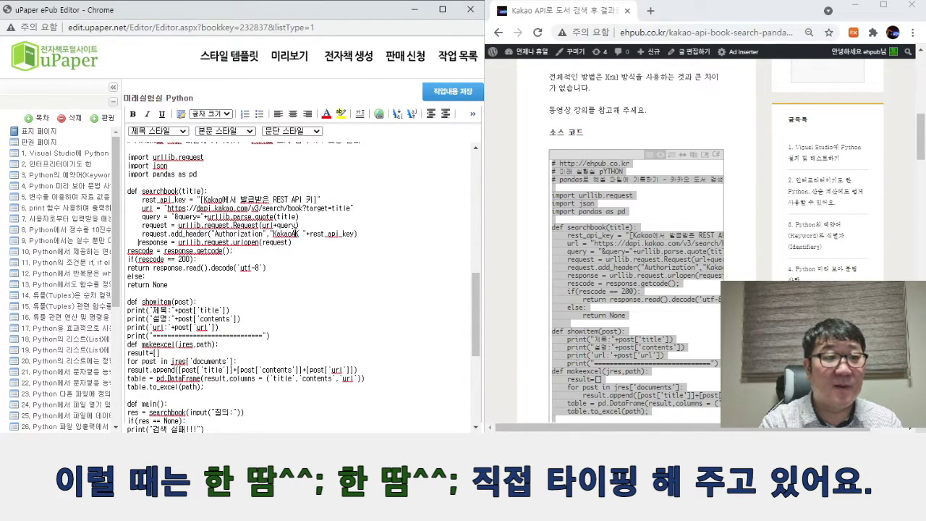
{"action": "key", "text": "Down"}
{"action": "key", "text": "Home"}
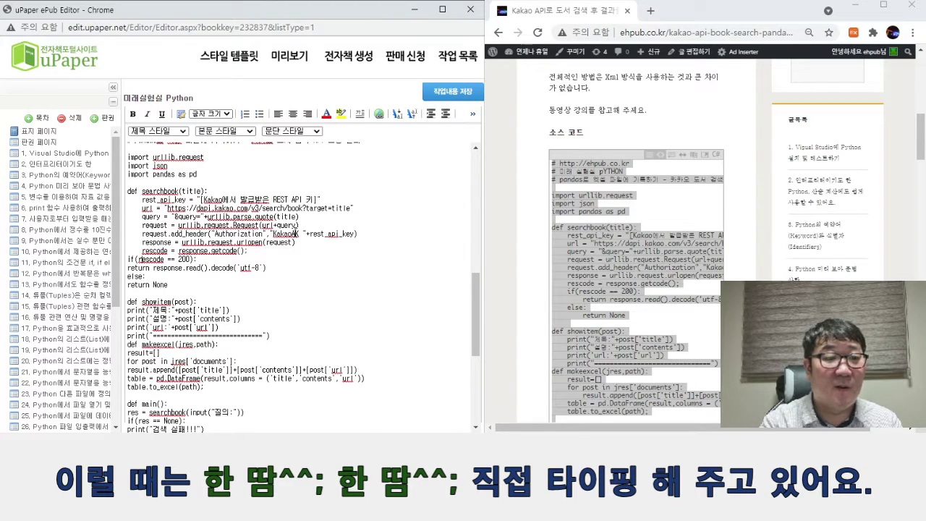
{"action": "key", "text": "Down"}
{"action": "key", "text": "Home"}
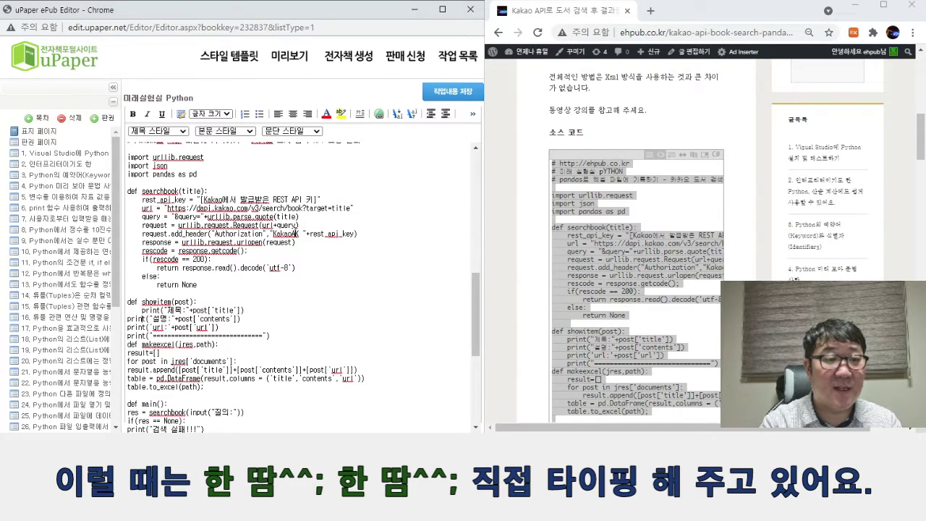
Indent the print lines of the showitem function by one level.
{"action": "key", "text": "Down"}
{"action": "key", "text": "Home"}
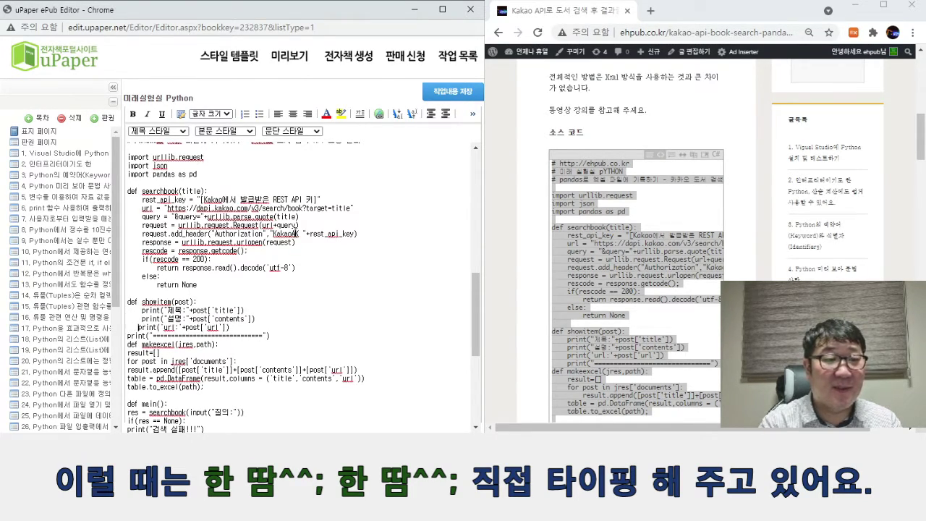
{"action": "key", "text": "Down"}
{"action": "key", "text": "Home"}
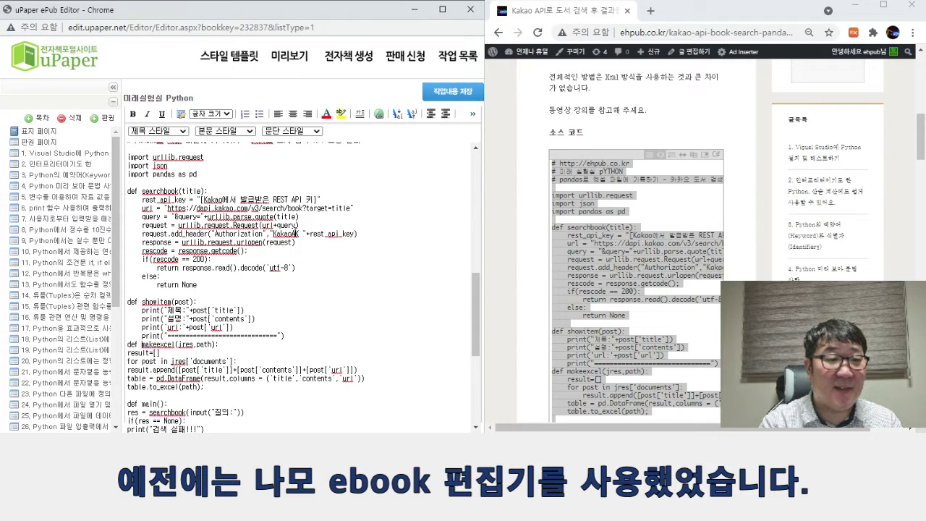
Indent the makeexcel body to match the blog's code, with result.append one level deeper inside the for loop.
{"action": "key", "text": "Down"}
{"action": "key", "text": "Down"}
{"action": "key", "text": "Home"}
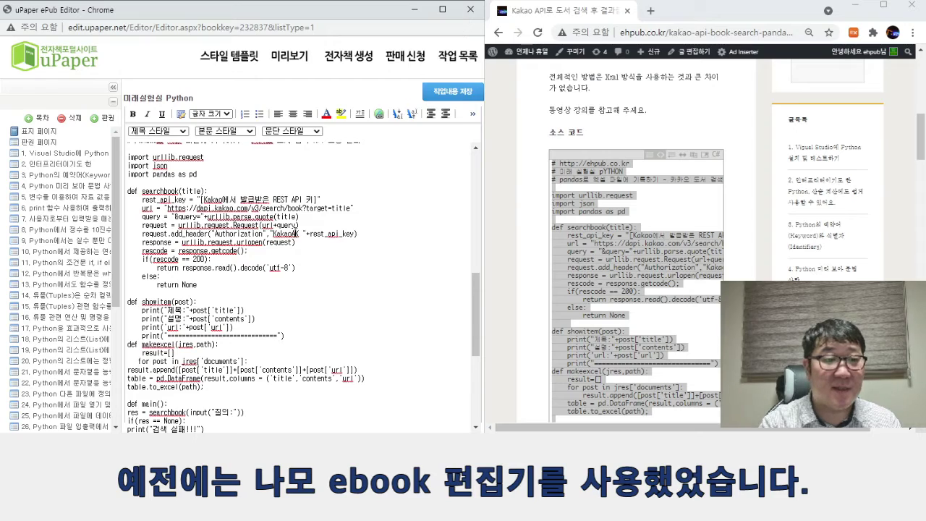
{"action": "key", "text": "Down"}
{"action": "key", "text": "Home"}
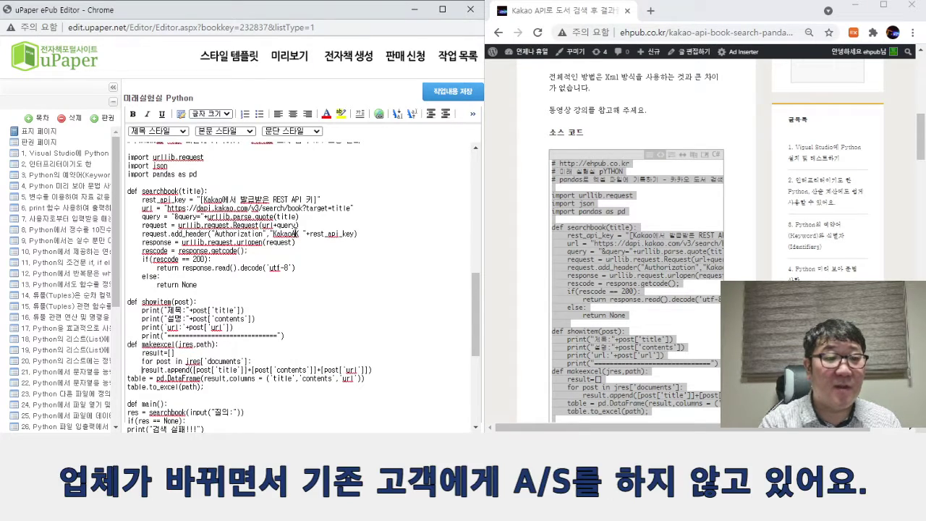
{"action": "key", "text": "Down"}
{"action": "key", "text": "Home"}
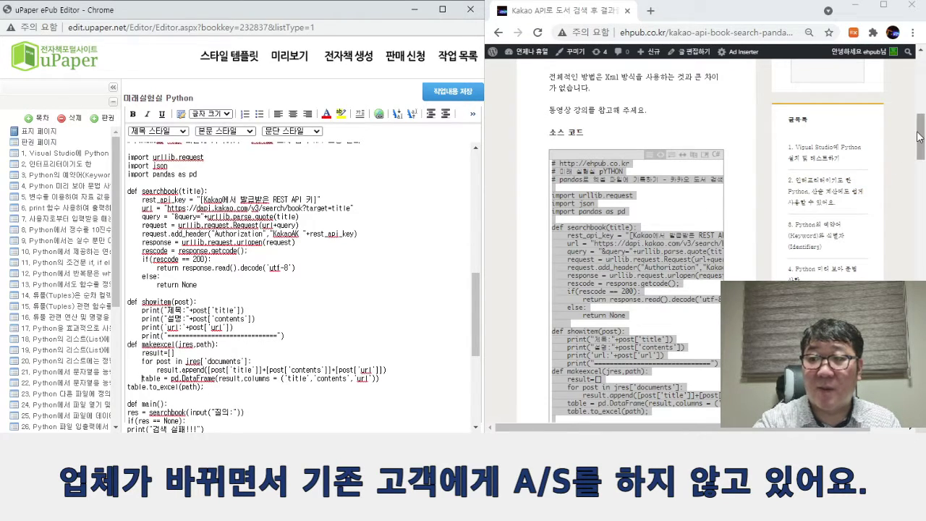
{"action": "left_click_drag", "start_coordinate": [917, 137], "coordinate": [919, 154]}
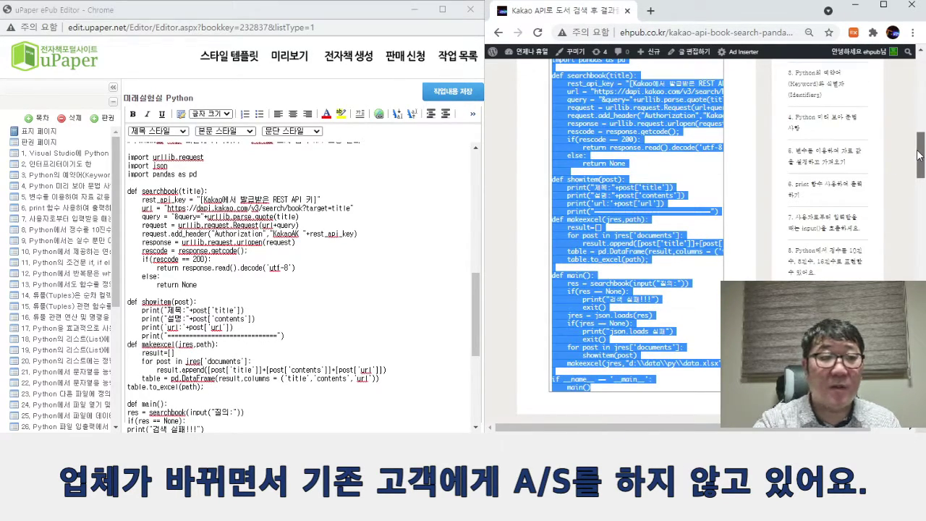
{"action": "left_click", "coordinate": [244, 340]}
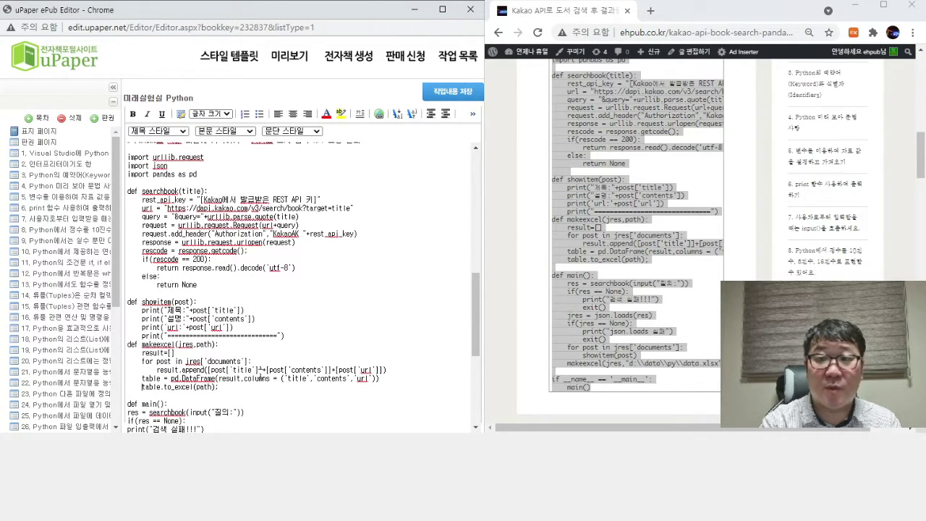
Indent main()'s searchbook call and its if(res == None) check, with the print and exit() lines nested one level deeper.
{"action": "key", "text": "Down"}
{"action": "key", "text": "Down"}
{"action": "key", "text": "Down"}
{"action": "key", "text": "Down"}
{"action": "key", "text": "Down"}
{"action": "key", "text": "Down"}
{"action": "key", "text": "Down"}
{"action": "key", "text": "Down"}
{"action": "key", "text": "Down"}
{"action": "key", "text": "Down"}
{"action": "key", "text": "Down"}
{"action": "key", "text": "Down"}
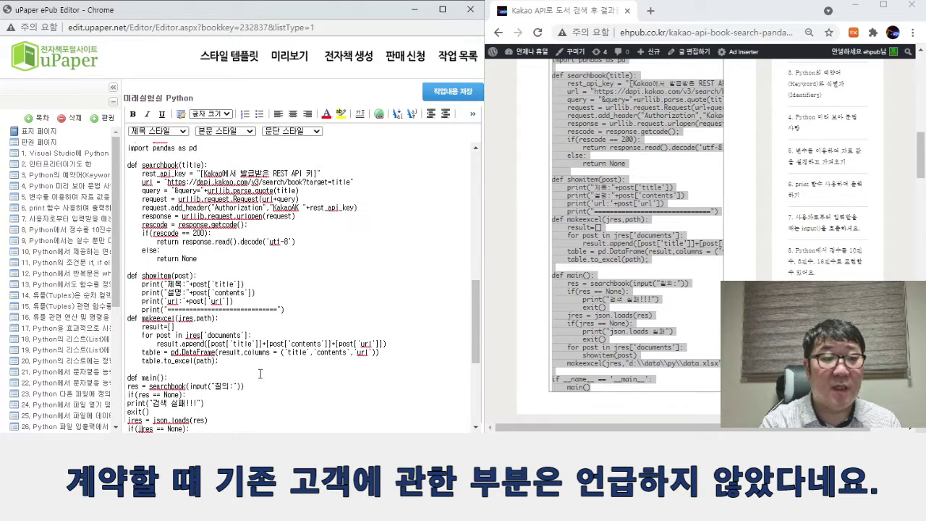
{"action": "type", "text": "if __name__ == '__main__': main()"}
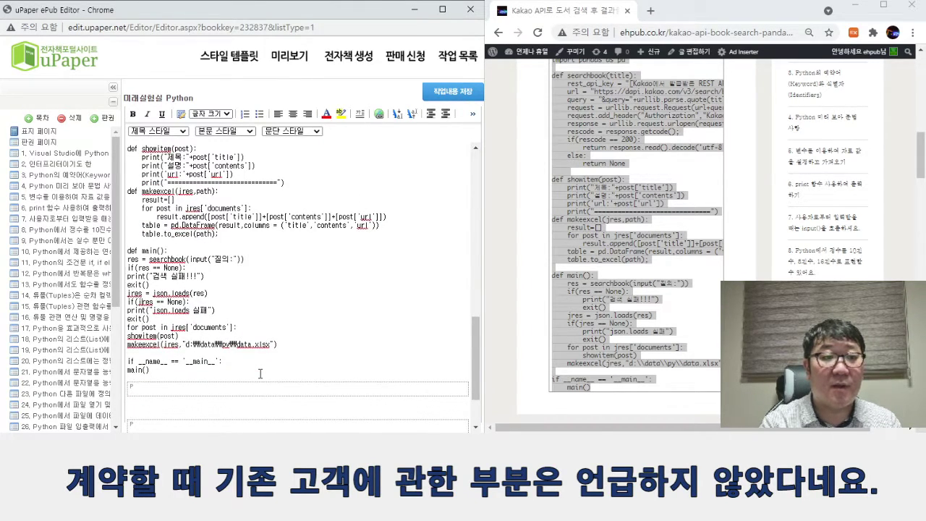
{"action": "key", "text": "Tab"}
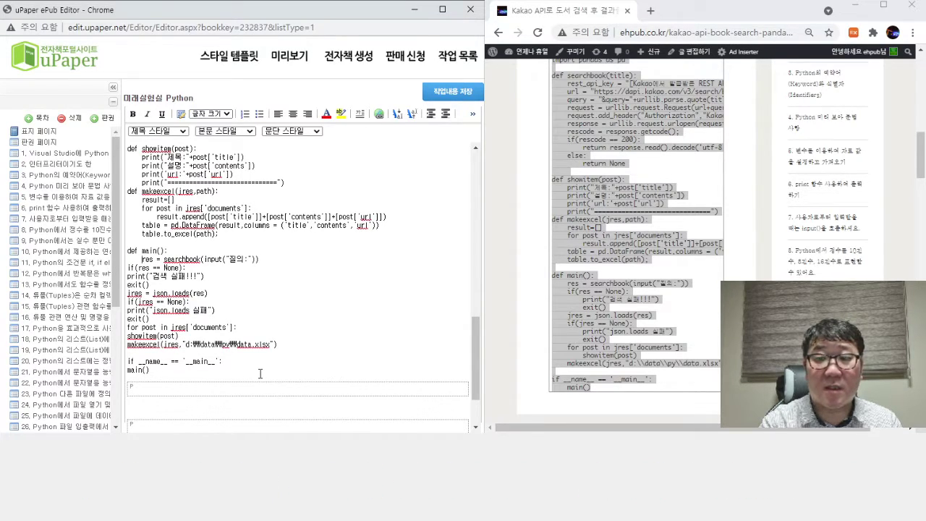
{"action": "key", "text": "Tab"}
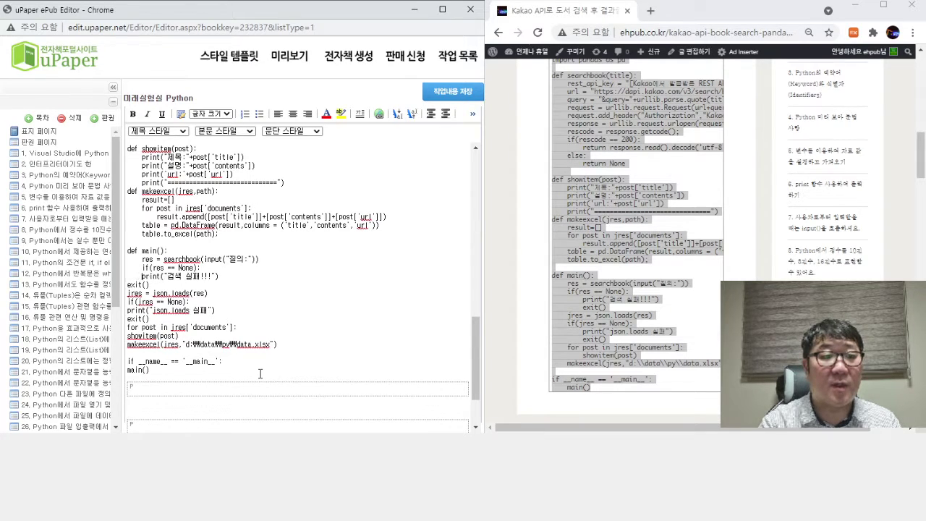
{"action": "key", "text": "Tab"}
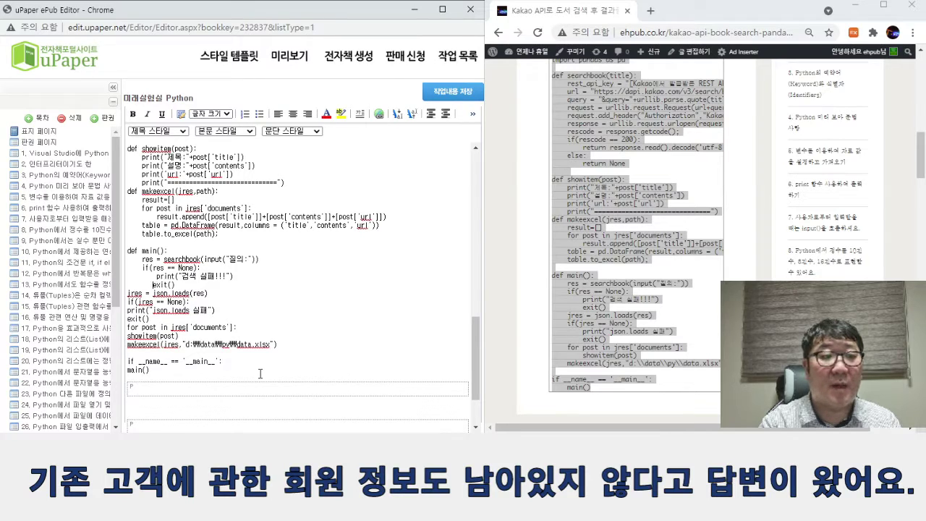
Indent main() from the json.loads line through makeexcel, nesting the if and for bodies, and indent the final main() call.
{"action": "key", "text": "Down"}
{"action": "key", "text": "Home"}
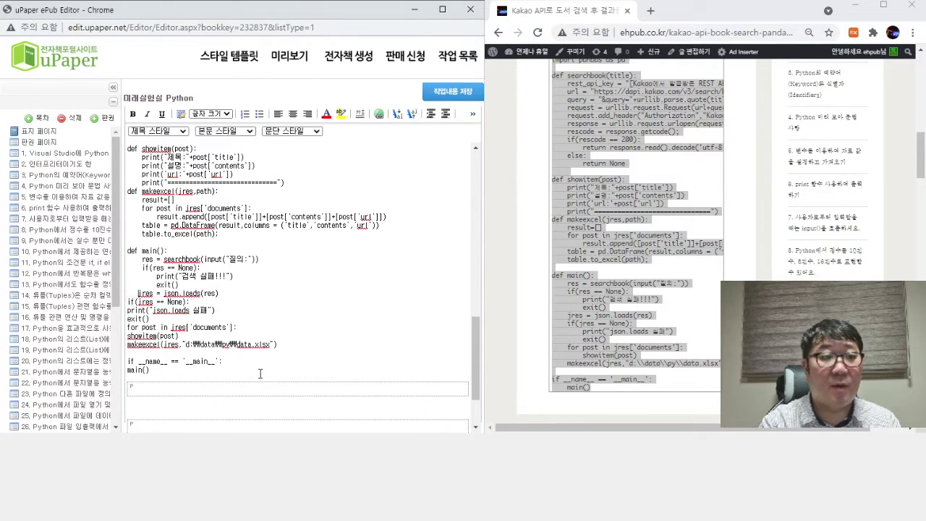
{"action": "key", "text": "Down"}
{"action": "key", "text": "Home"}
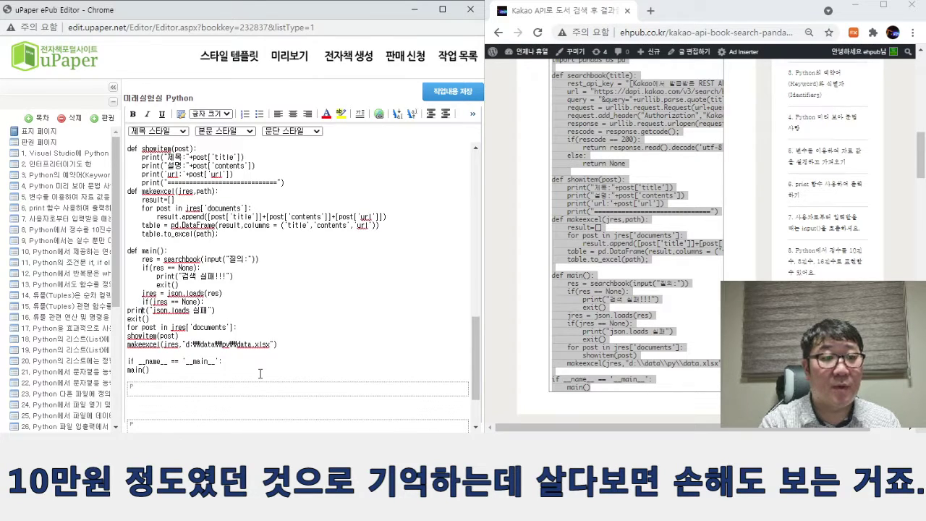
{"action": "key", "text": "Home"}
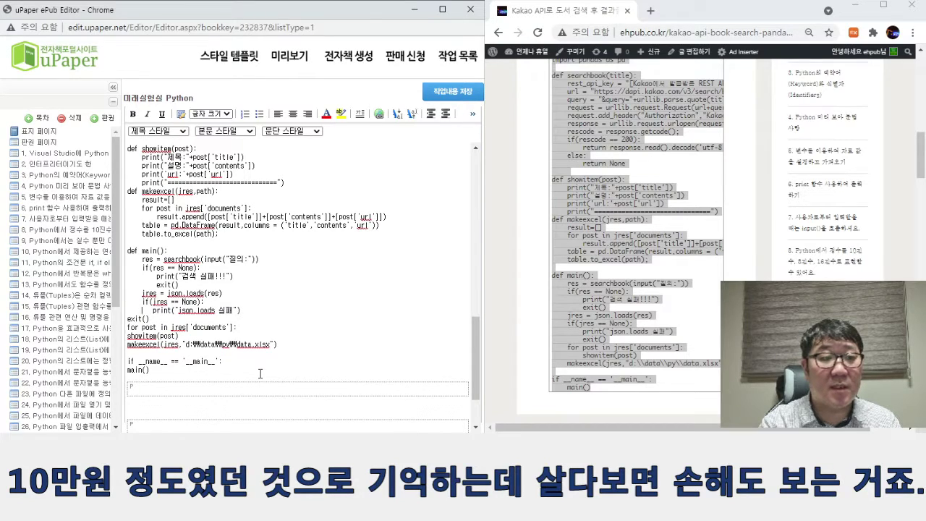
{"action": "key", "text": "Home"}
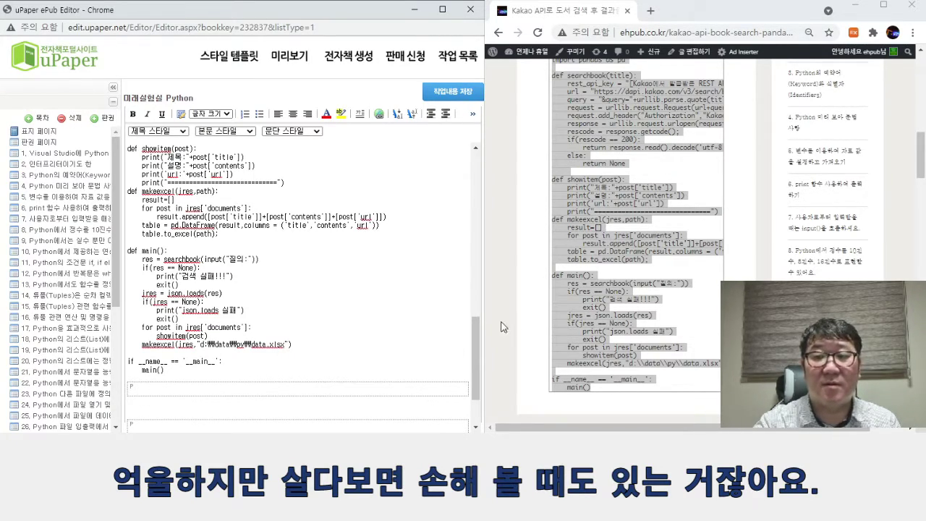
Delete the surplus blank paragraphs below the source code and save the e-book work.
{"action": "left_click_drag", "start_coordinate": [913, 169], "coordinate": [919, 184]}
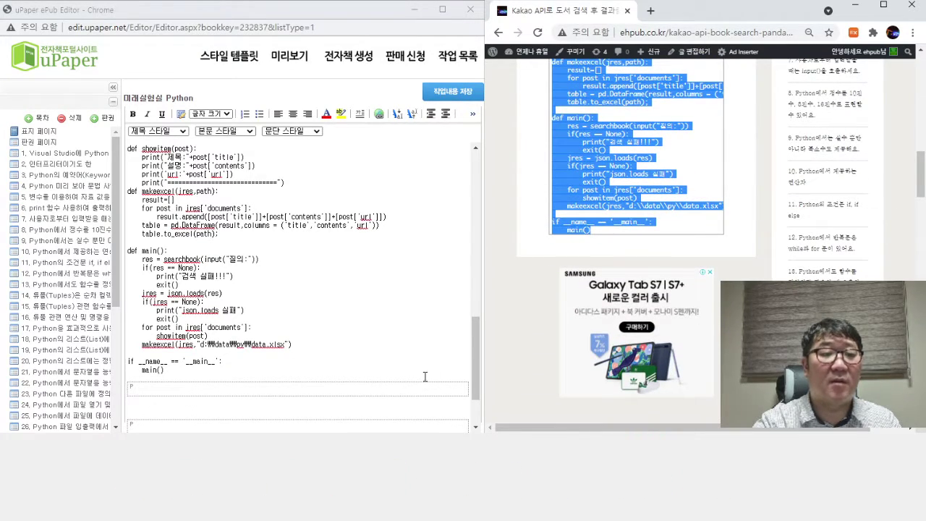
{"action": "left_click", "coordinate": [320, 391]}
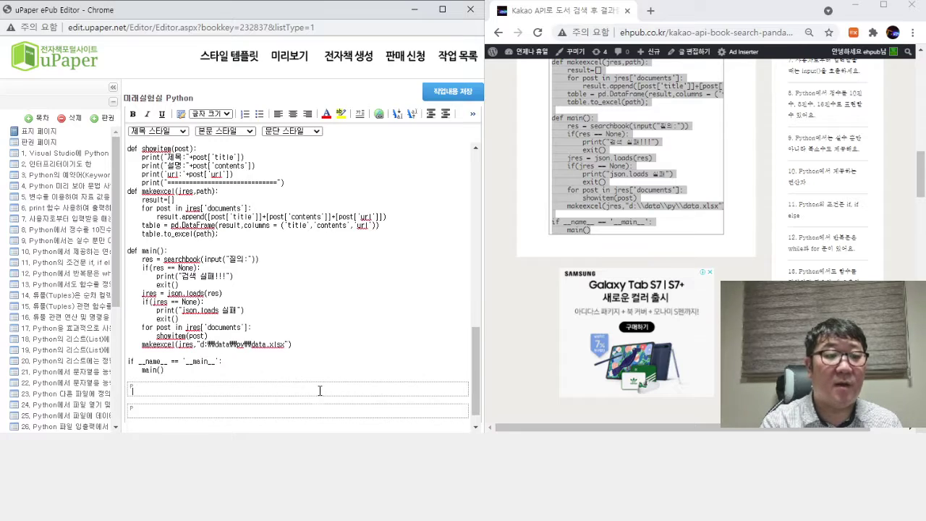
{"action": "key", "text": "Delete"}
{"action": "key", "text": "Delete"}
{"action": "key", "text": "Delete"}
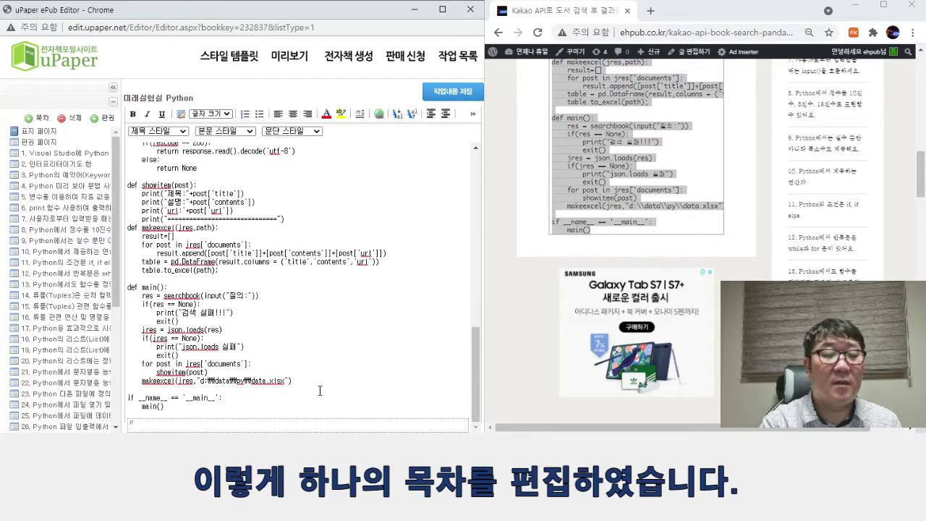
{"action": "left_click", "coordinate": [458, 91]}
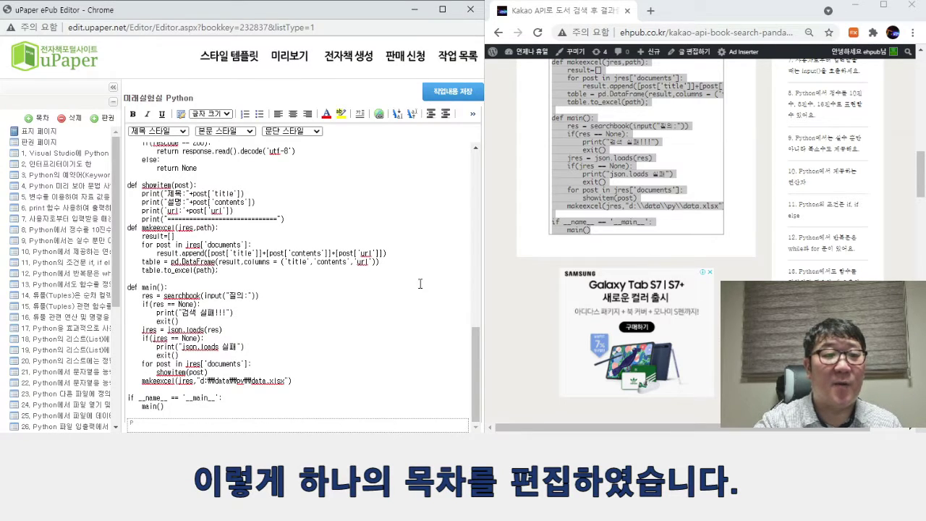
{"action": "scroll", "coordinate": [434, 322], "scroll_direction": "up", "scroll_amount": 15}
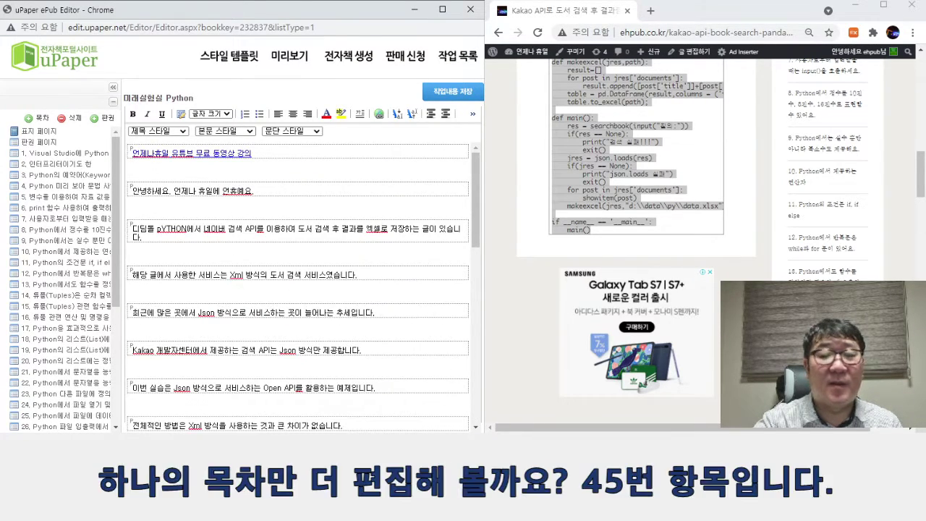
Open blog post 45 about drawing plots with matplotlib.pyplot and copy its full title.
{"action": "left_click_drag", "start_coordinate": [921, 181], "coordinate": [921, 329]}
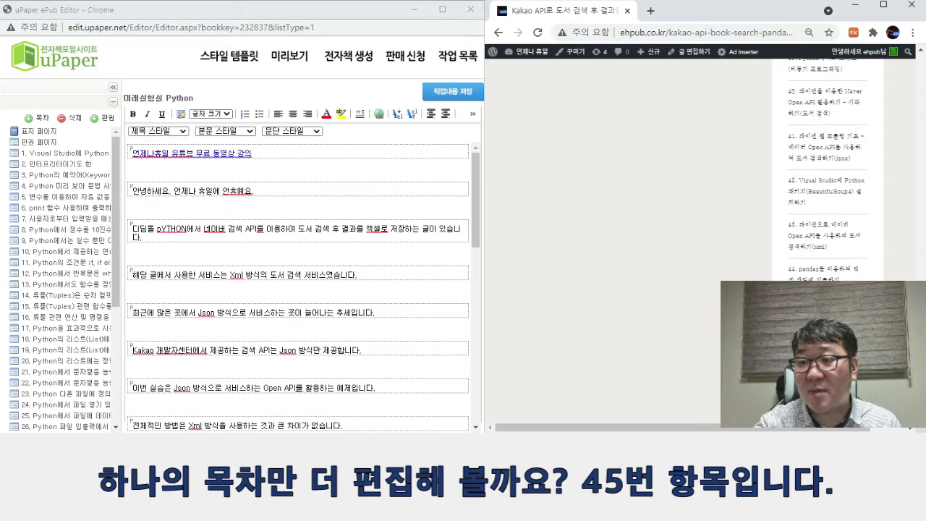
{"action": "left_click", "coordinate": [825, 312]}
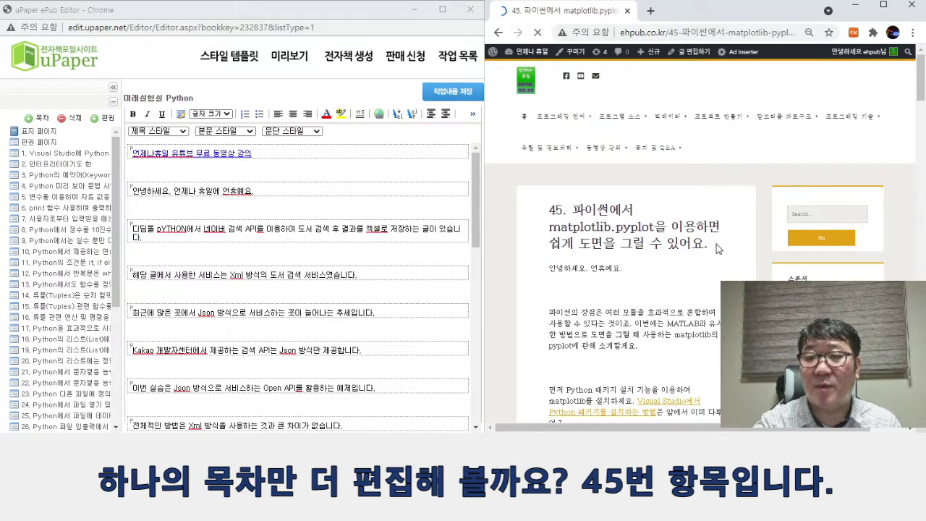
{"action": "left_click_drag", "start_coordinate": [720, 243], "coordinate": [543, 212]}
{"action": "key", "text": "ctrl+c"}
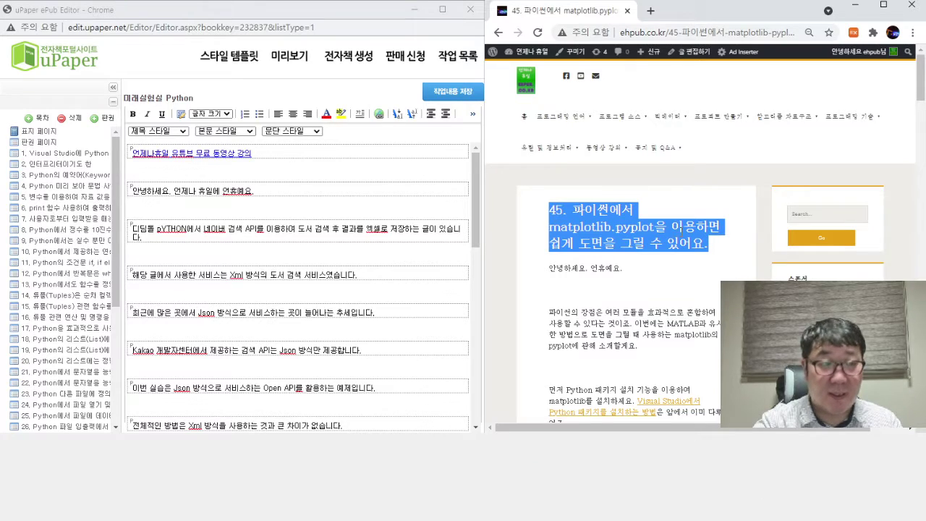
Add a table-of-contents entry to the e-book, named with the copied post title "45. 파이썬에서 matplotlib.pyplot을 이용하면 쉽게 도면을 그릴 수 있어요.".
{"action": "left_click", "coordinate": [37, 117]}
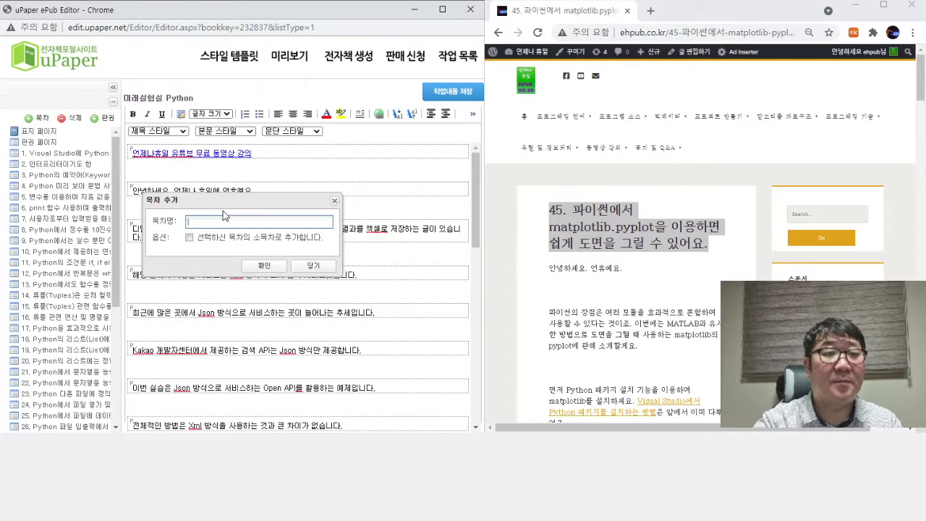
{"action": "key", "text": "ctrl+v"}
{"action": "left_click", "coordinate": [264, 266]}
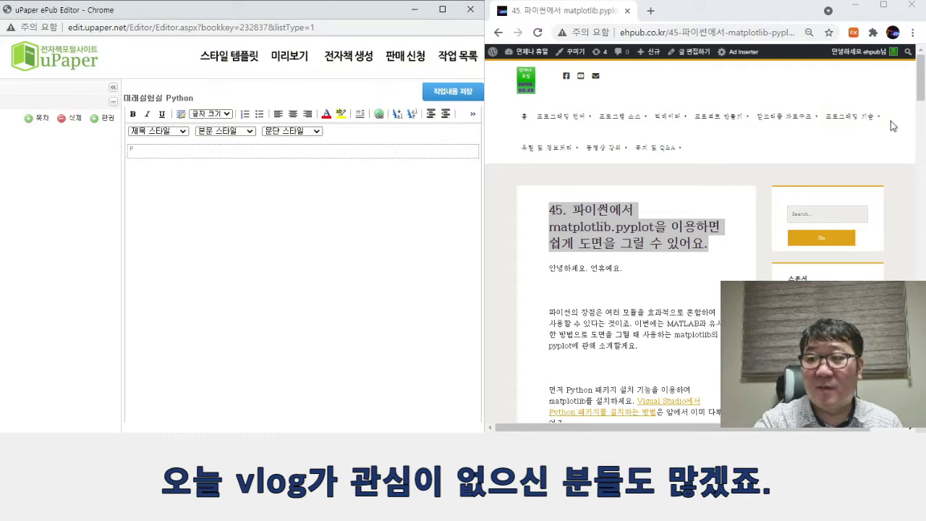
Copy the post's text from the greeting through the import sentence into the new page with line breaks kept, adding three blank paragraphs below.
{"action": "left_click_drag", "start_coordinate": [923, 83], "coordinate": [923, 97]}
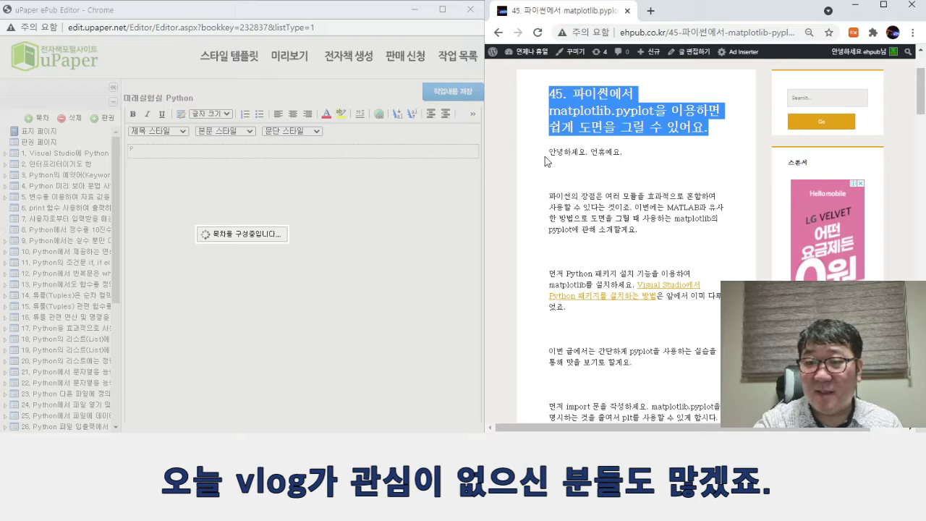
{"action": "left_click_drag", "start_coordinate": [545, 156], "coordinate": [674, 144]}
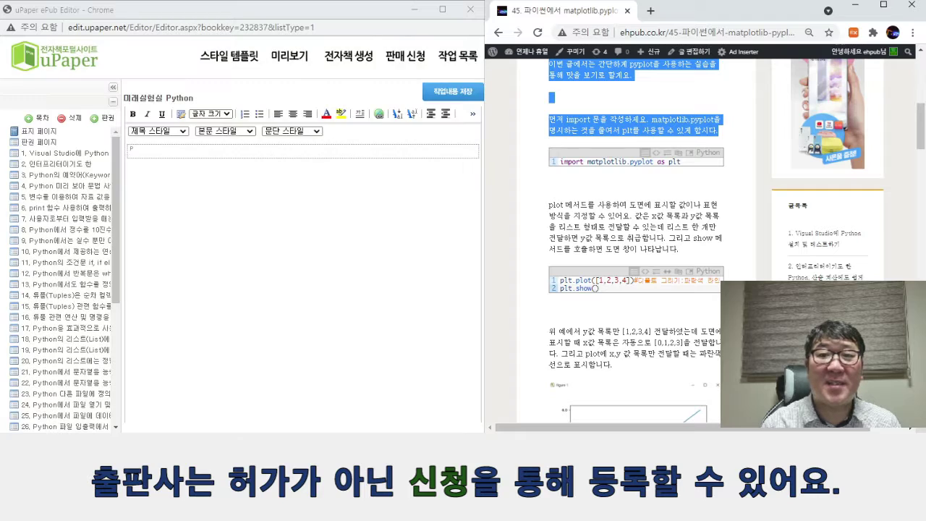
{"action": "left_click", "coordinate": [317, 152]}
{"action": "key", "text": "ctrl+v"}
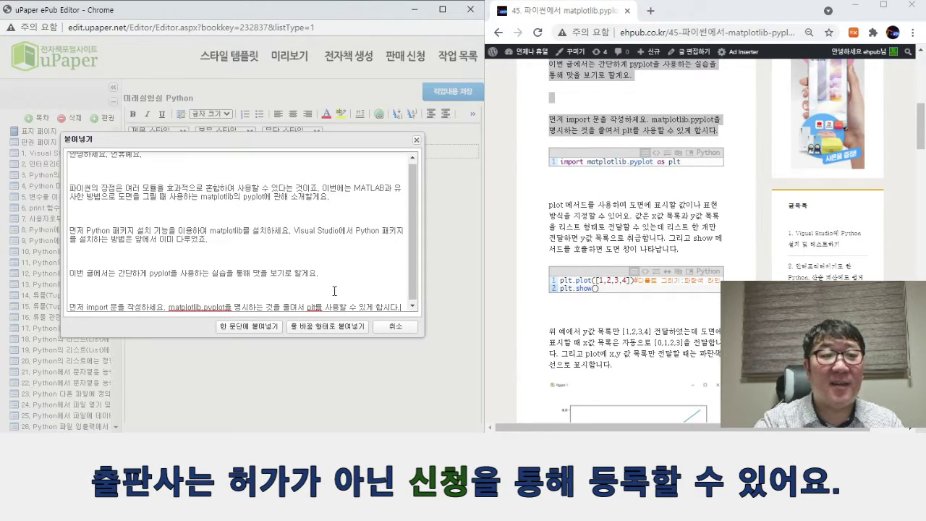
{"action": "left_click", "coordinate": [330, 327]}
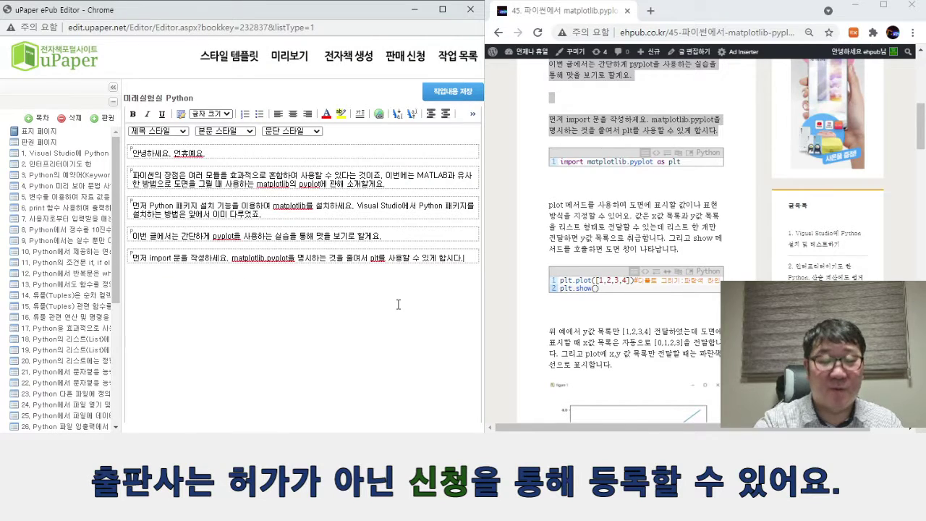
{"action": "key", "text": "Return"}
{"action": "key", "text": "Return"}
{"action": "key", "text": "Return"}
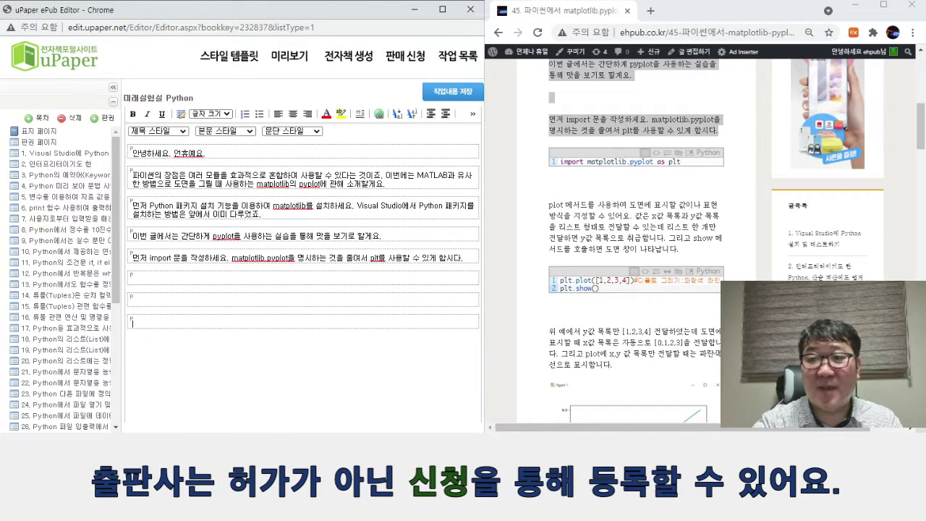
Copy the blog's import code and add an empty <code></code> element below the import sentence in the page's HTML source.
{"action": "left_click", "coordinate": [679, 153]}
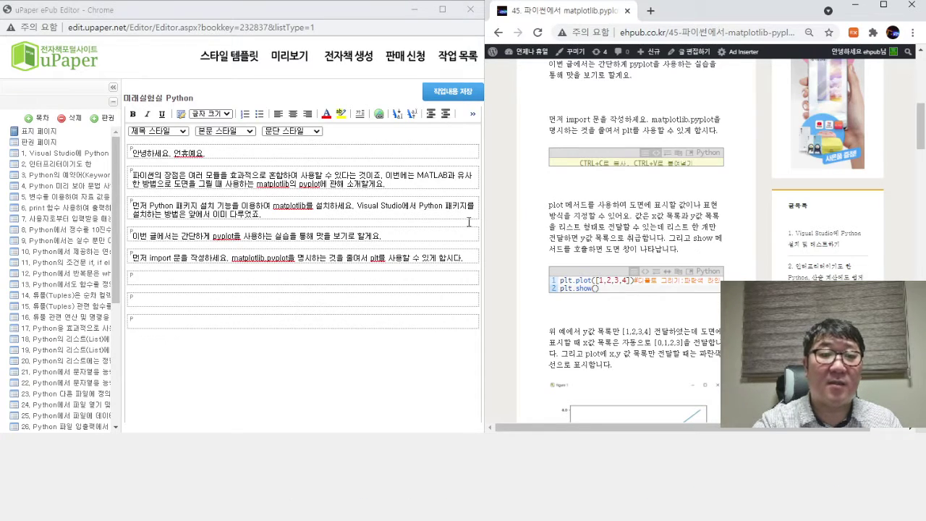
{"action": "left_click", "coordinate": [348, 286]}
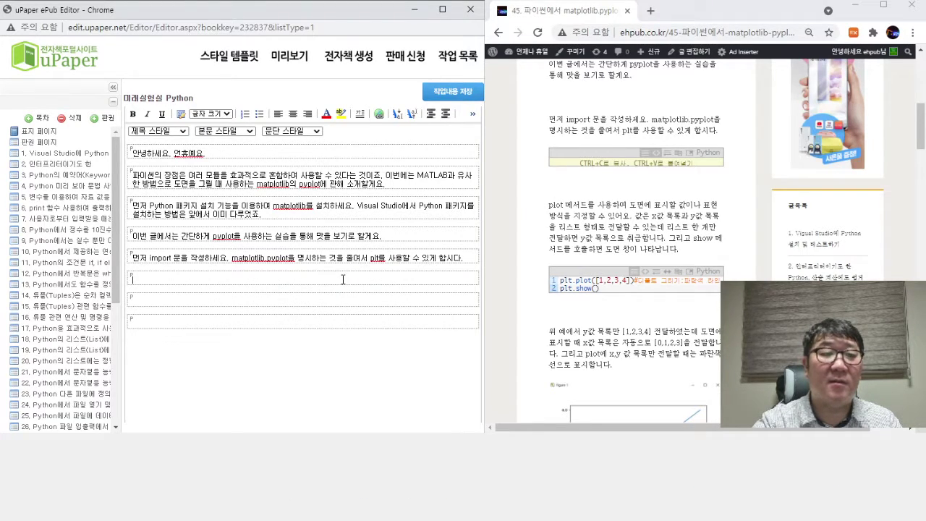
{"action": "left_click", "coordinate": [181, 113]}
{"action": "left_click", "coordinate": [268, 156]}
{"action": "key", "text": "End"}
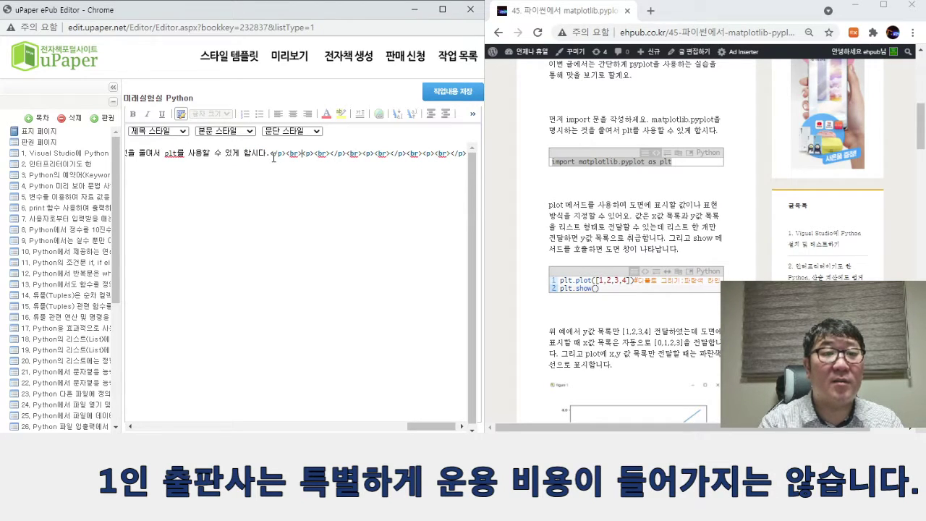
{"action": "key", "text": "Return"}
{"action": "key", "text": "Return"}
{"action": "key", "text": "Return"}
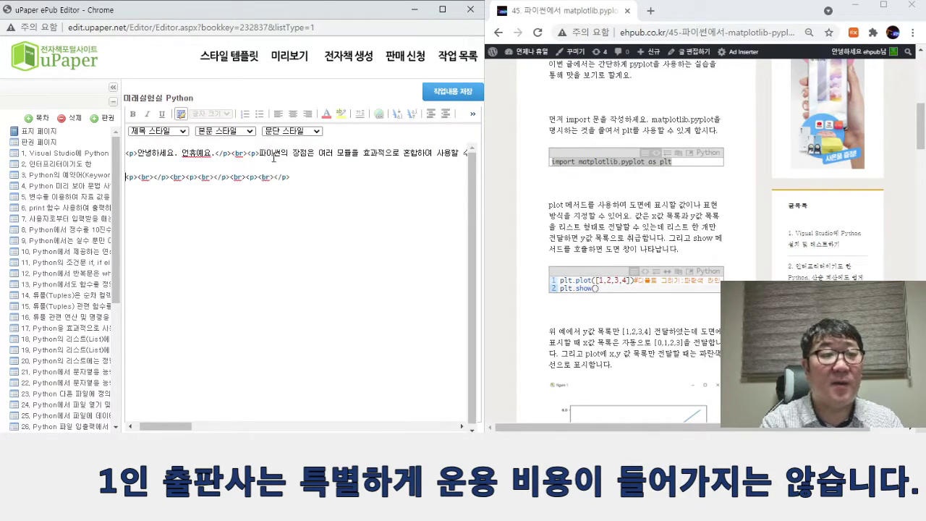
{"action": "type", "text": "<"}
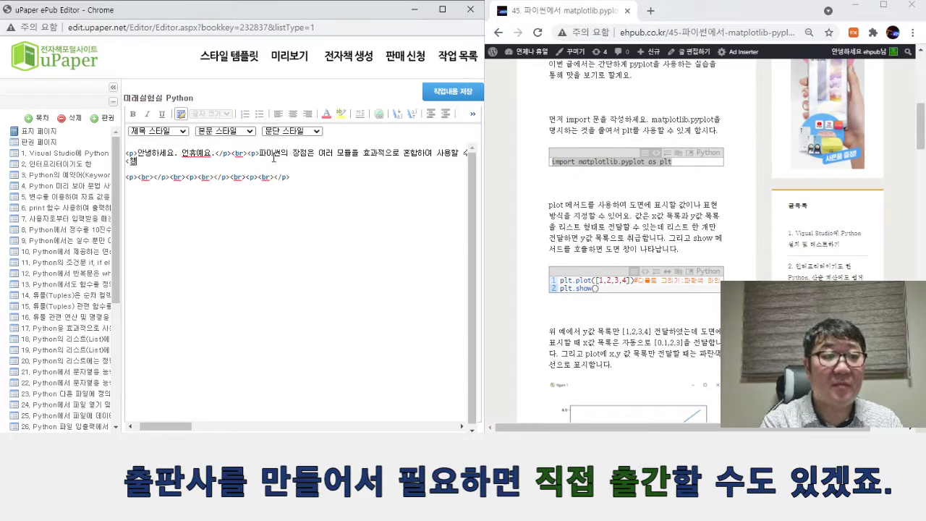
{"action": "type", "text": "code>"}
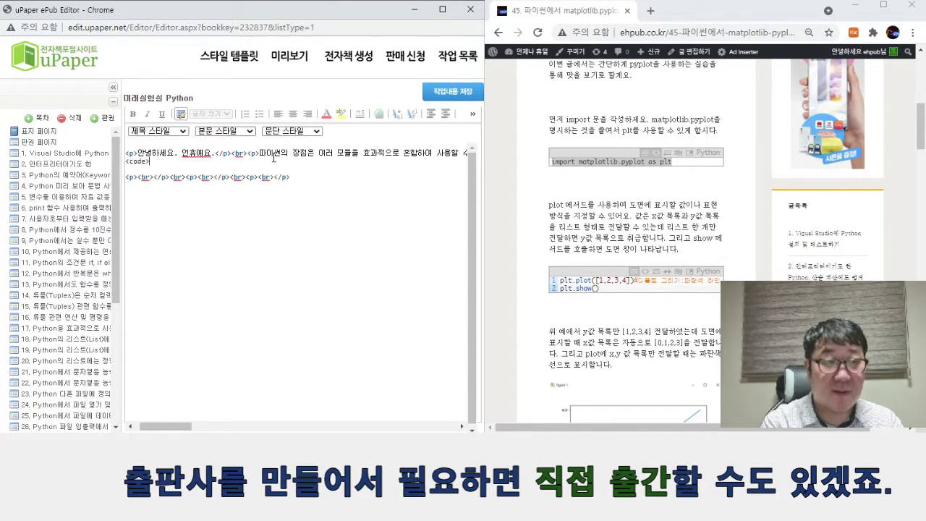
{"action": "key", "text": "Return"}
{"action": "type", "text": "</code"}
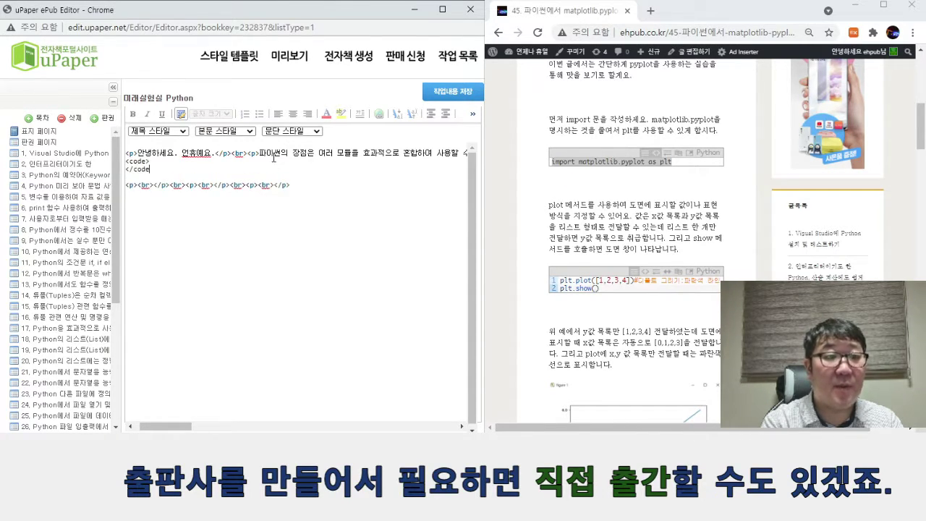
{"action": "type", "text": ">"}
Paste "import matplotlib.pyplot as plt" between the code tags on its own line and return to the formatted view.
{"action": "key", "text": "Home"}
{"action": "key", "text": "Return"}
{"action": "key", "text": "Up"}
{"action": "key", "text": "ctrl+v"}
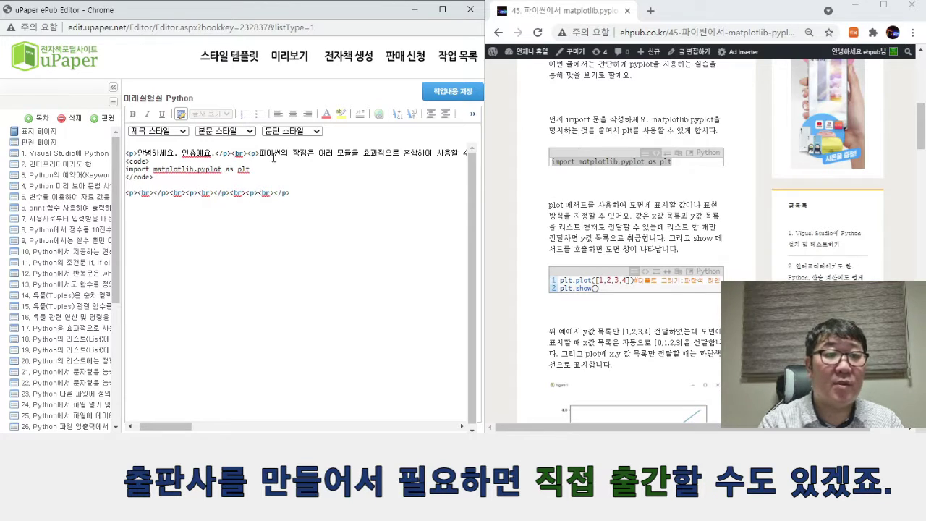
{"action": "left_click", "coordinate": [181, 115]}
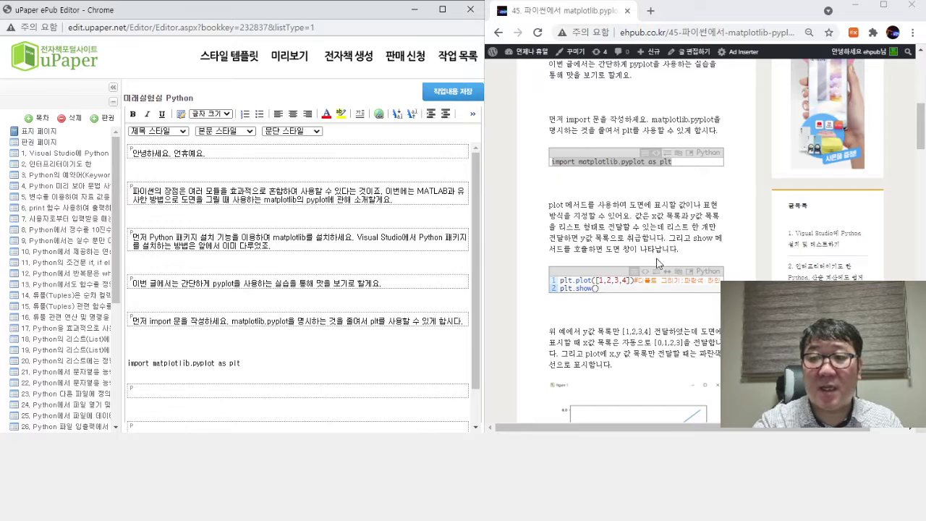
Copy the blog paragraph explaining the plot and show methods into the blank paragraph below the import code, keeping line breaks.
{"action": "left_click_drag", "start_coordinate": [679, 250], "coordinate": [540, 211]}
{"action": "key", "text": "ctrl+c"}
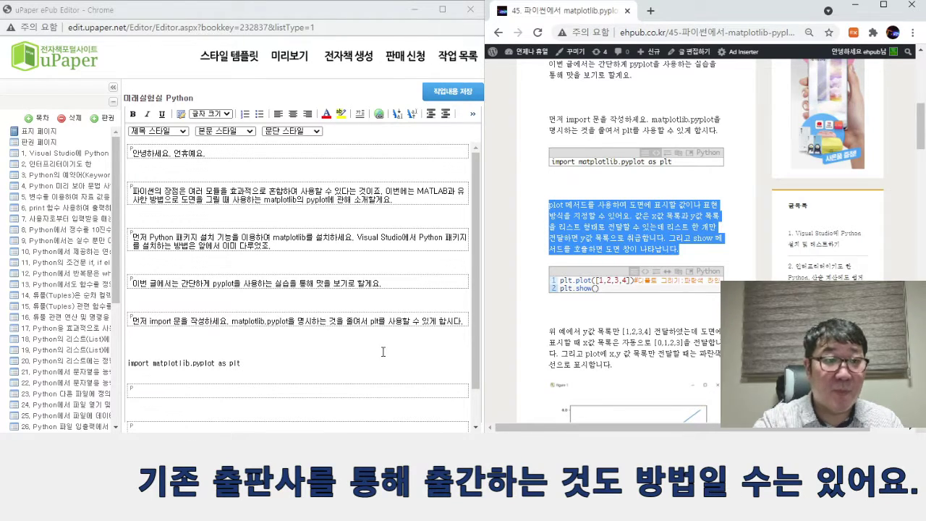
{"action": "left_click", "coordinate": [290, 353]}
{"action": "scroll", "coordinate": [271, 354], "scroll_direction": "down", "scroll_amount": 1}
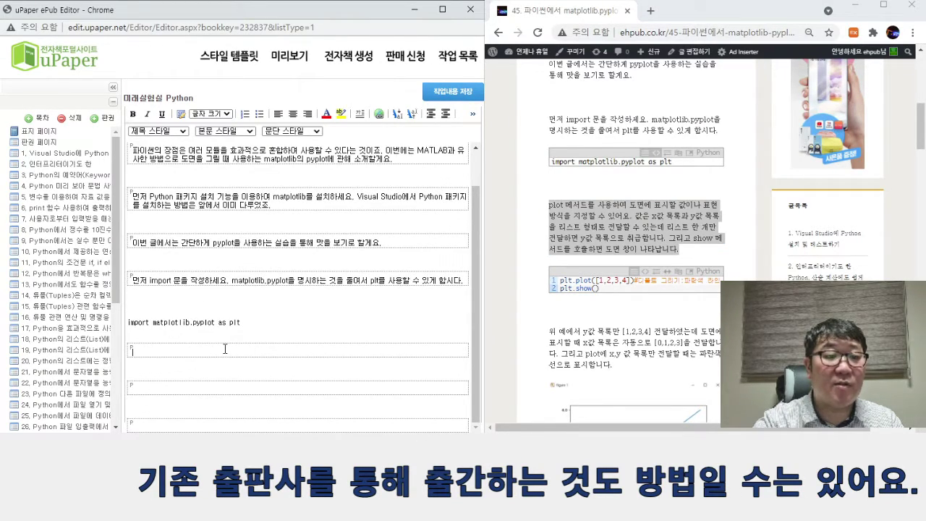
{"action": "key", "text": "ctrl+v"}
{"action": "left_click", "coordinate": [264, 257]}
{"action": "key", "text": "ctrl+v"}
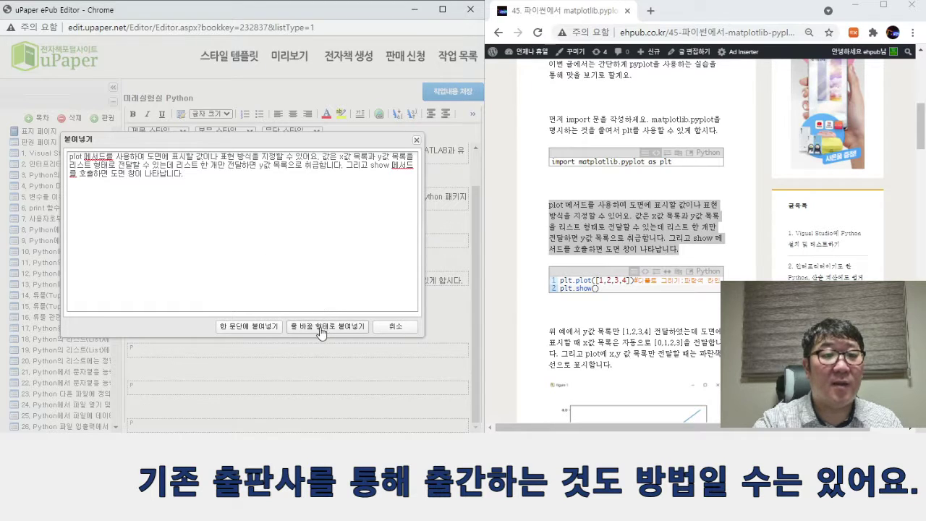
{"action": "left_click", "coordinate": [321, 327]}
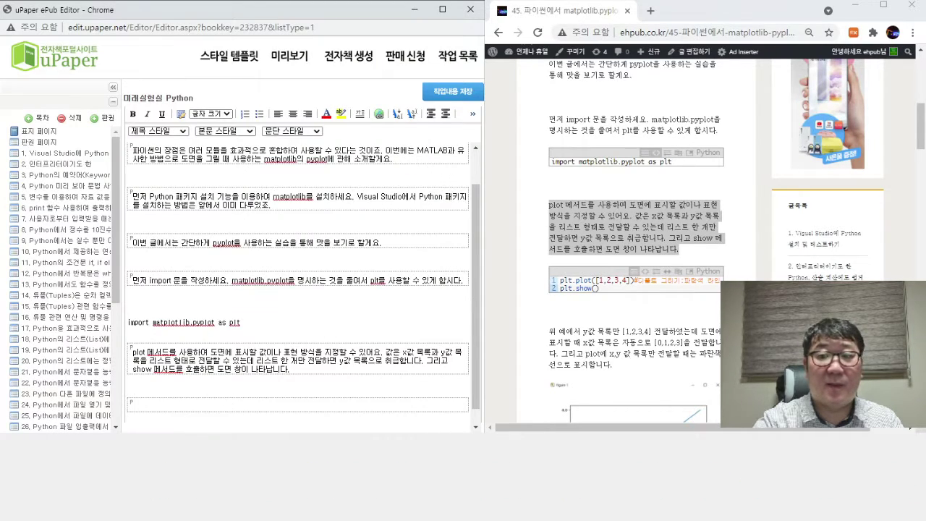
Copy the blog's two-line plt.plot and plt.show() example and add blank paragraph space below the plot explanation.
{"action": "double_click", "coordinate": [589, 283]}
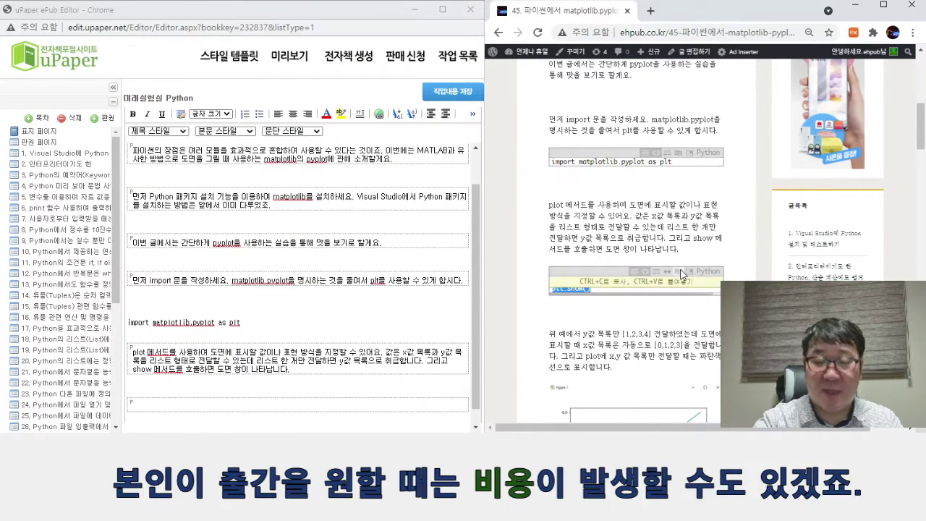
{"action": "left_click", "coordinate": [272, 373]}
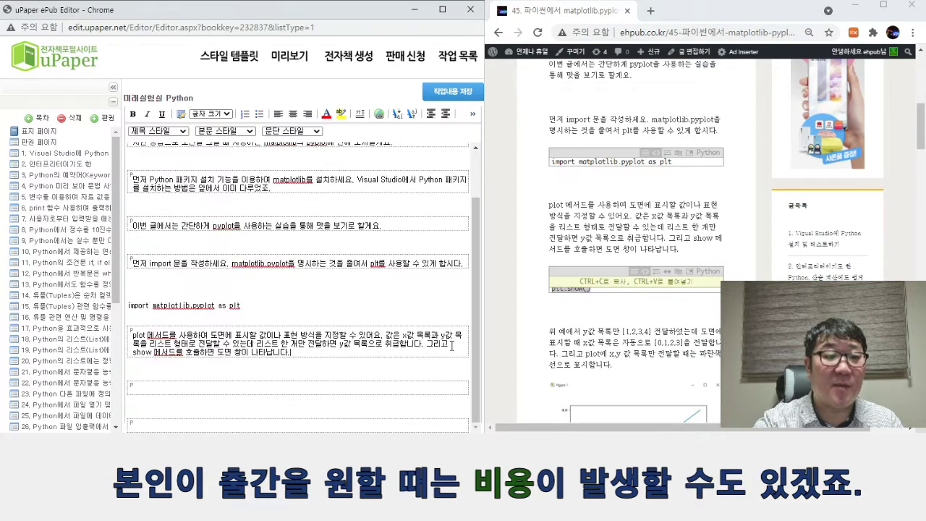
{"action": "left_click", "coordinate": [256, 390]}
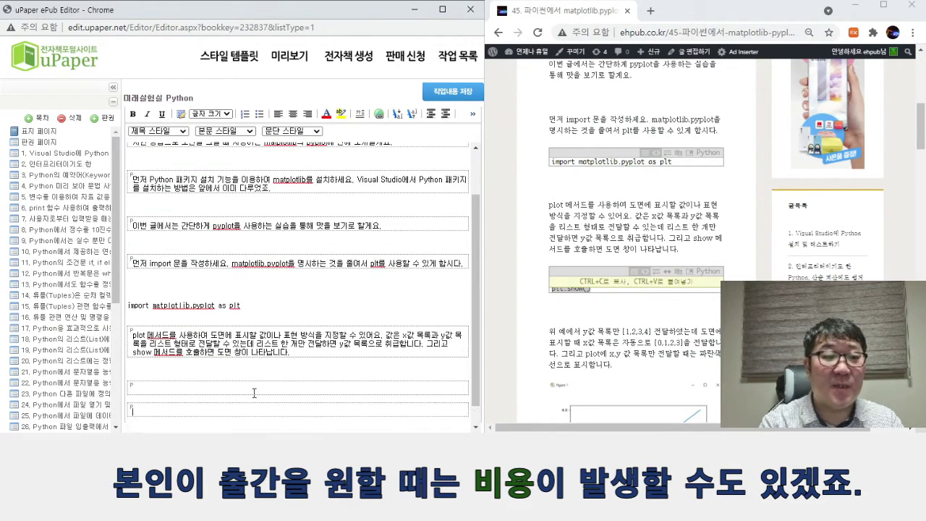
In the HTML source, add a <code> element below the plot explanation containing "plt.plot([1,2,3,4])#디폴트 그리기:파란색 라인, 'b-'" and "plt.show()".
{"action": "left_click", "coordinate": [181, 114]}
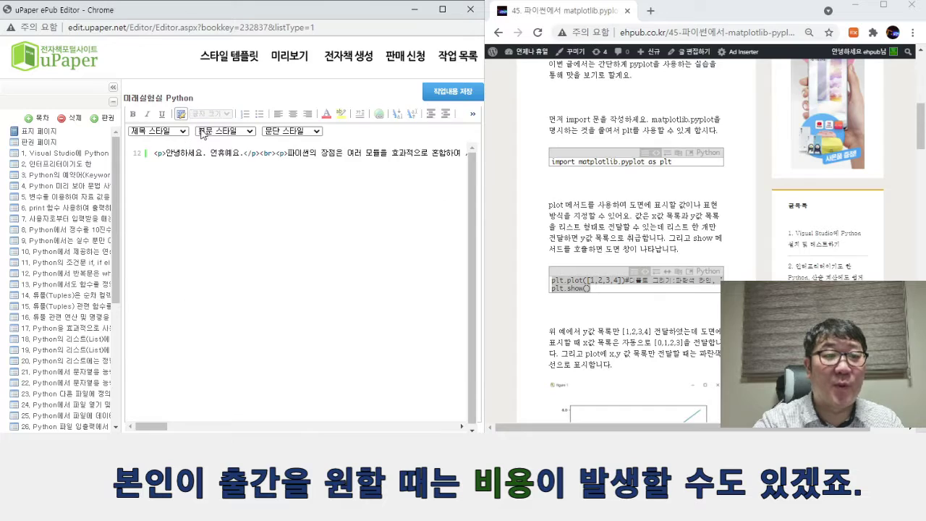
{"action": "key", "text": "End"}
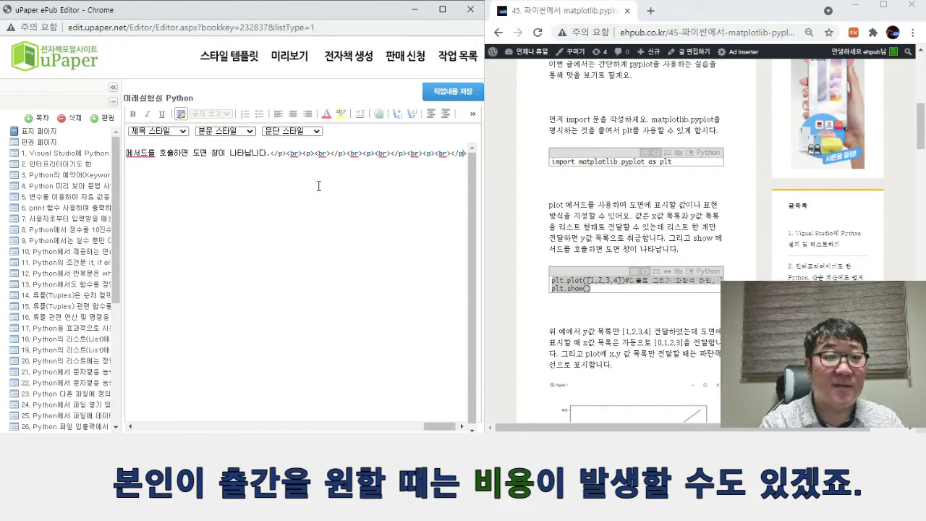
{"action": "key", "text": "Left"}
{"action": "key", "text": "Left"}
{"action": "key", "text": "Left"}
{"action": "key", "text": "Left"}
{"action": "key", "text": "Left"}
{"action": "key", "text": "Left"}
{"action": "key", "text": "Left"}
{"action": "key", "text": "Left"}
{"action": "key", "text": "Left"}
{"action": "key", "text": "Left"}
{"action": "key", "text": "Left"}
{"action": "key", "text": "Left"}
{"action": "key", "text": "Left"}
{"action": "key", "text": "Left"}
{"action": "key", "text": "Left"}
{"action": "key", "text": "Return"}
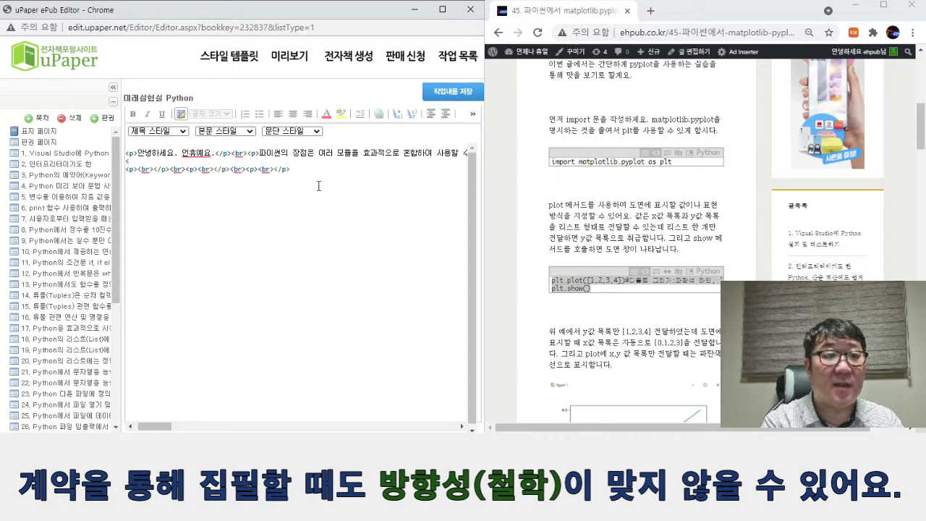
{"action": "type", "text": "<code"}
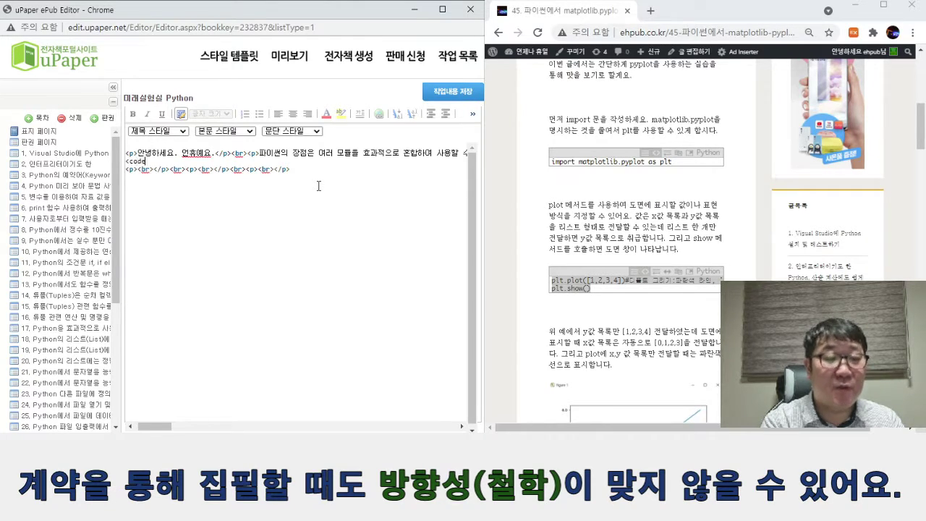
{"action": "type", "text": ">"}
{"action": "key", "text": "Return"}
{"action": "type", "text": "plt.plot([1,2,3,4])#디폴트 그리기:파란색 라인, 'b-' plt.show()"}
{"action": "key", "text": "Return"}
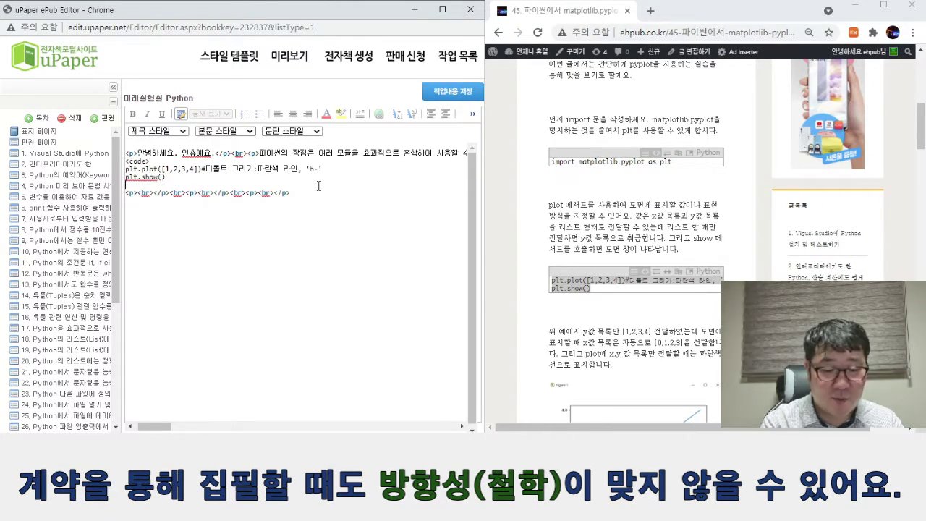
{"action": "type", "text": "</code"}
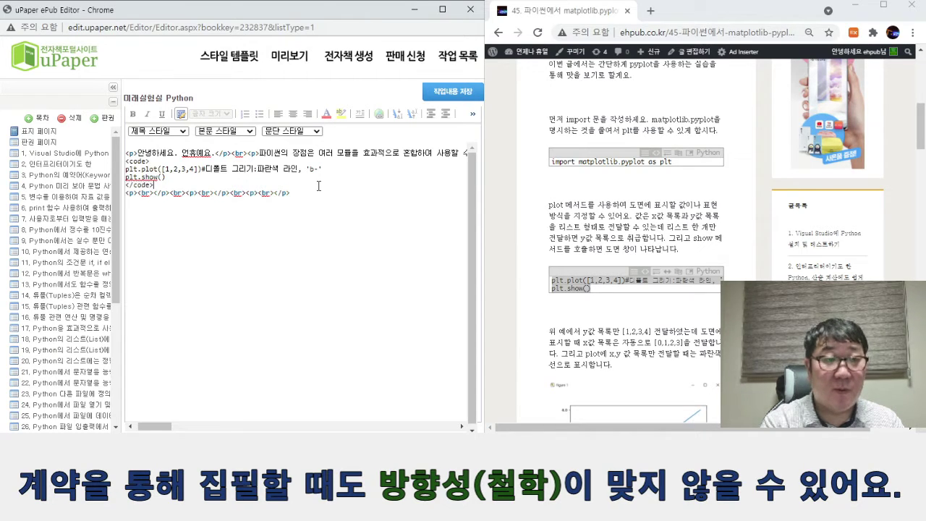
{"action": "type", "text": ">"}
{"action": "left_click", "coordinate": [182, 114]}
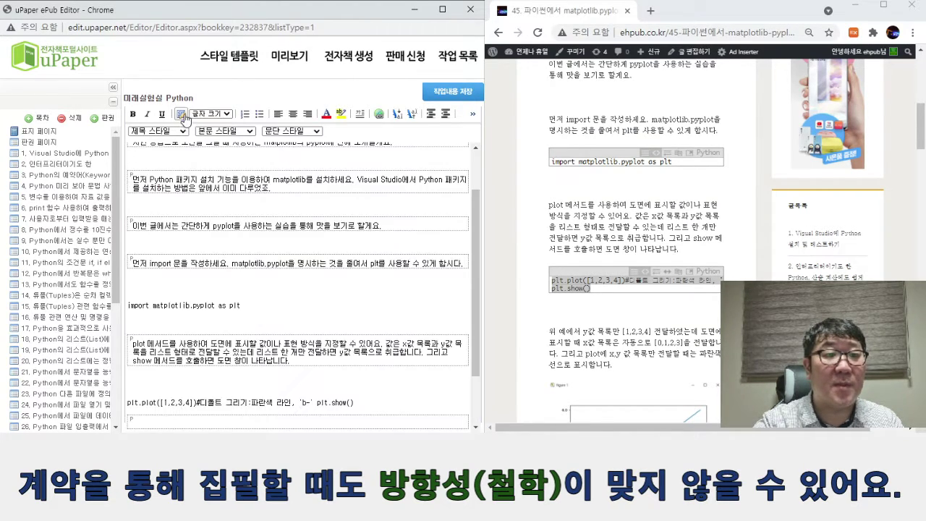
Edit the HTML source so plt.show() starts on its own line below the plt.plot call, and return to the formatted view.
{"action": "scroll", "coordinate": [319, 231], "scroll_direction": "down", "scroll_amount": 1}
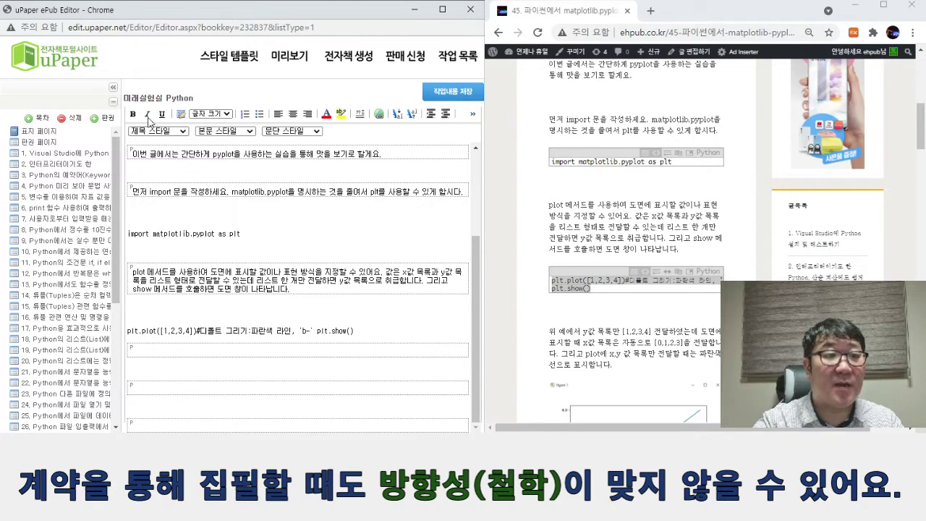
{"action": "left_click", "coordinate": [182, 114]}
{"action": "left_click", "coordinate": [182, 114]}
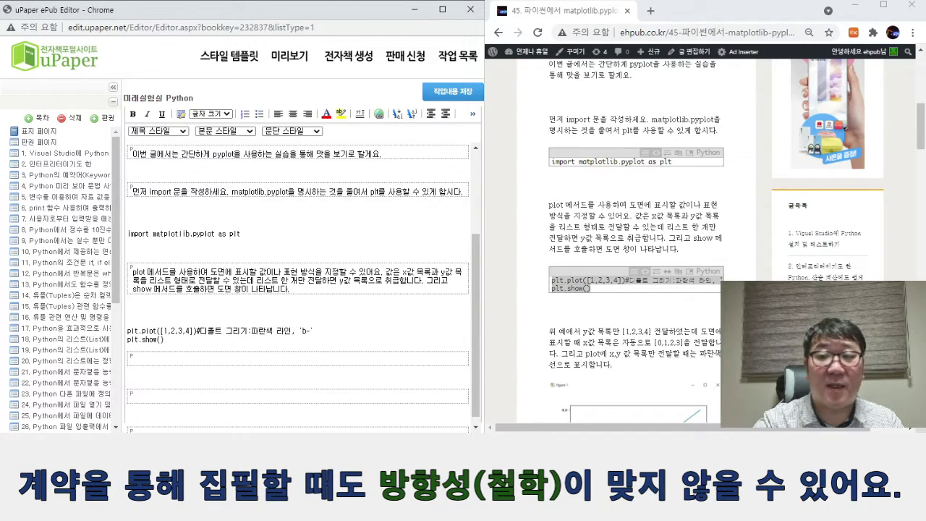
Copy the blog paragraph about the y-value list [1,2,3,4] into the blank paragraph below the plt.show() code, keeping line breaks.
{"action": "left_click_drag", "start_coordinate": [627, 373], "coordinate": [543, 337]}
{"action": "key", "text": "ctrl+c"}
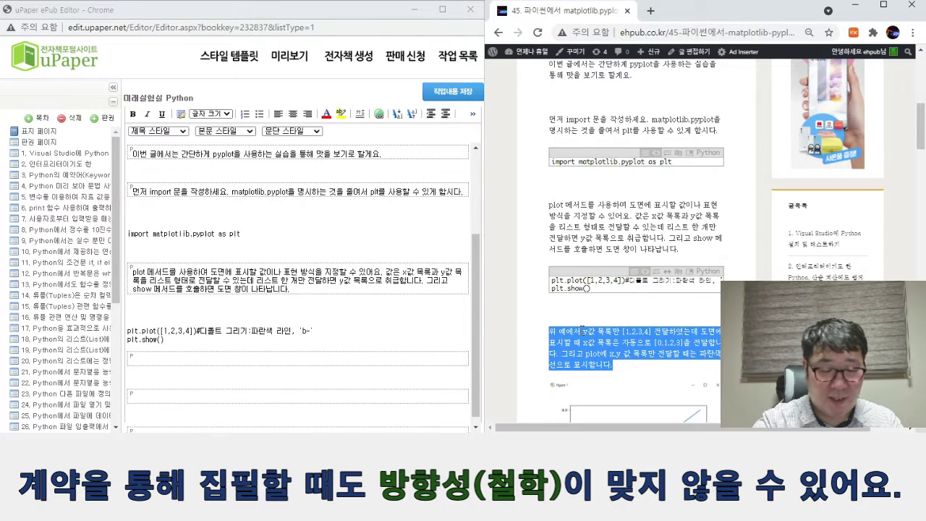
{"action": "left_click", "coordinate": [173, 360]}
{"action": "key", "text": "ctrl+v"}
{"action": "key", "text": "ctrl+v"}
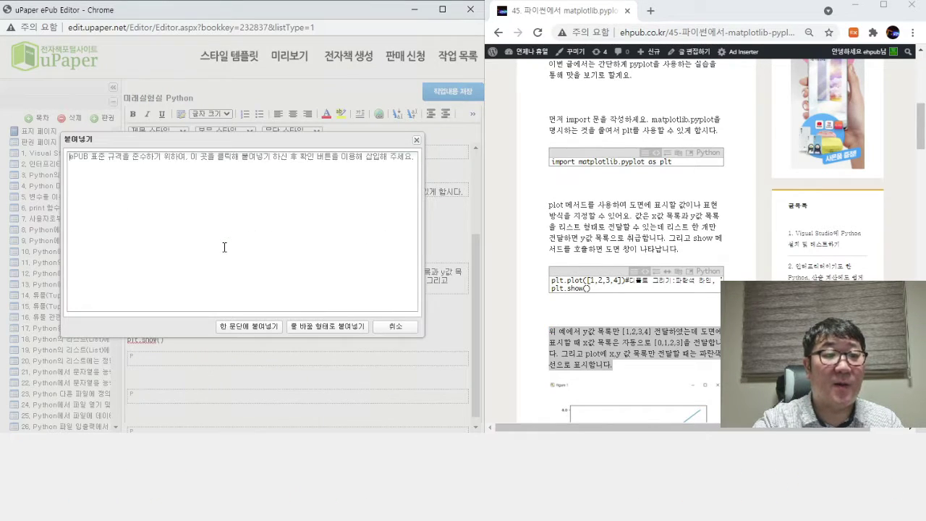
{"action": "left_click", "coordinate": [327, 327]}
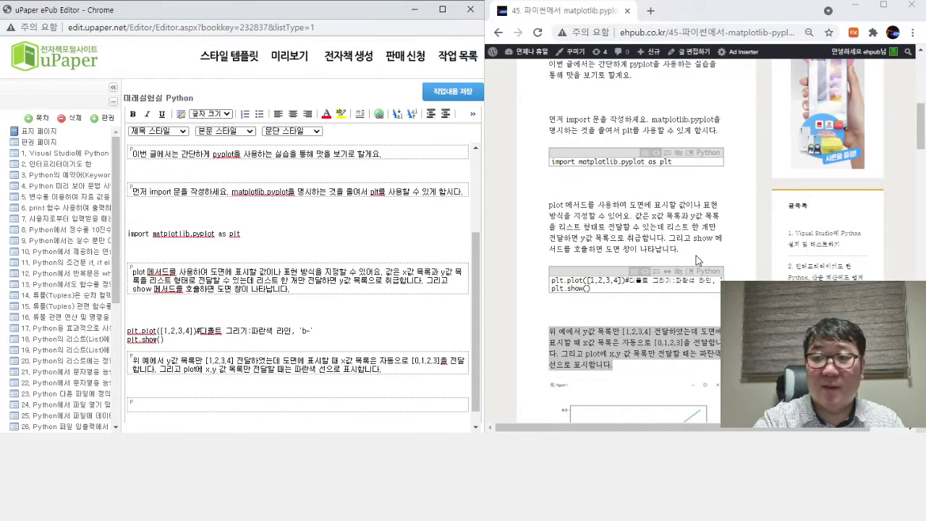
Insert the image file "[그림 1] plot([1,2,3,4]).png" into the blank paragraph below the y-value list explanation.
{"action": "left_click", "coordinate": [914, 166]}
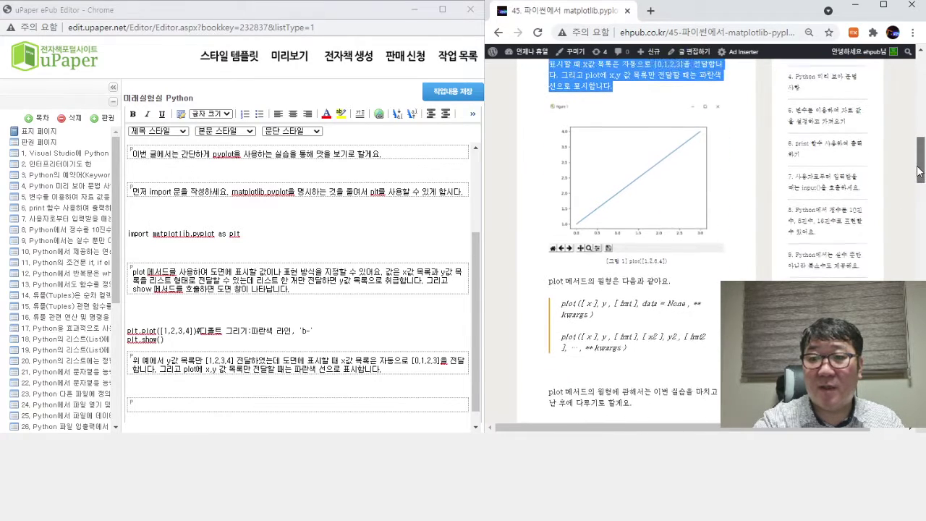
{"action": "scroll", "coordinate": [882, 176], "scroll_direction": "up", "scroll_amount": 1}
{"action": "left_click_drag", "start_coordinate": [473, 311], "coordinate": [473, 329]}
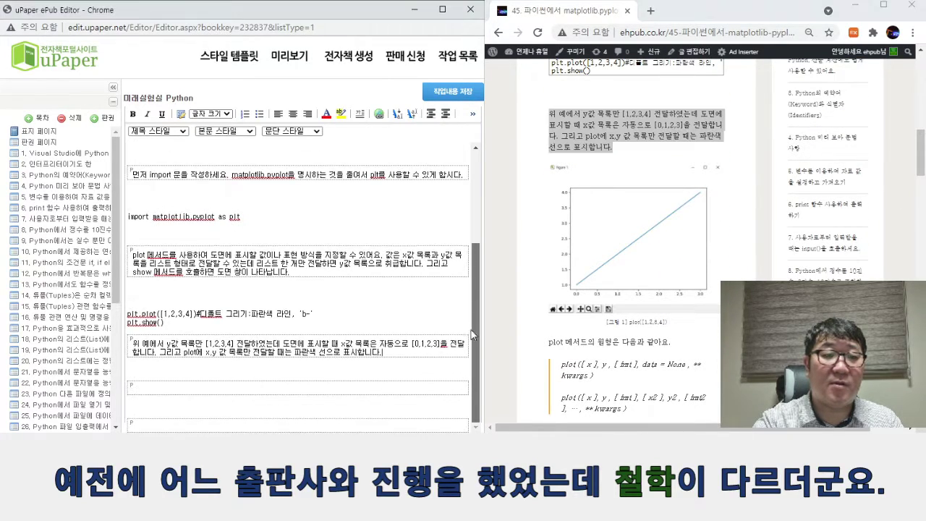
{"action": "left_click", "coordinate": [212, 391]}
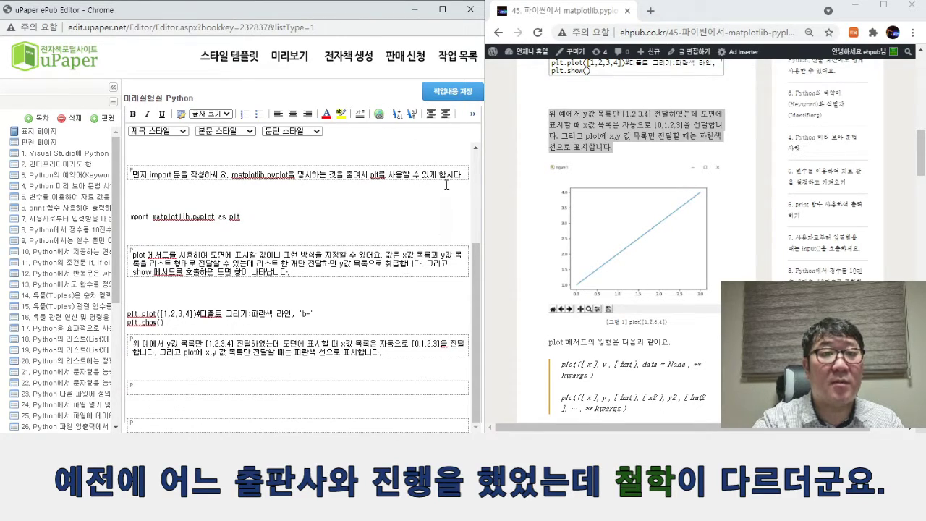
{"action": "left_click", "coordinate": [471, 117]}
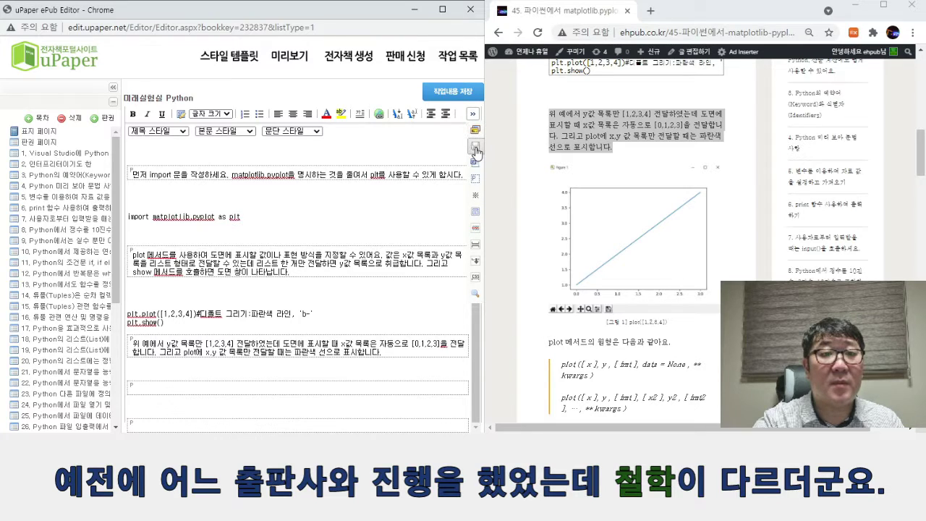
{"action": "left_click", "coordinate": [476, 146]}
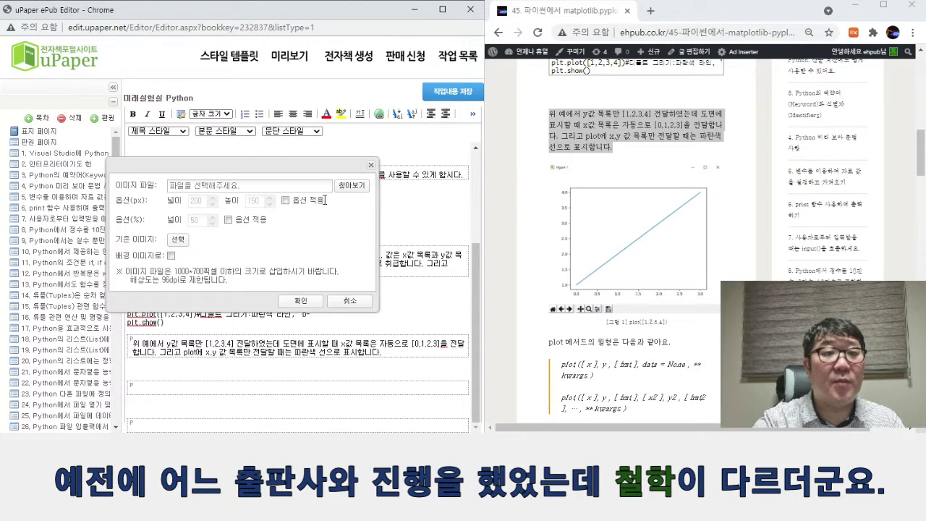
{"action": "left_click", "coordinate": [354, 190]}
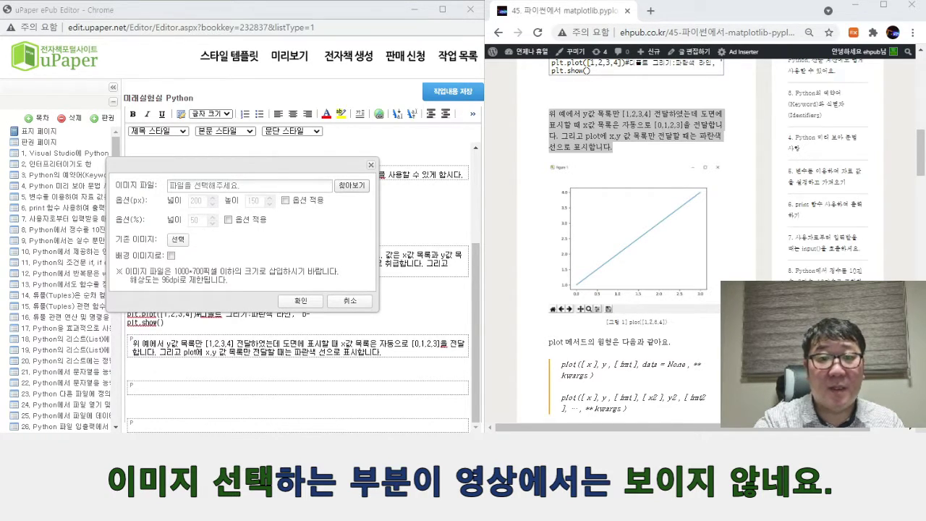
{"action": "key", "text": "Return"}
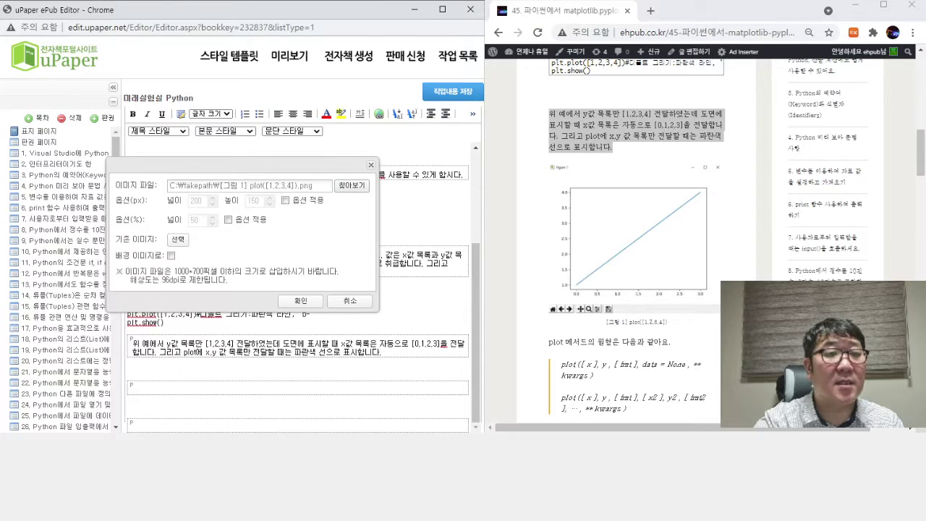
{"action": "left_click", "coordinate": [297, 302]}
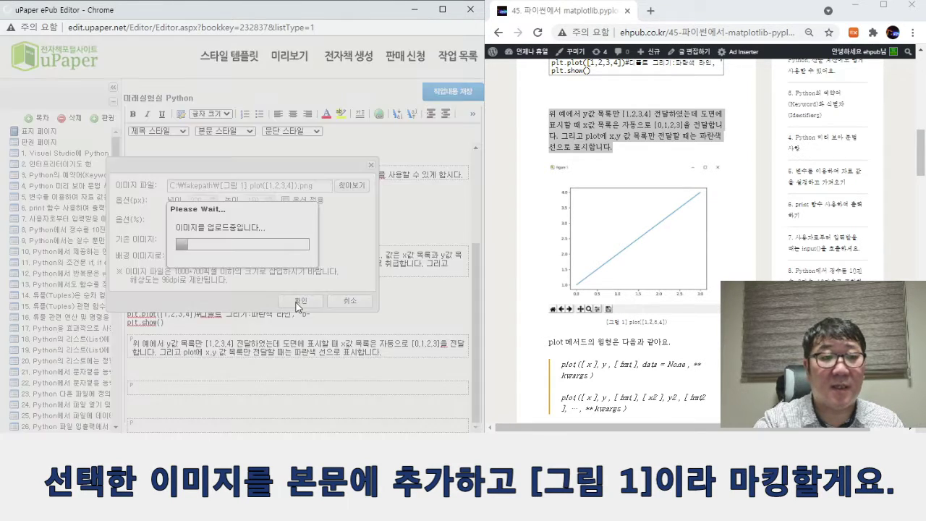
Add the caption "[그림 1]" below the inserted plot image and start a new paragraph under it.
{"action": "scroll", "coordinate": [334, 303], "scroll_direction": "down", "scroll_amount": 5}
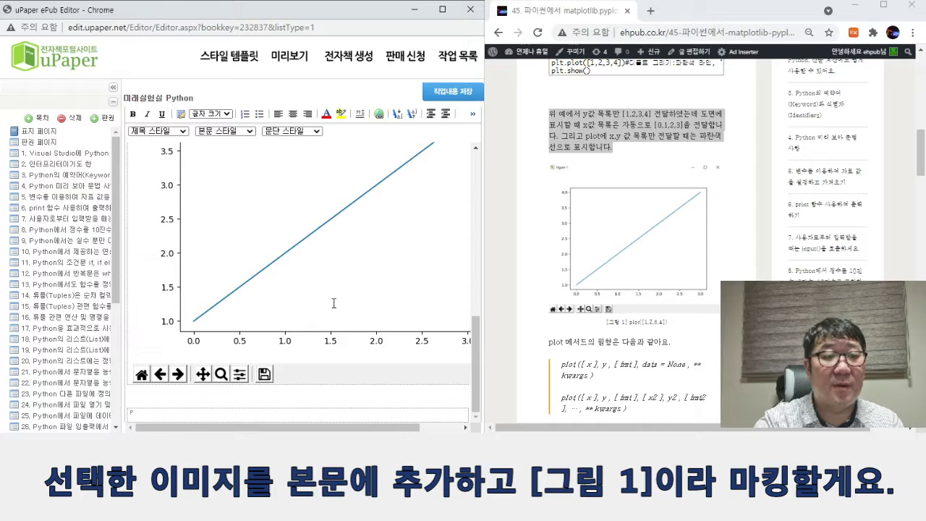
{"action": "scroll", "coordinate": [348, 212], "scroll_direction": "up", "scroll_amount": 4}
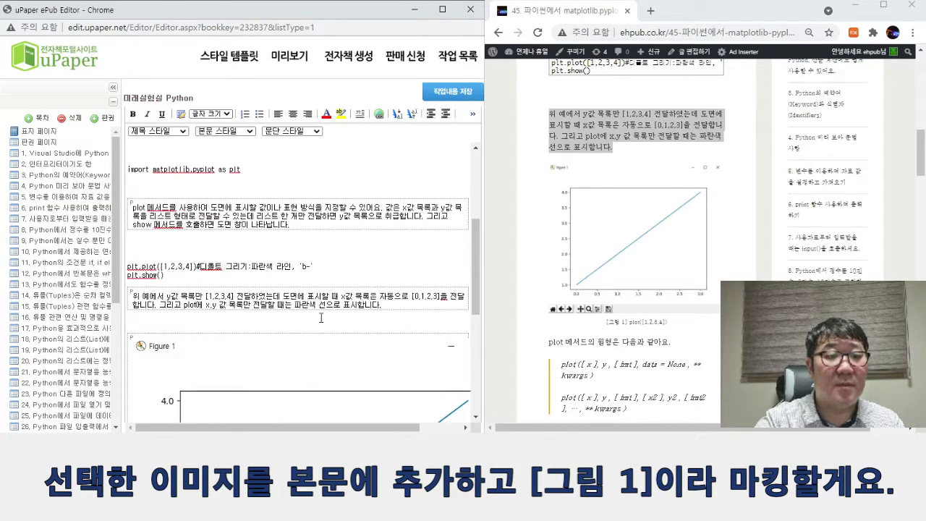
{"action": "scroll", "coordinate": [326, 366], "scroll_direction": "down", "scroll_amount": 5}
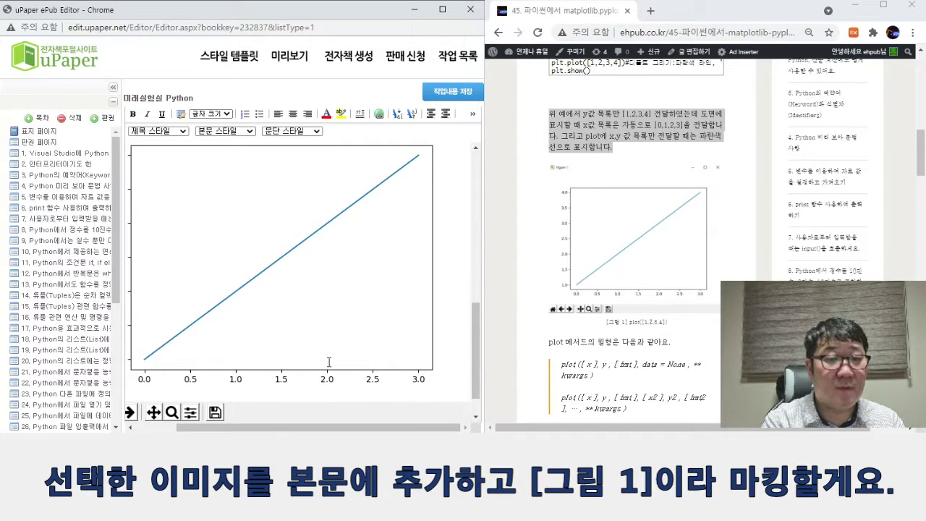
{"action": "type", "text": "그림"}
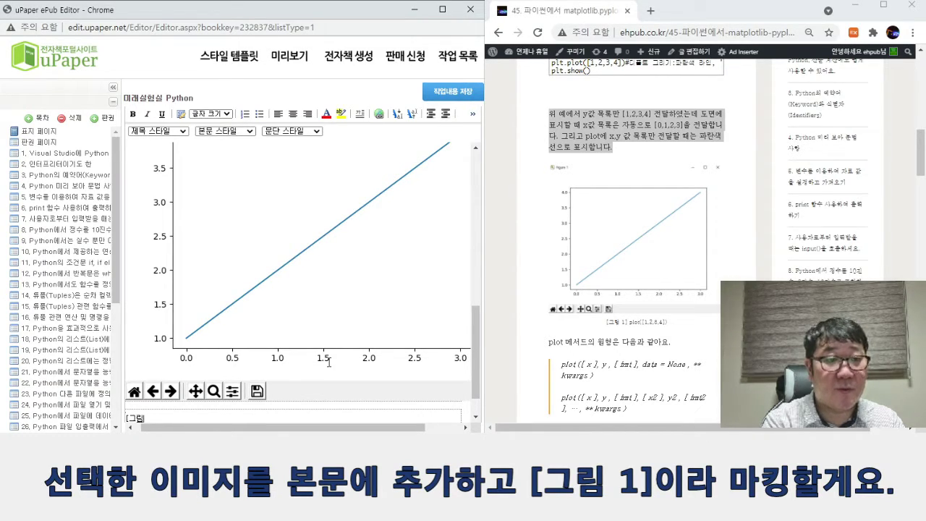
{"action": "key", "text": "Return"}
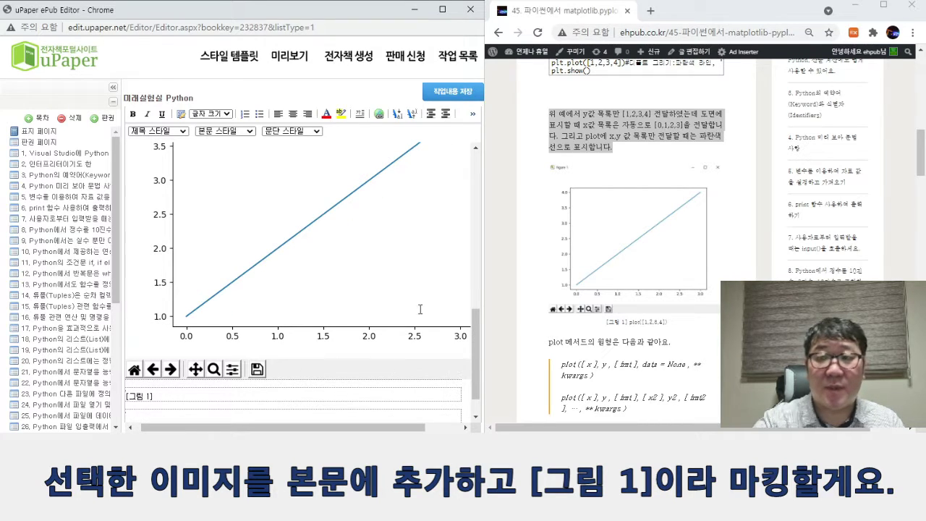
Copy the blog text from "plot 메서드의 원형은 다음과 같아요." through the paragraph on passing x and y lists, and paste it below the [그림 1] caption.
{"action": "left_click_drag", "start_coordinate": [920, 159], "coordinate": [920, 177]}
{"action": "left_click_drag", "start_coordinate": [550, 185], "coordinate": [696, 375]}
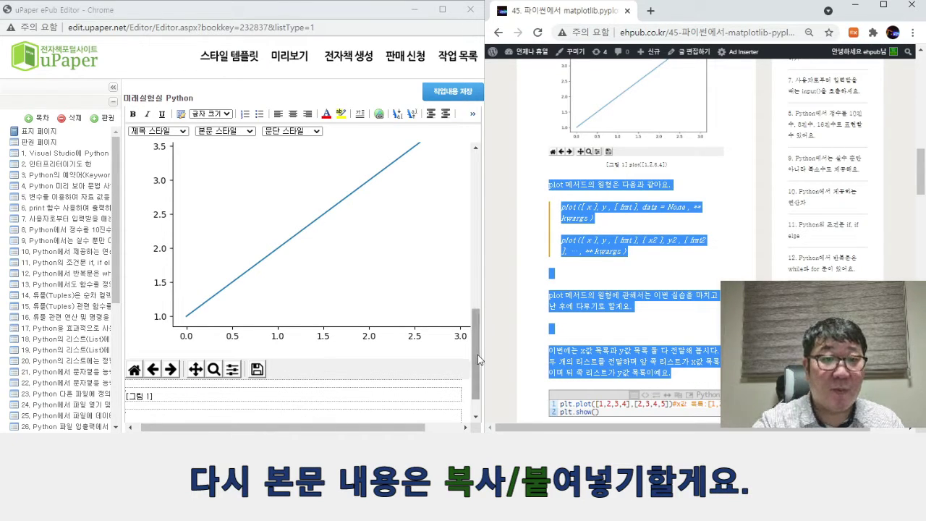
{"action": "left_click_drag", "start_coordinate": [476, 362], "coordinate": [477, 376]}
{"action": "left_click", "coordinate": [315, 380]}
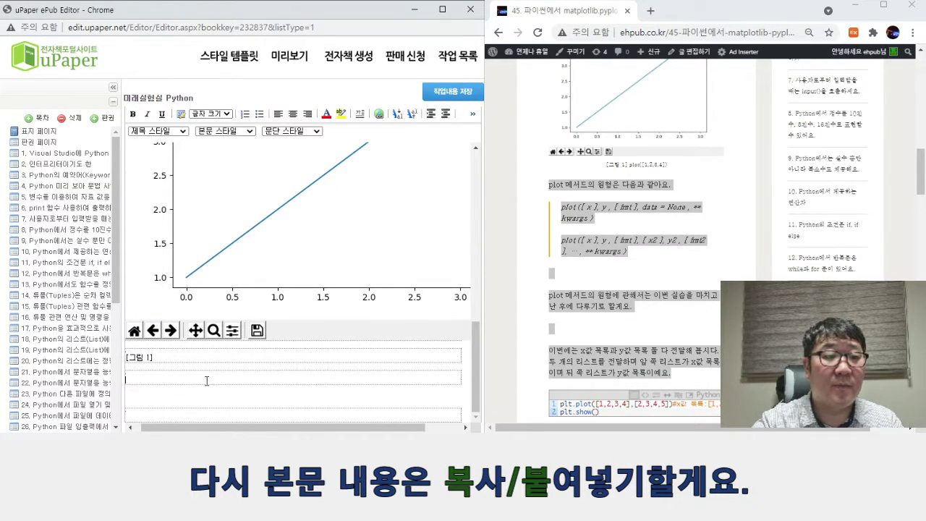
{"action": "key", "text": "ctrl+v"}
{"action": "type", "text": "plot 메서드의 원형은 다음과 같아요. plot ([ x ], y , [ fmt ], data = None , ** kwargs ) plot ([ x ], y , [ fmt ], [ x2 ], y2 , [ fmt2 ], … , ** kwargs ) plot 메서드의 원형에 관해서는 이번 실습을 마치고 난 후에 다루기로 할게요. 이번에는 x값 목록과 y값 목록 둘 다 전달해 봅시다. 두 개의 리스트를 전달하며 앞 쪽 리스트가 x값 목록이며 뒤 쪽 리스트가 y값 목록이에요."}
{"action": "key", "text": "Return"}
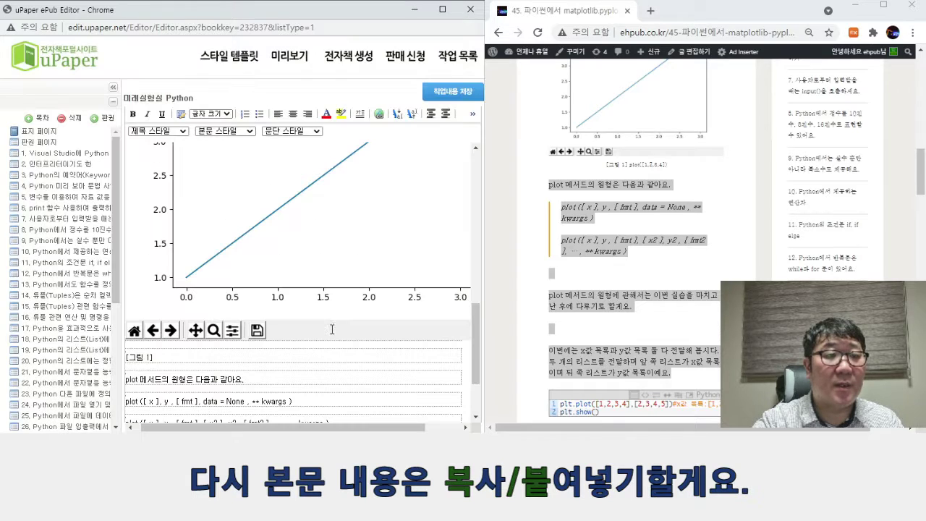
{"action": "left_click_drag", "start_coordinate": [477, 341], "coordinate": [477, 369]}
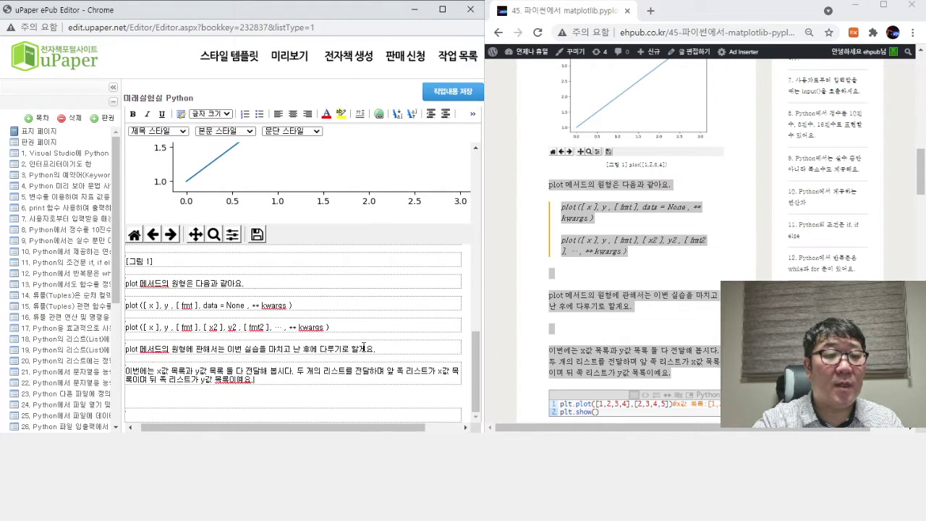
Format the two plot method prototype lines in bold italic.
{"action": "left_click_drag", "start_coordinate": [332, 327], "coordinate": [128, 304]}
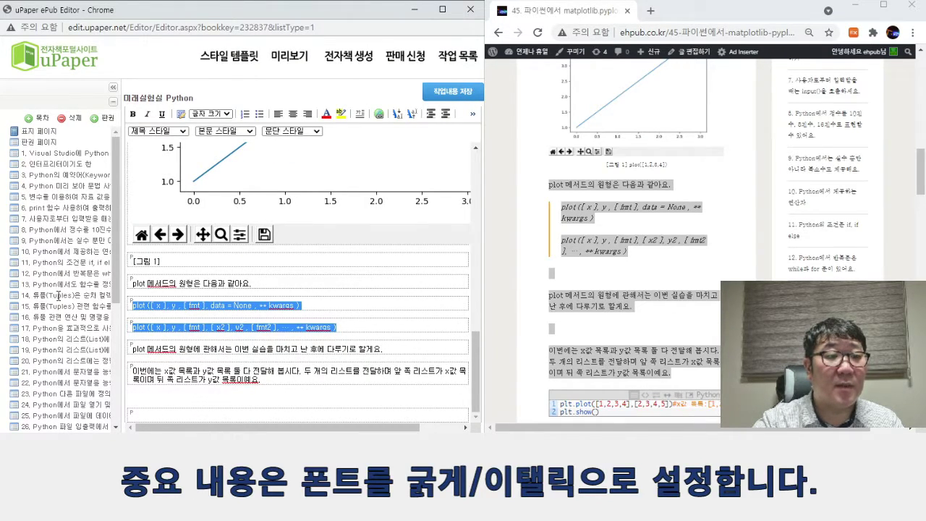
{"action": "left_click", "coordinate": [133, 114]}
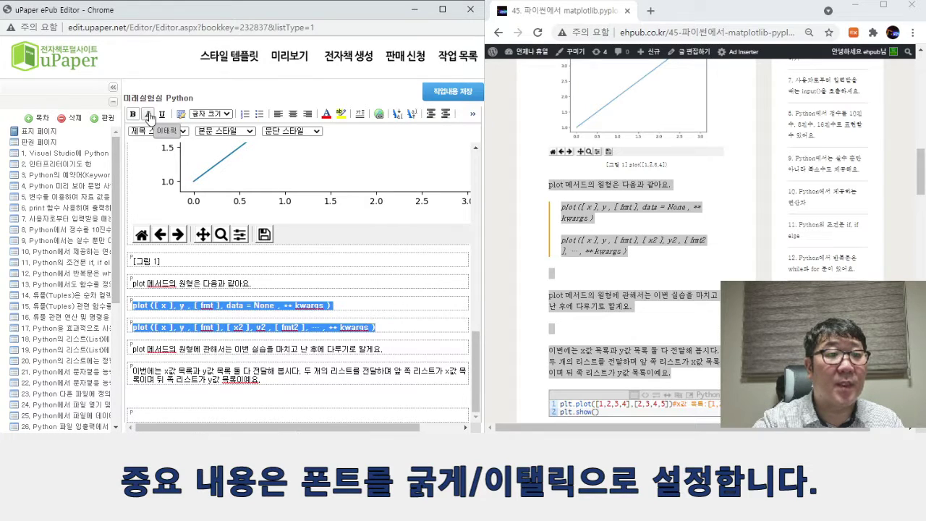
{"action": "left_click", "coordinate": [149, 114]}
{"action": "left_click", "coordinate": [414, 340]}
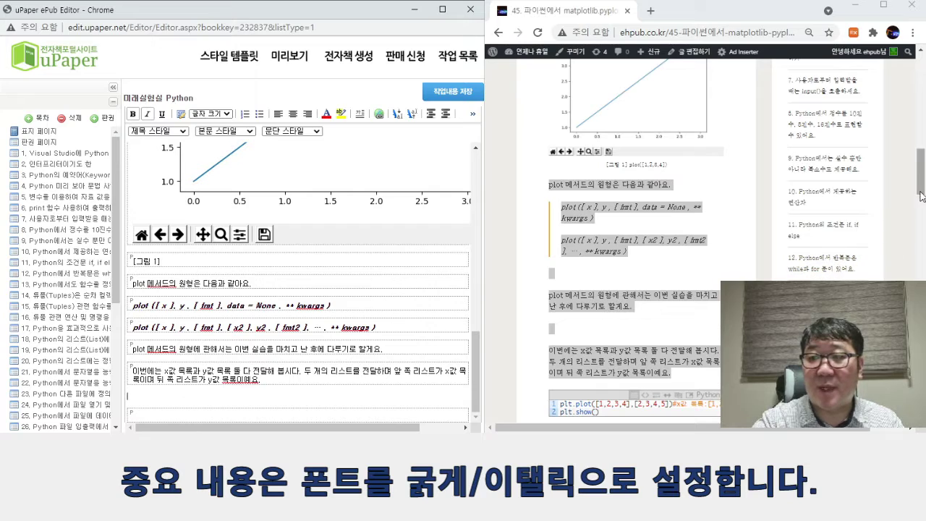
Copy the blog's code example that plots both x and y lists, and add blank paragraphs below the pasted x/y list explanation.
{"action": "left_click_drag", "start_coordinate": [922, 185], "coordinate": [921, 214]}
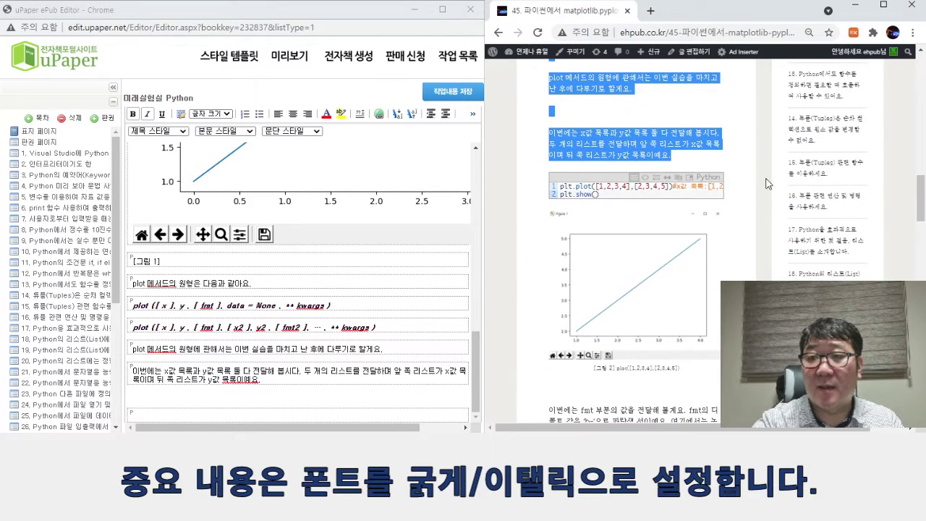
{"action": "left_click", "coordinate": [674, 181]}
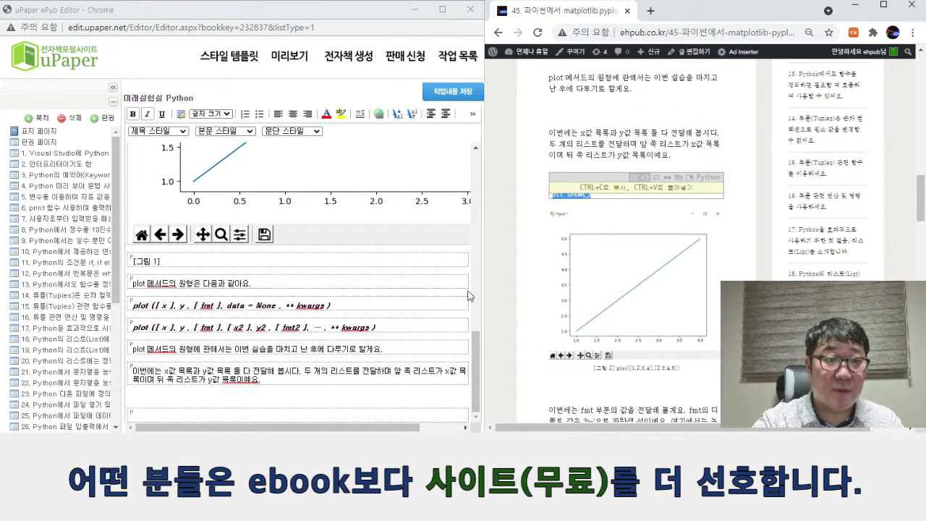
{"action": "left_click", "coordinate": [277, 416]}
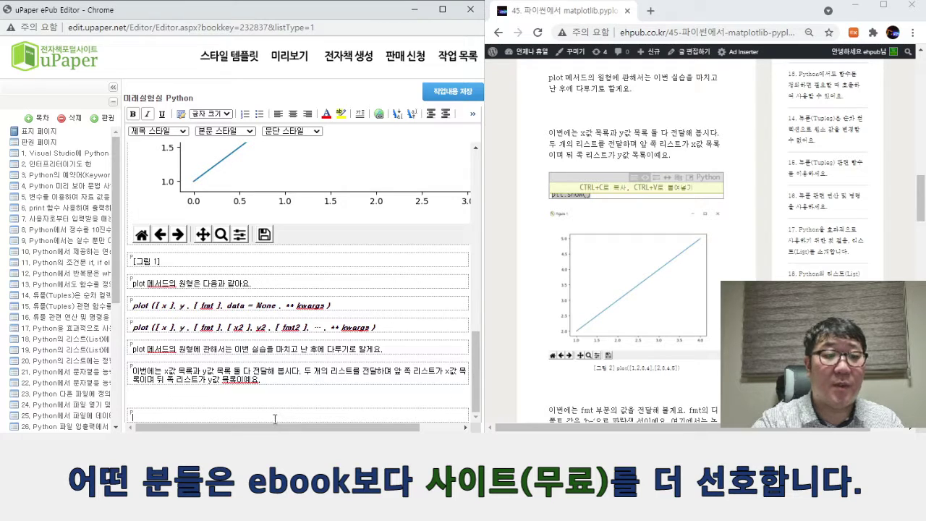
{"action": "key", "text": "Return"}
{"action": "key", "text": "Return"}
{"action": "key", "text": "Return"}
{"action": "key", "text": "Up"}
{"action": "key", "text": "Up"}
{"action": "key", "text": "Up"}
{"action": "key", "text": "Up"}
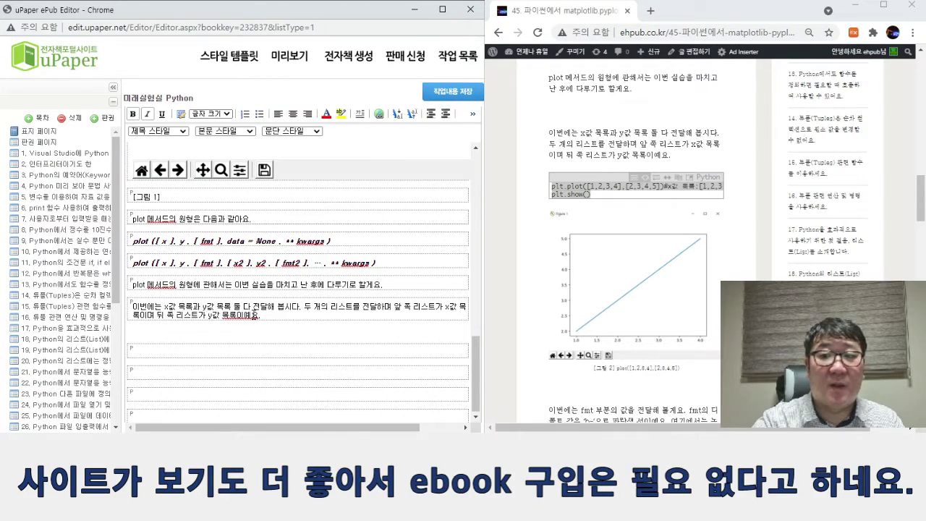
In the HTML source, add a <code> block with "plt.plot([1,2,3,4],[2,3,4,5])#x값 목록:[1,2,3,4], y값 목록: [2,3,4,5]" and "plt.show()" below the x/y list explanation, and return to formatted view.
{"action": "left_click", "coordinate": [181, 114]}
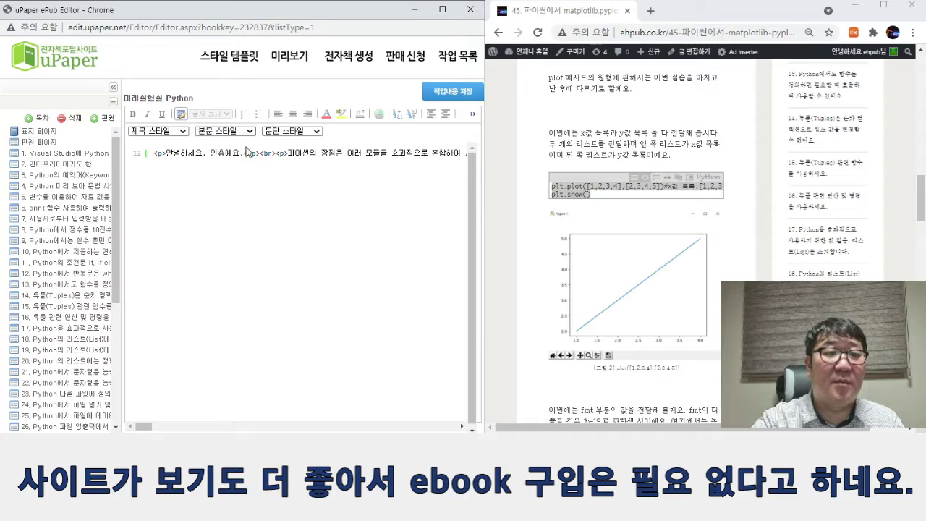
{"action": "left_click", "coordinate": [290, 211]}
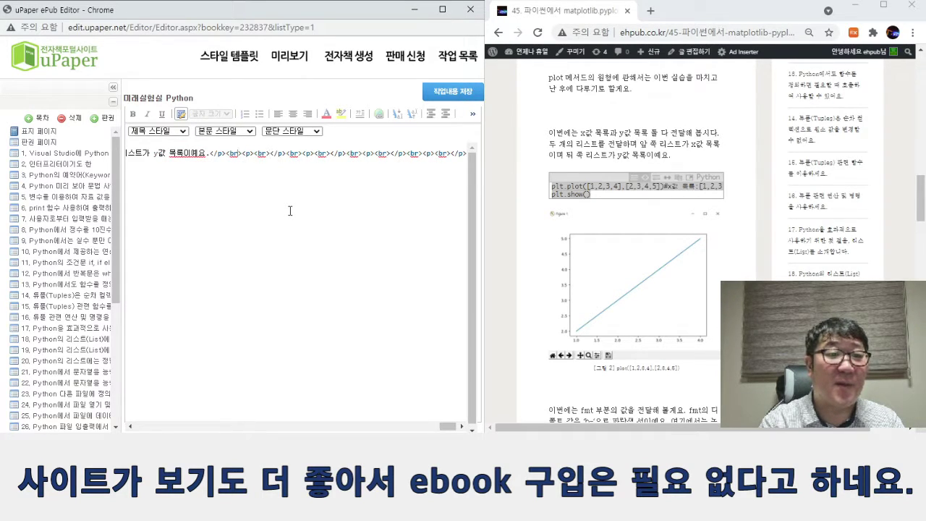
{"action": "key", "text": "Return"}
{"action": "type", "text": "<"}
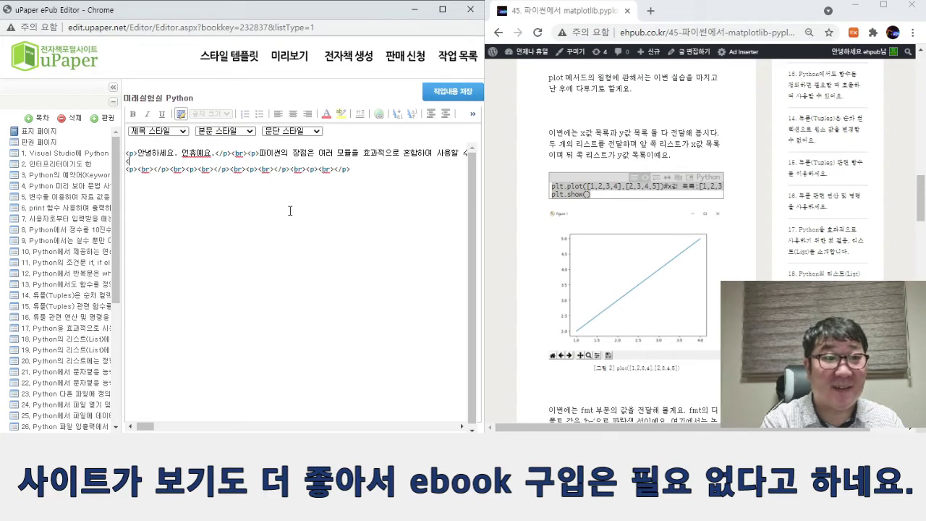
{"action": "type", "text": "cede>"}
{"action": "key", "text": "Return"}
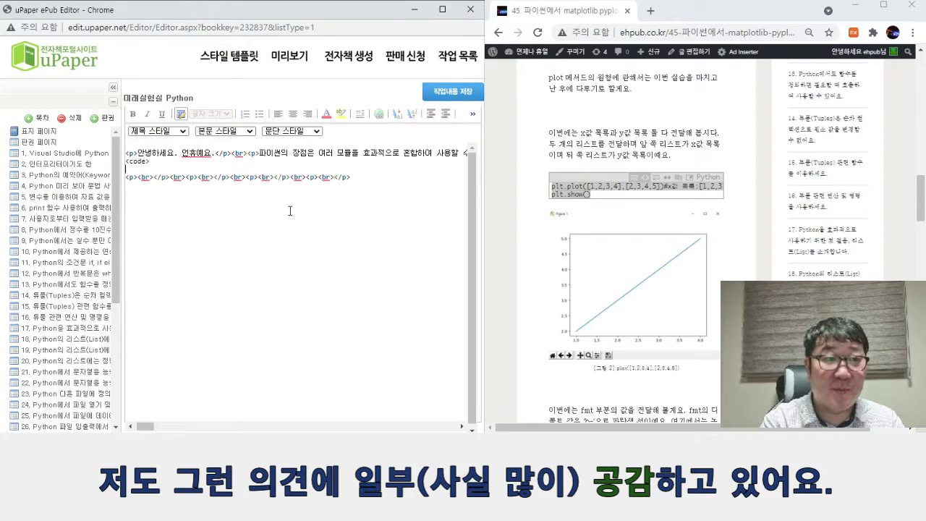
{"action": "type", "text": "plt.plot([1,2,3,4],[2,3,4,5])#x값 목록:[1,2,3,4], y값 목록: [2,3,4,5] plt.show()"}
{"action": "key", "text": "Return"}
{"action": "type", "text": "</code"}
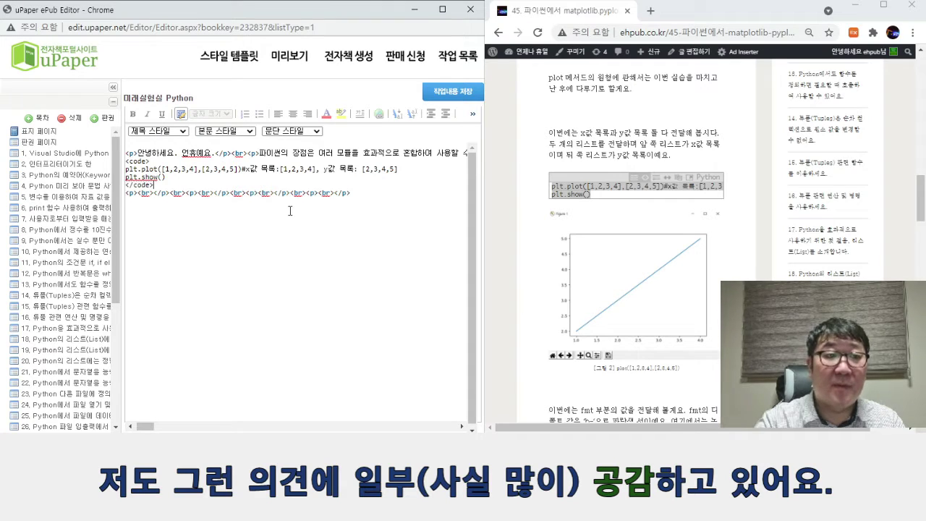
{"action": "type", "text": ">"}
{"action": "left_click", "coordinate": [181, 116]}
{"action": "left_click", "coordinate": [180, 116]}
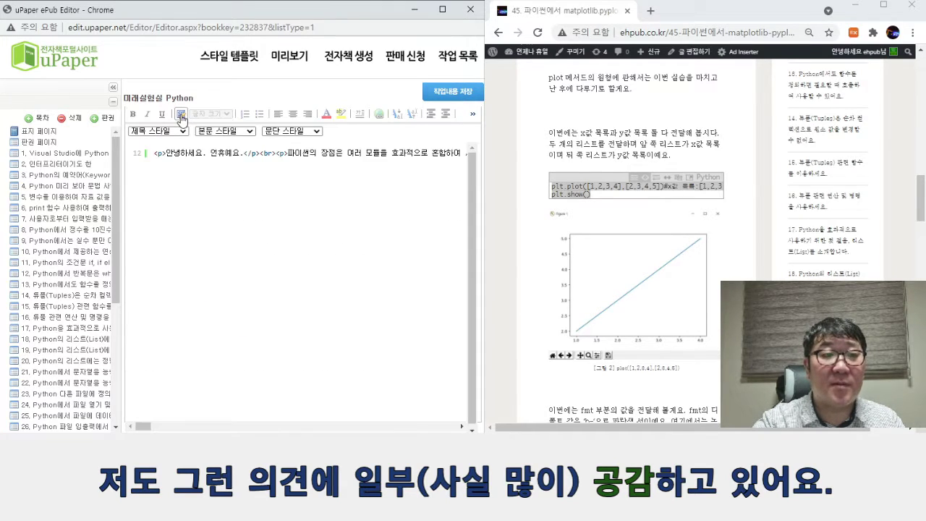
{"action": "left_click", "coordinate": [181, 115]}
{"action": "scroll", "coordinate": [329, 215], "scroll_direction": "down", "scroll_amount": 3}
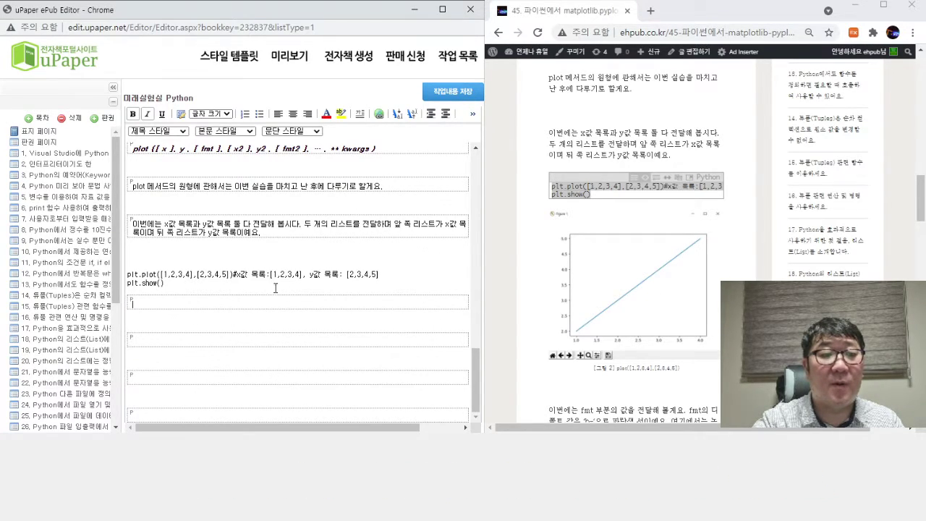
Insert the "[그림 2] plot([1,2,3,4],[2,3,4,5])" image into the blank paragraph directly below the new code block.
{"action": "left_click", "coordinate": [473, 113]}
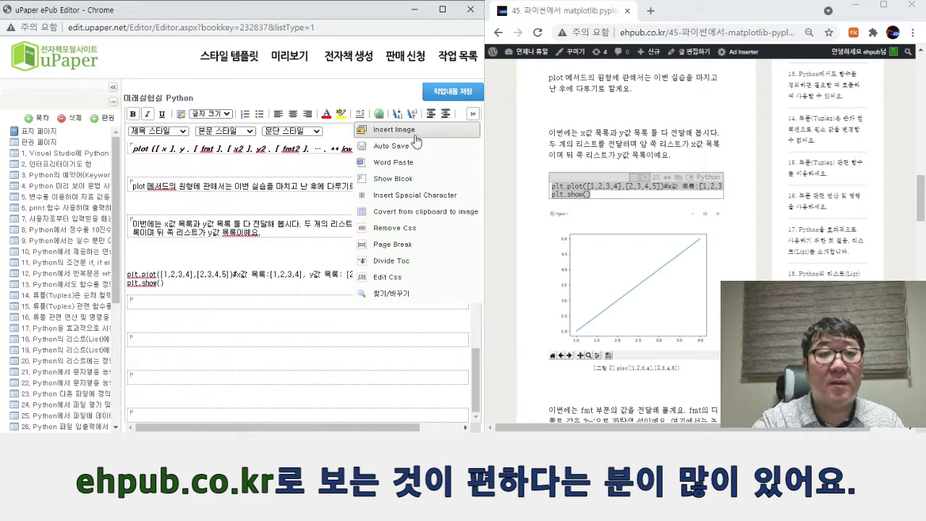
{"action": "left_click", "coordinate": [395, 130]}
{"action": "left_click", "coordinate": [353, 186]}
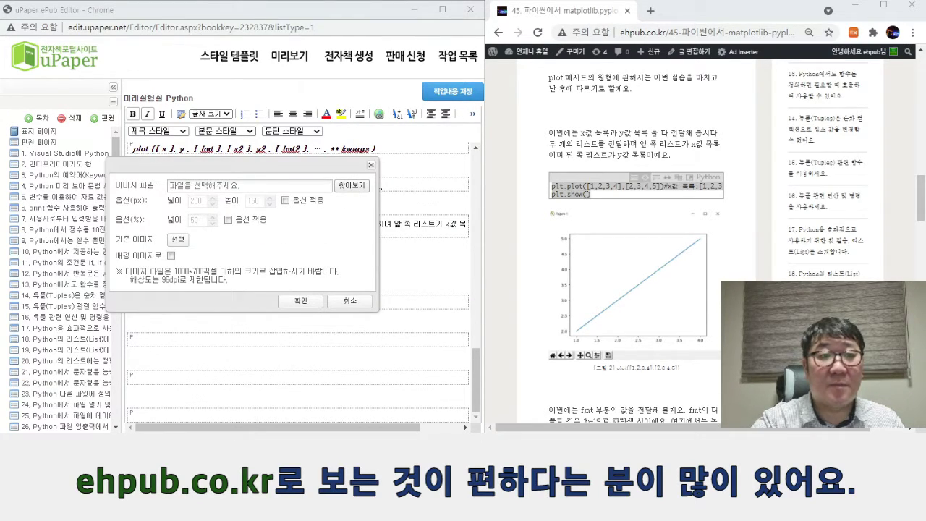
{"action": "key", "text": "Return"}
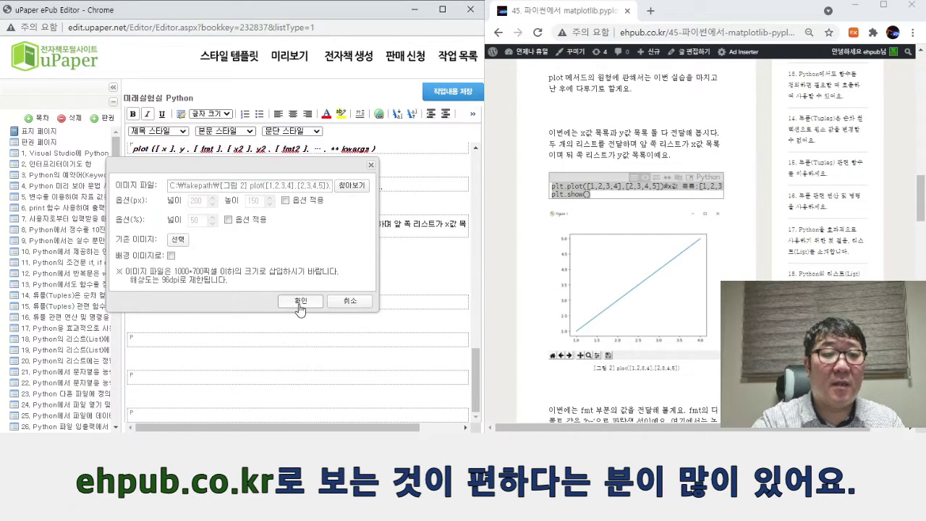
{"action": "left_click", "coordinate": [300, 301]}
{"action": "scroll", "coordinate": [333, 324], "scroll_direction": "down", "scroll_amount": 5}
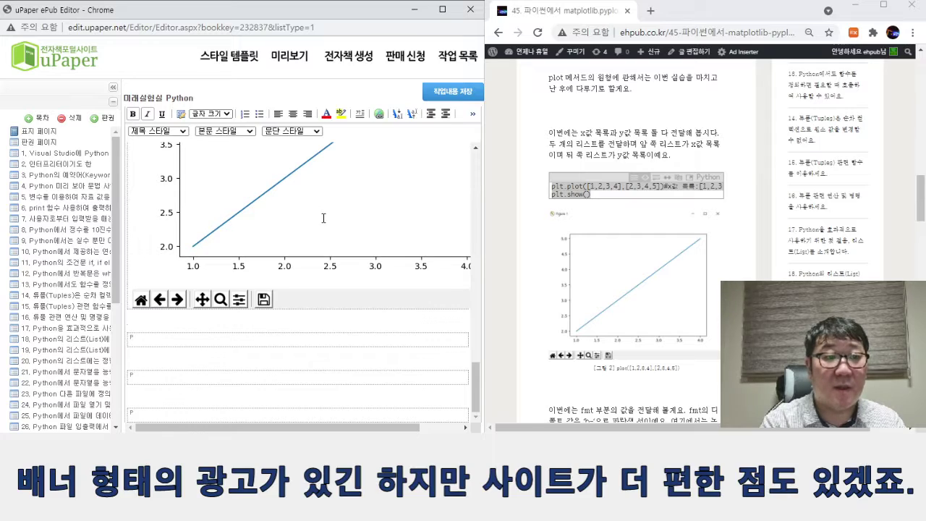
Caption the inserted x/y list plot image with "[그림 2]" on the line directly below it.
{"action": "type", "text": "mfl"}
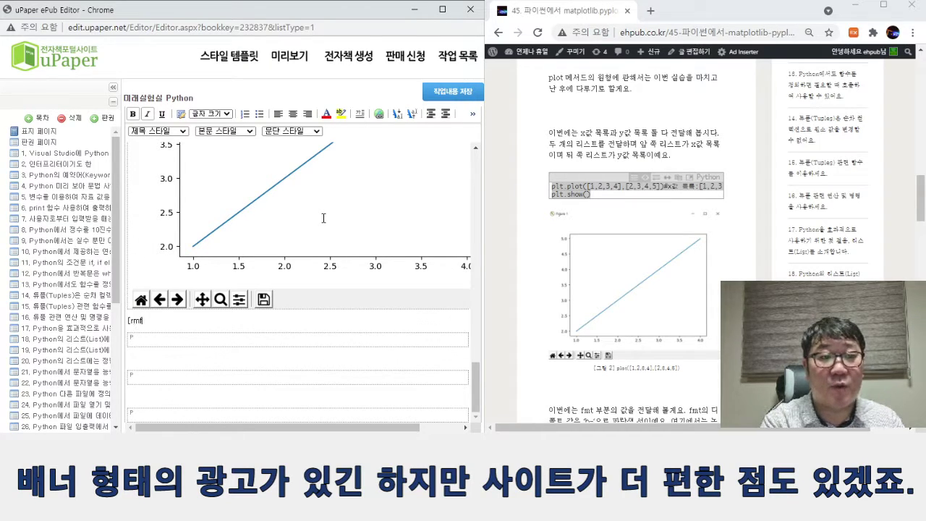
{"action": "type", "text": "그림 2"}
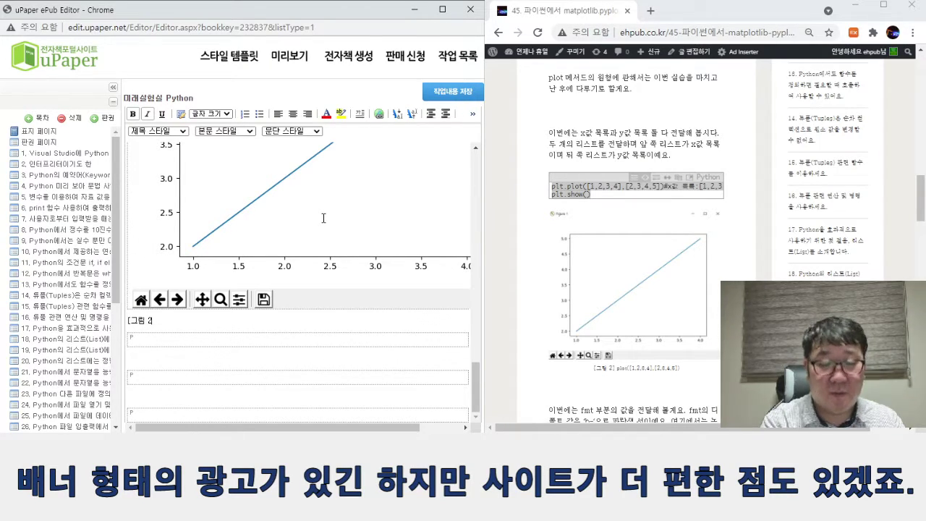
{"action": "type", "text": "]"}
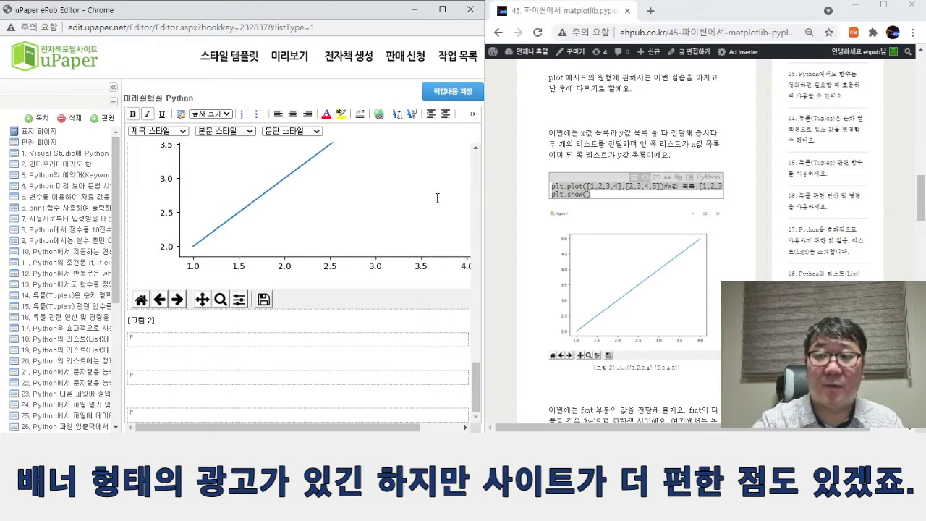
Copy the blog's explanation of the fmt value and paste it with line breaks into the blank paragraph below the "[그림 2]" caption.
{"action": "left_click_drag", "start_coordinate": [921, 185], "coordinate": [921, 217]}
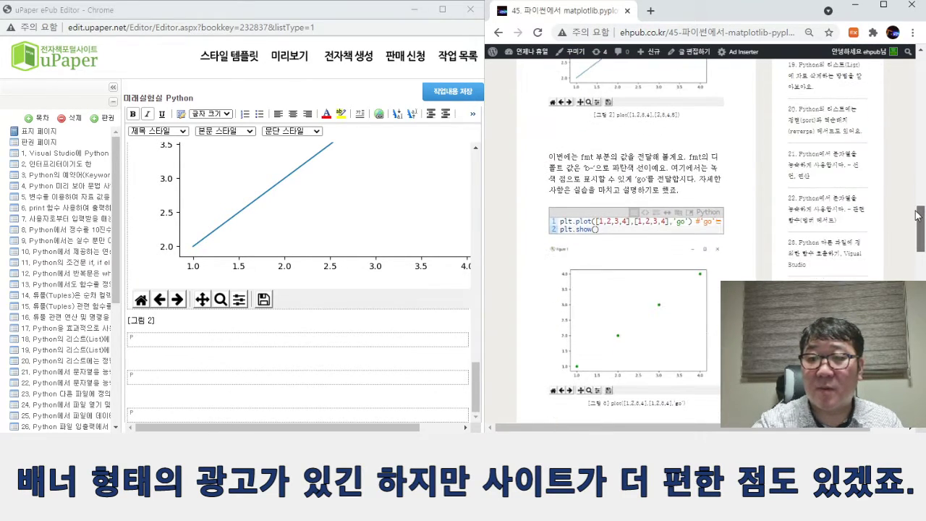
{"action": "left_click_drag", "start_coordinate": [693, 194], "coordinate": [540, 168]}
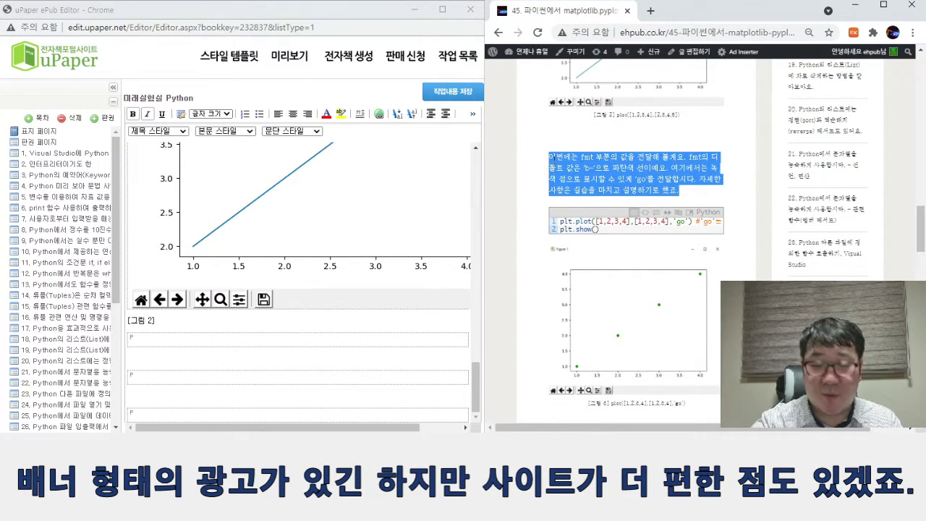
{"action": "left_click", "coordinate": [191, 343]}
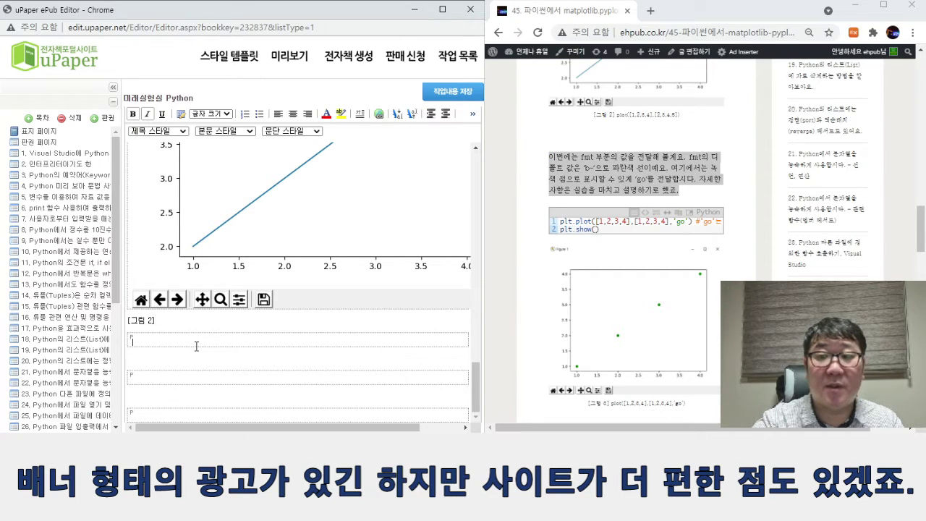
{"action": "key", "text": "ctrl+v"}
{"action": "type", "text": "이번에는 fmt 부분의 값을 전달해 볼게요. fmt의 디폴트 값은 ‘b-’으로 파란색 선이에요. 여기에서는 녹색 점으로 표시할 수 있게 ‘go’를 전달합시다. 자세한 사항은 실습을 마치고 설명하기로 했죠."}
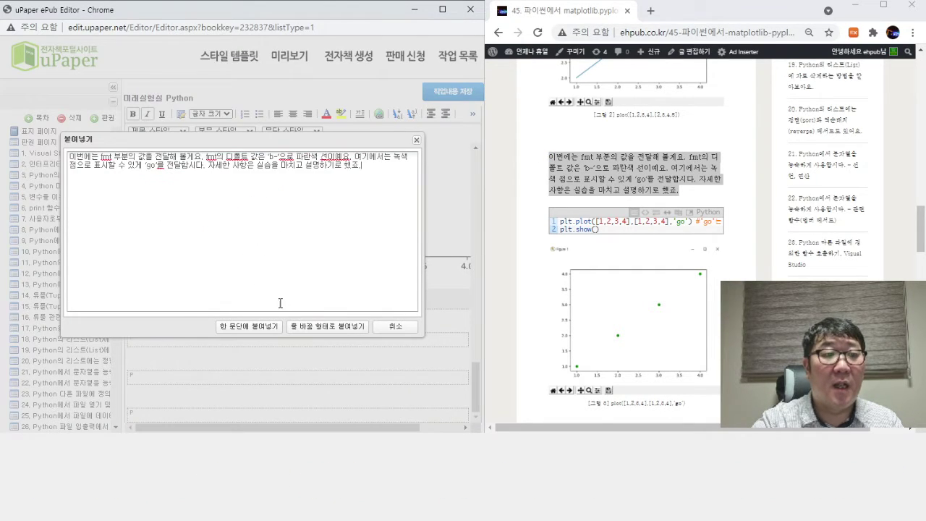
{"action": "left_click", "coordinate": [323, 330]}
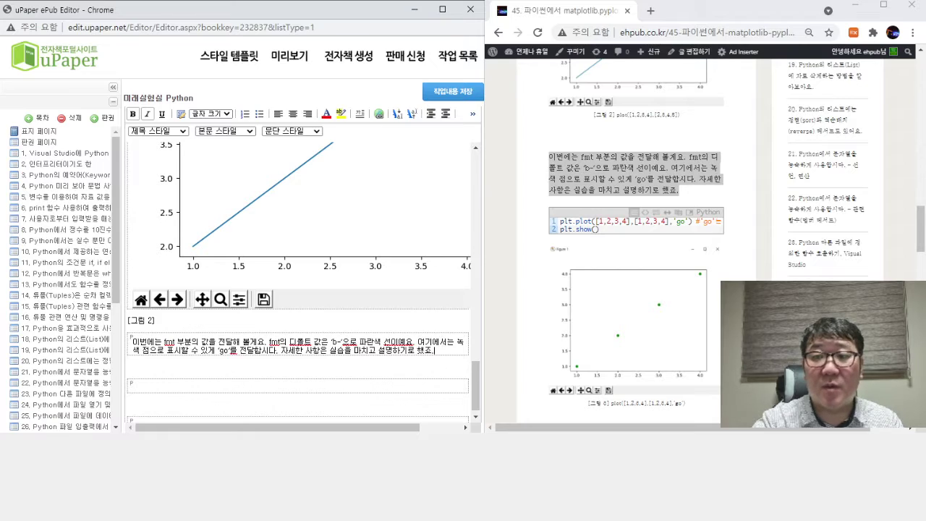
Copy the blog's 'go' example and add it in the HTML source as a <code> block below the fmt explanation, then return to formatted view.
{"action": "left_click", "coordinate": [680, 215]}
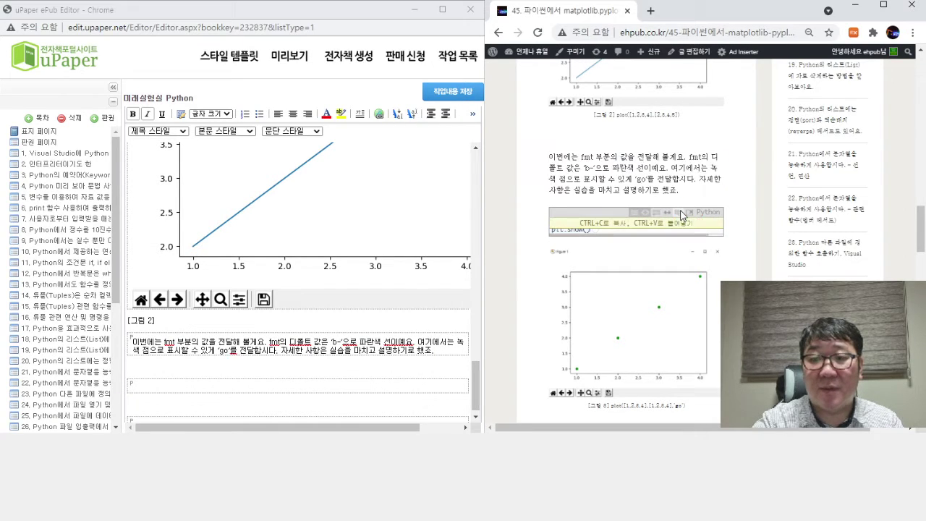
{"action": "left_click", "coordinate": [356, 382]}
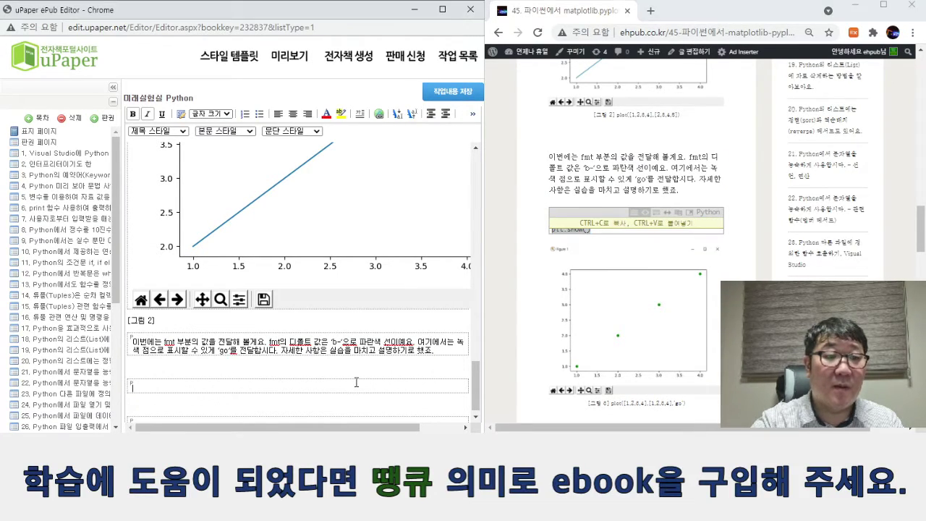
{"action": "left_click", "coordinate": [181, 114]}
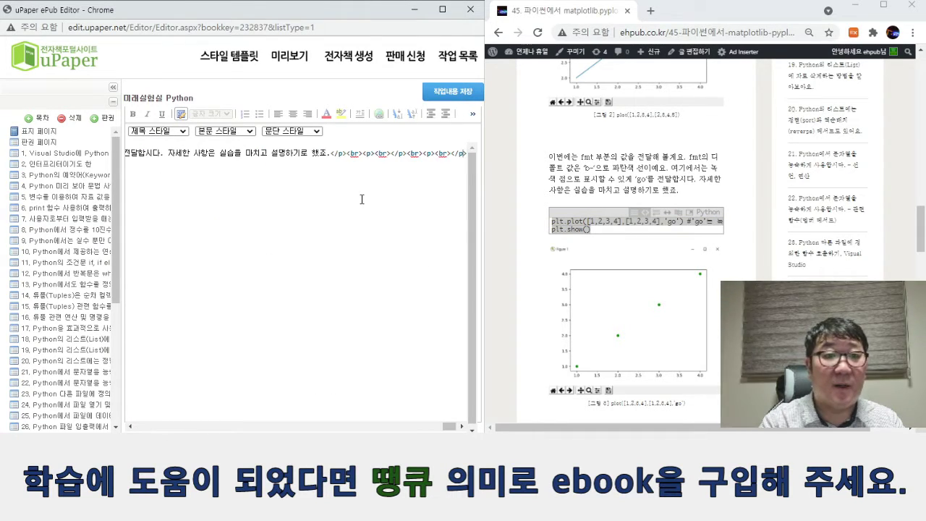
{"action": "key", "text": "Return"}
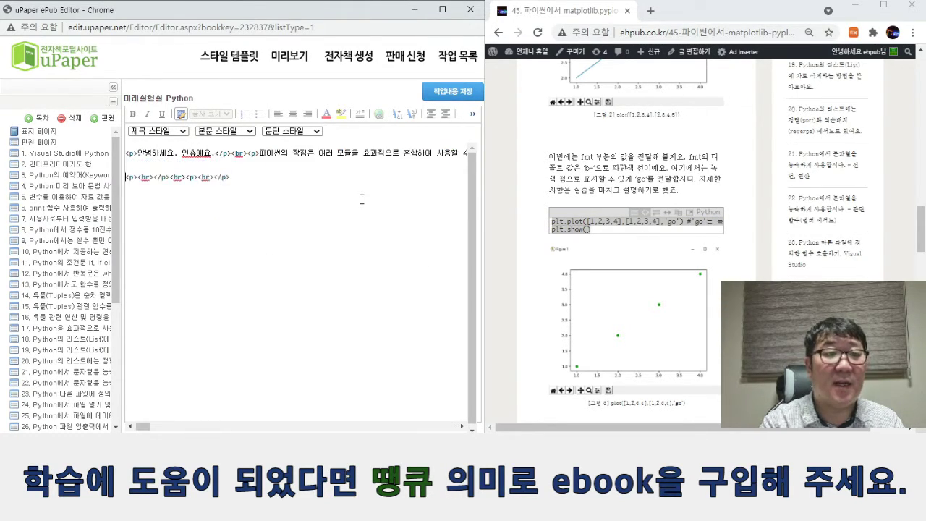
{"action": "type", "text": "<cod"}
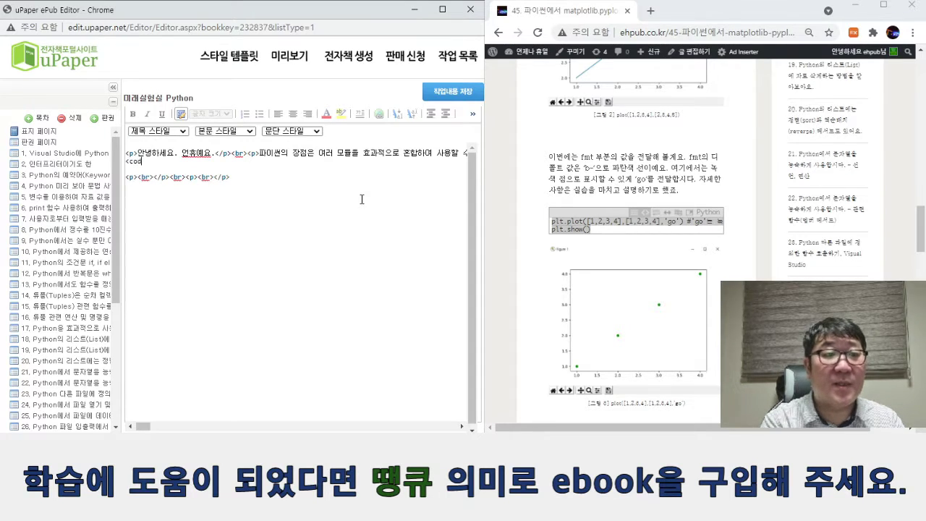
{"action": "type", "text": "e>"}
{"action": "key", "text": "Return"}
{"action": "type", "text": "plt.plot([1,2,3,4],[1,2,3,4],'go') #'go'는 녹색 점 plt.show()"}
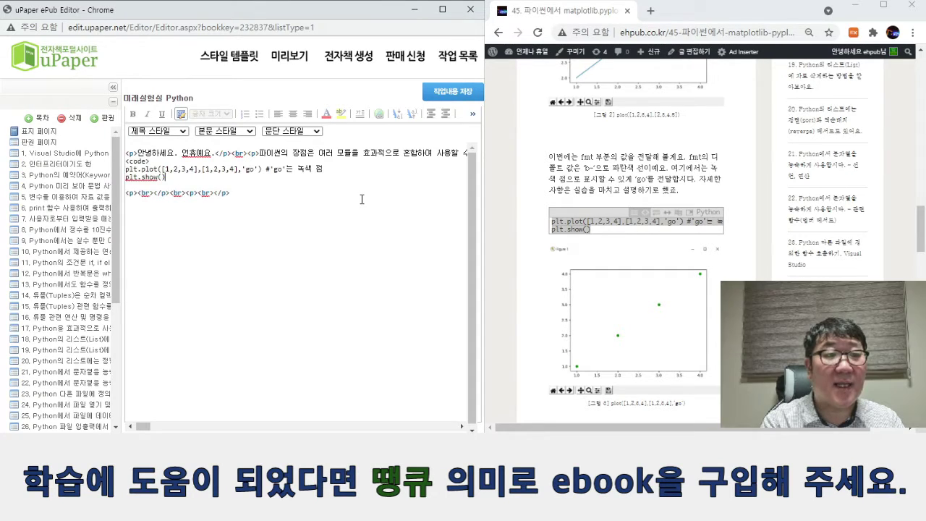
{"action": "key", "text": "Return"}
{"action": "type", "text": "</code>"}
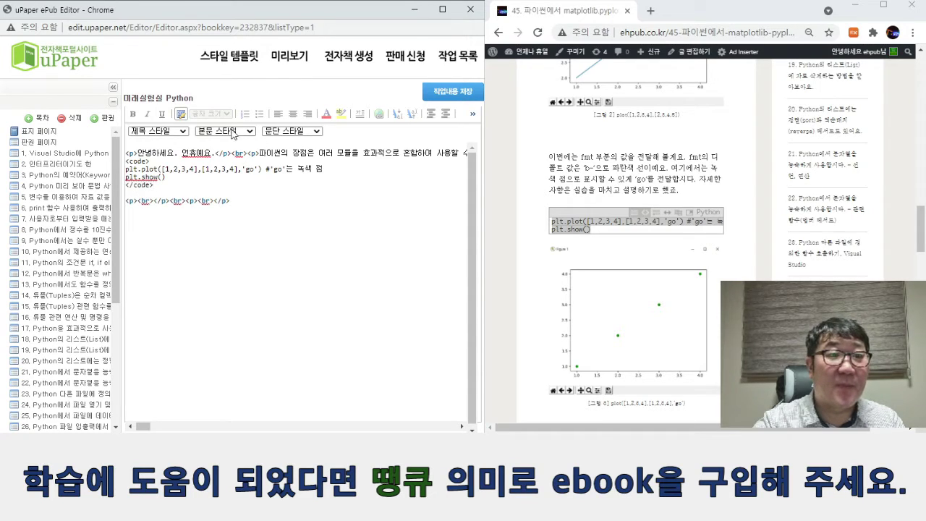
{"action": "left_click", "coordinate": [180, 113]}
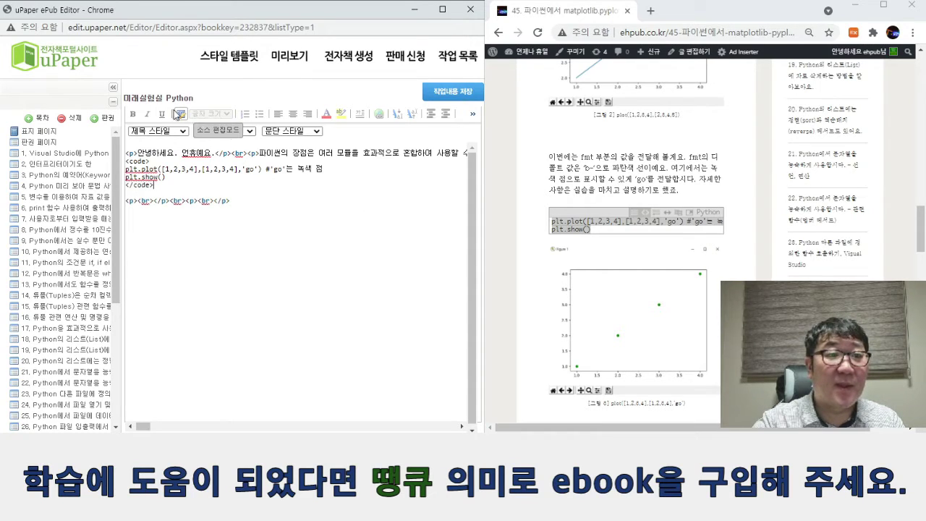
Through the HTML source, put "plt.show()" on its own line in the 'go' code block and return to formatted view.
{"action": "scroll", "coordinate": [267, 320], "scroll_direction": "down", "scroll_amount": 2}
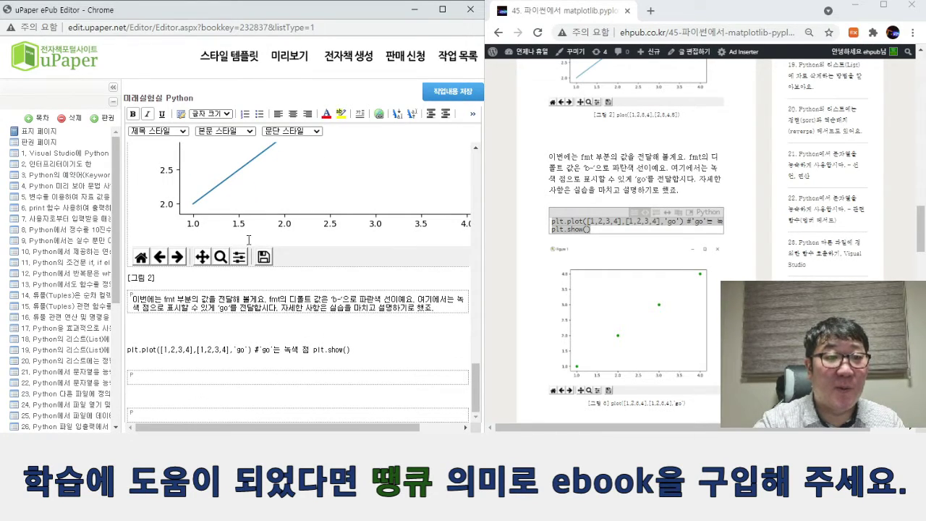
{"action": "left_click", "coordinate": [181, 114]}
{"action": "left_click", "coordinate": [180, 114]}
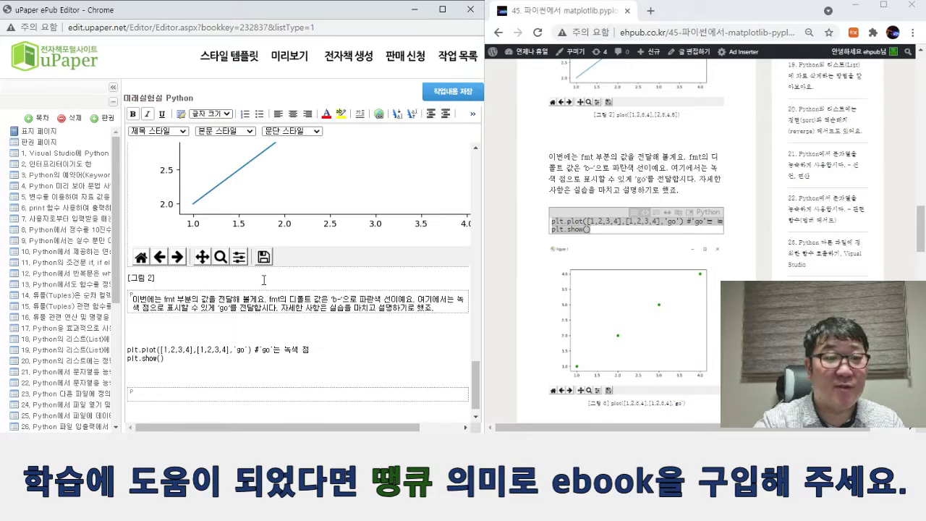
Add a blank paragraph below the 'go' code block and insert the green-dot plot image there.
{"action": "left_click", "coordinate": [260, 384]}
{"action": "key", "text": "Return"}
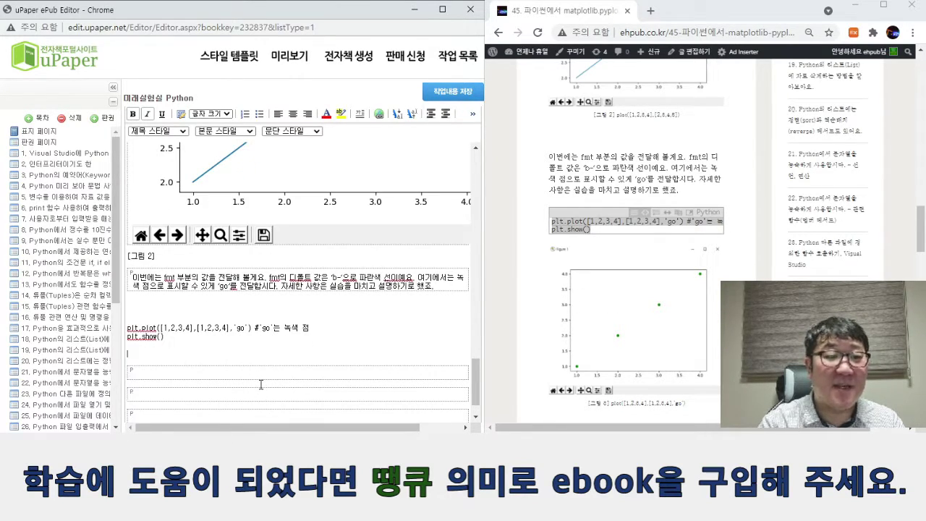
{"action": "left_click", "coordinate": [472, 113]}
{"action": "left_click", "coordinate": [411, 129]}
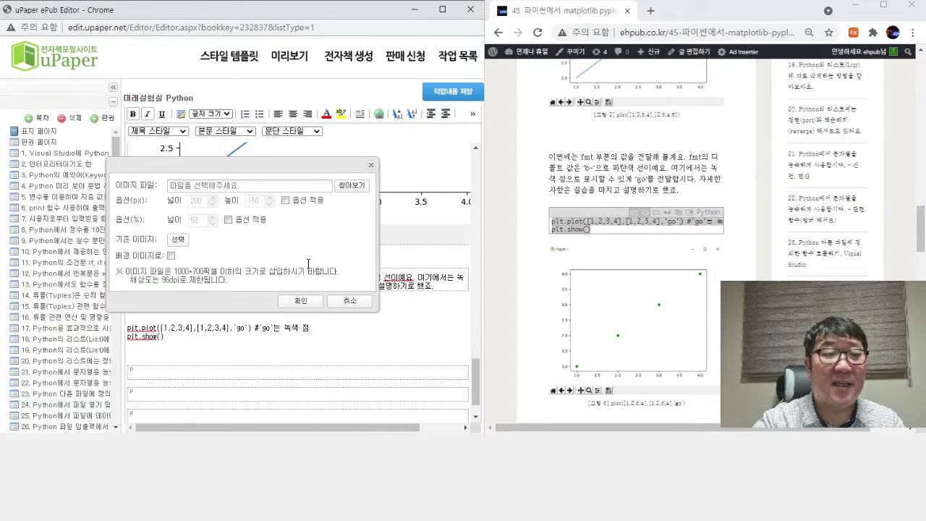
{"action": "left_click", "coordinate": [352, 186]}
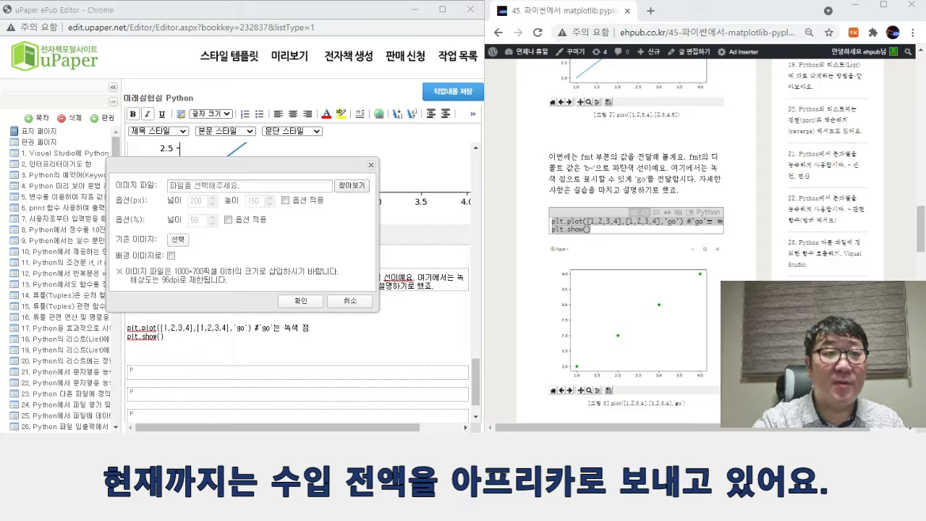
{"action": "key", "text": "Return"}
{"action": "left_click", "coordinate": [301, 301]}
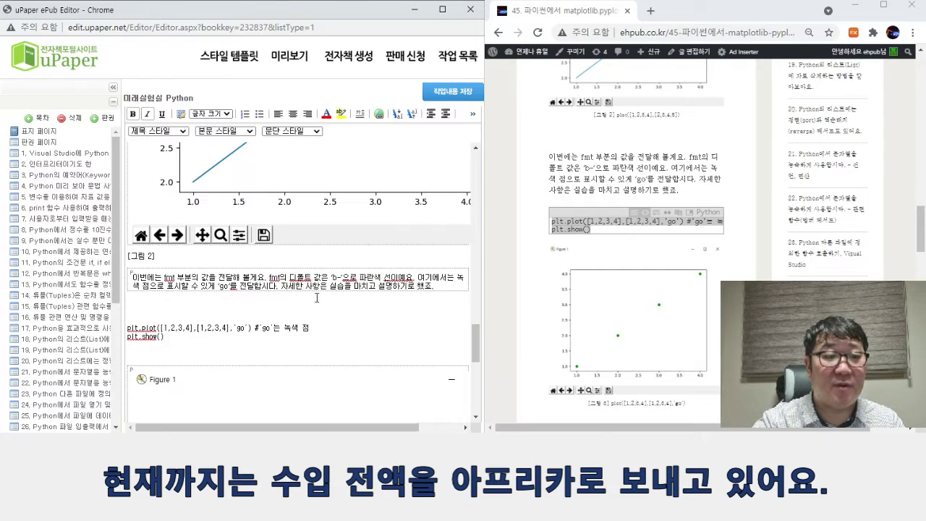
Caption the green-dot plot image with "[그림 3]" in the paragraph below it and add a blank paragraph.
{"action": "scroll", "coordinate": [318, 290], "scroll_direction": "down", "scroll_amount": 5}
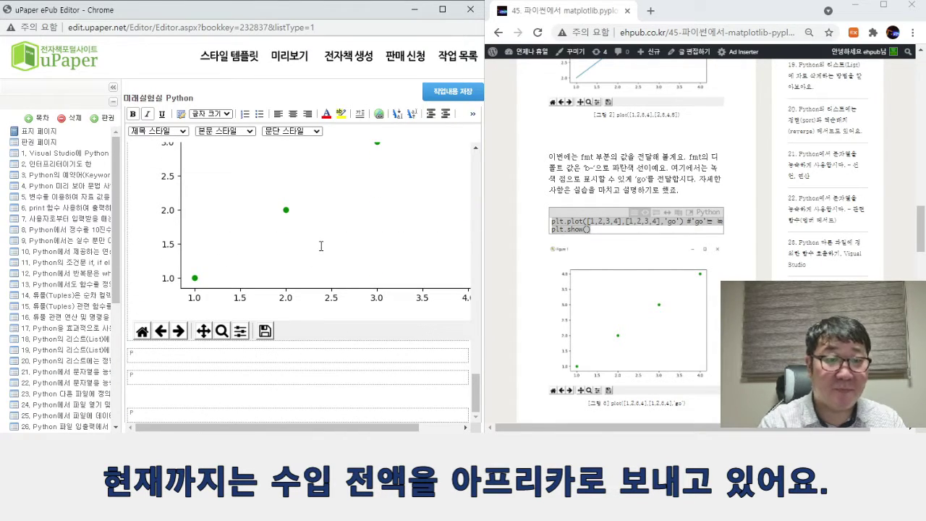
{"action": "key", "text": "Down"}
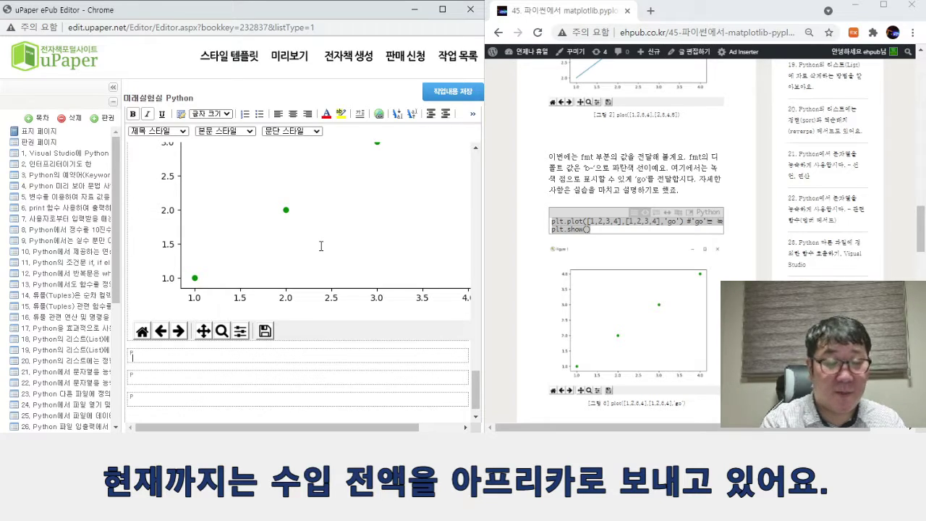
{"action": "type", "text": "[그림 3"}
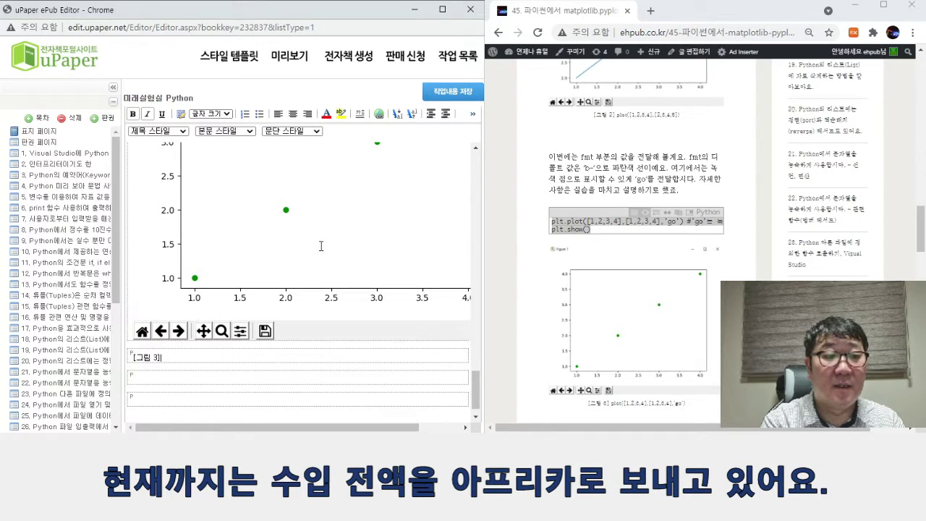
{"action": "key", "text": "Return"}
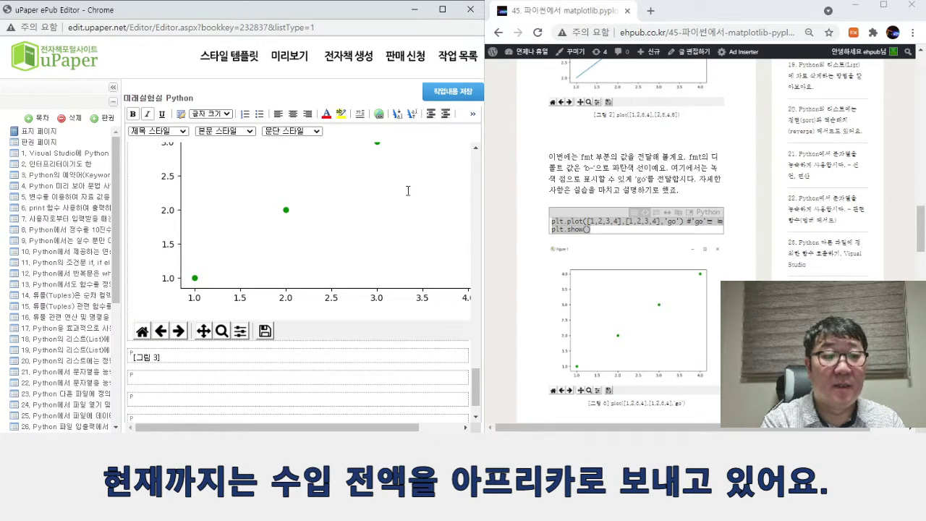
Copy the blog's explanation of passing several data sets and paste it with line breaks below the "[그림 3]" caption.
{"action": "scroll", "coordinate": [921, 224], "scroll_direction": "down", "scroll_amount": 3}
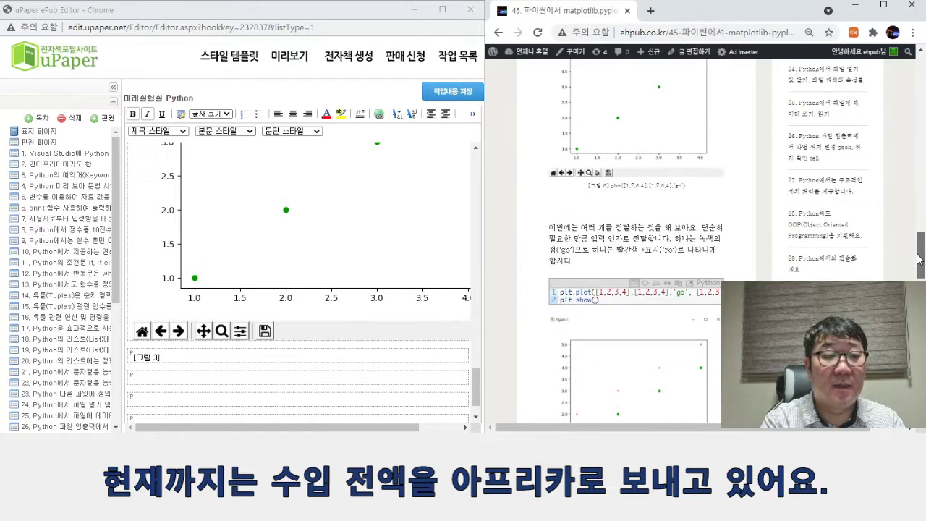
{"action": "left_click_drag", "start_coordinate": [581, 259], "coordinate": [549, 230]}
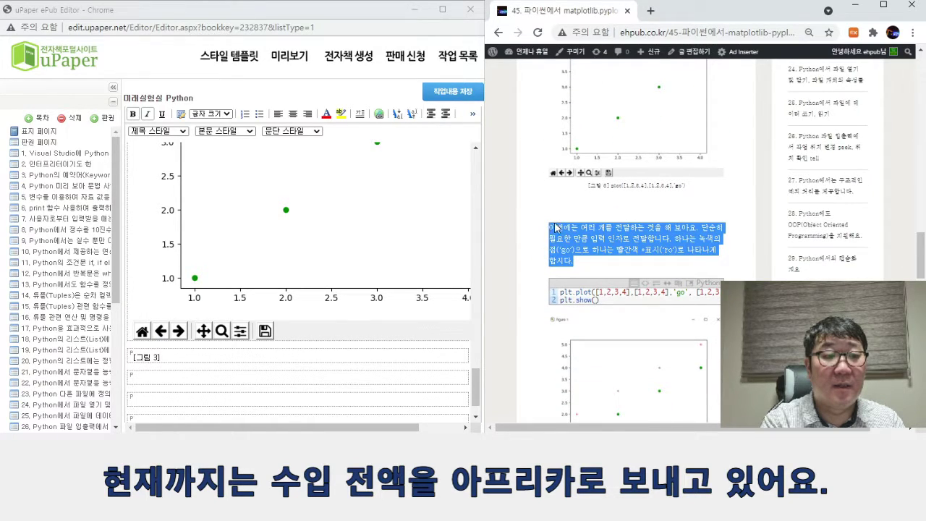
{"action": "left_click", "coordinate": [177, 379]}
{"action": "key", "text": "ctrl+v"}
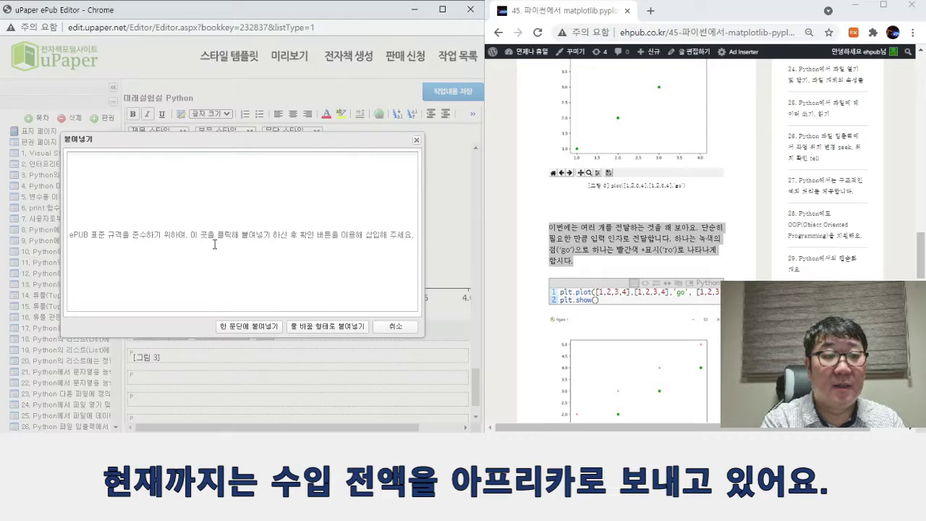
{"action": "type", "text": "이번에는 여러 개를 전달하는 것을 해 보아요. 단순히 필요한 만큼 입력 인자로 전달합니다. 하나는 녹색의 점('go')으로 하나는 빨간색 +표시('ro')로 나타나게 합시다."}
{"action": "left_click", "coordinate": [318, 330]}
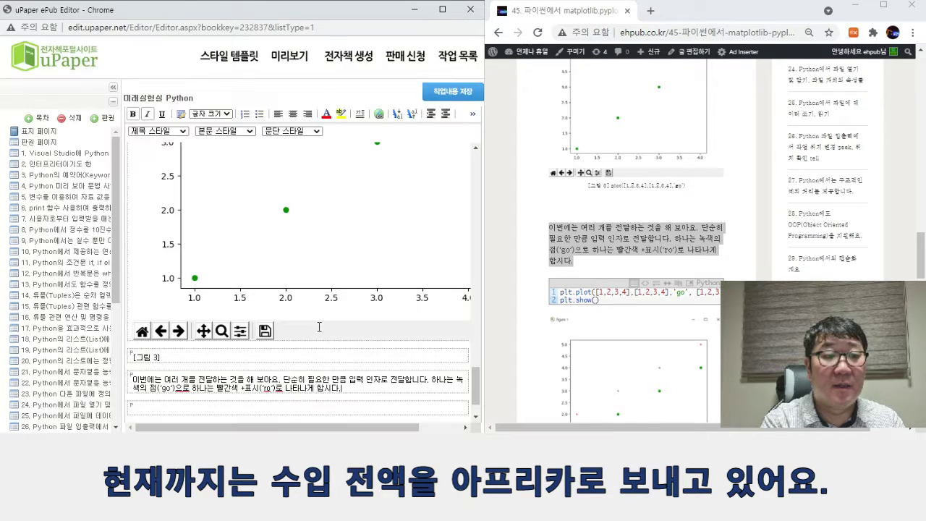
Copy the blog's code example that plots several data sets, and add a blank paragraph below its pasted explanation.
{"action": "left_click", "coordinate": [680, 285]}
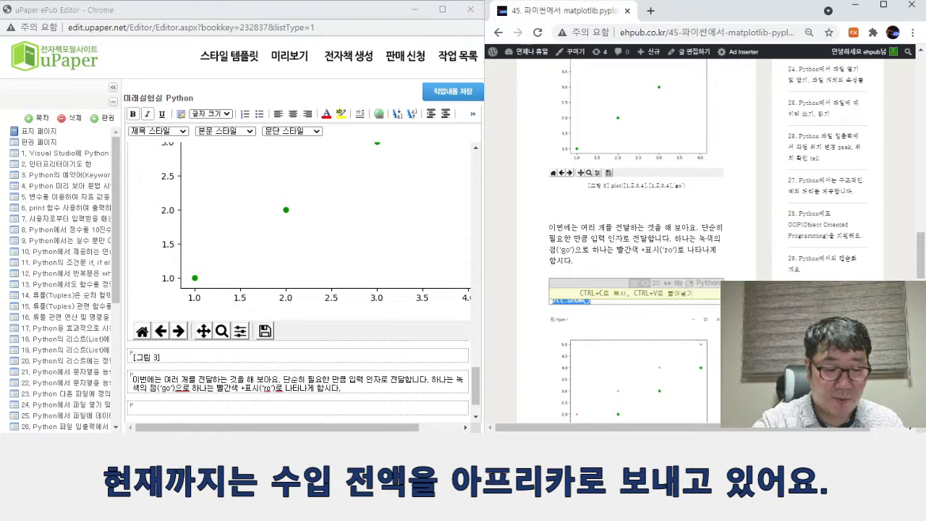
{"action": "left_click", "coordinate": [333, 385]}
{"action": "key", "text": "Return"}
{"action": "left_click", "coordinate": [311, 356]}
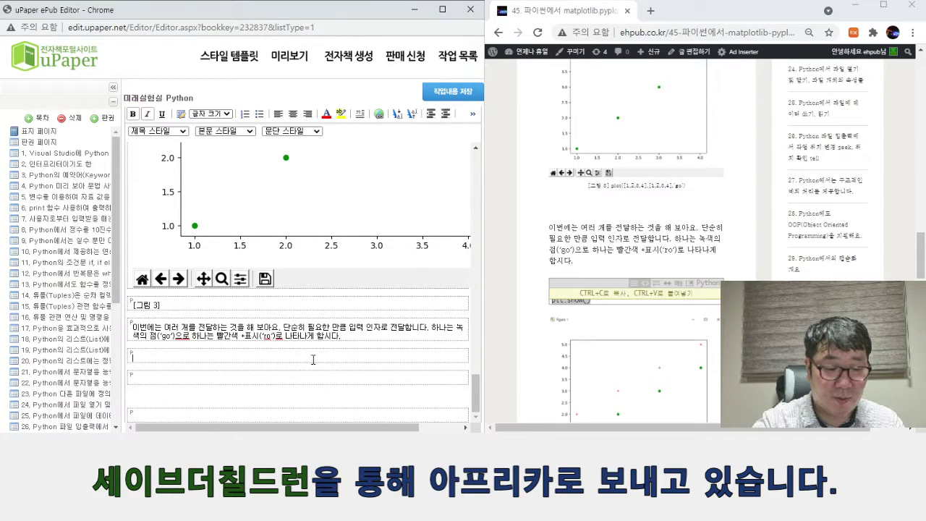
In the page source, add a <code> block below the several-data-sets explanation containing the copied two-line example that plots 'go' and 'r+' data.
{"action": "left_click", "coordinate": [181, 114]}
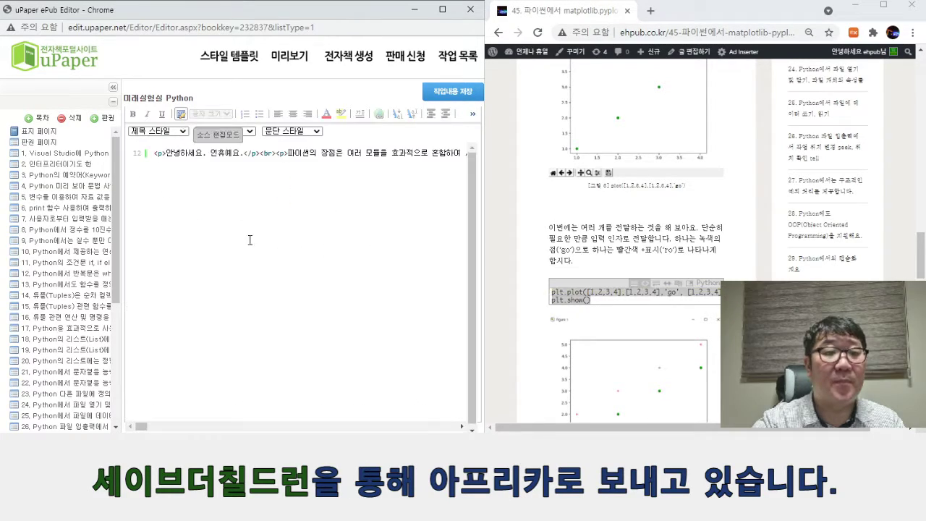
{"action": "left_click", "coordinate": [333, 182]}
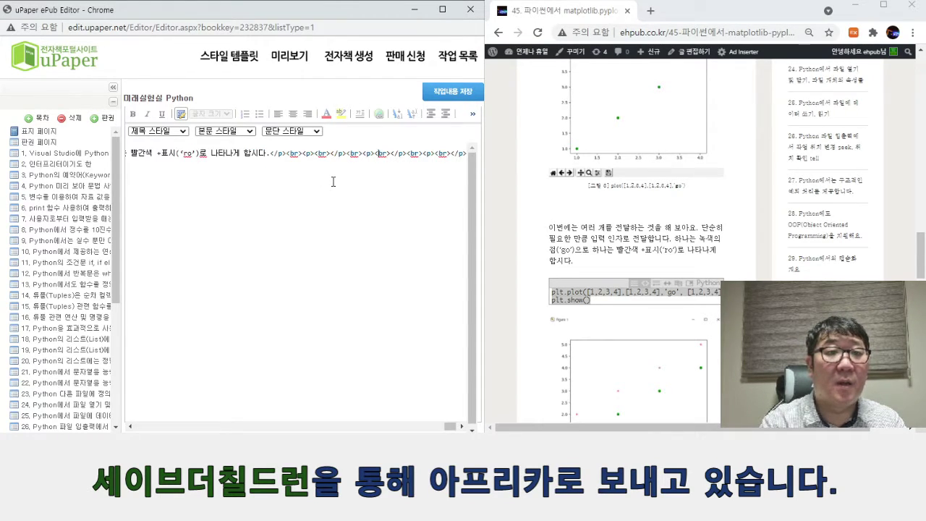
{"action": "key", "text": "Return"}
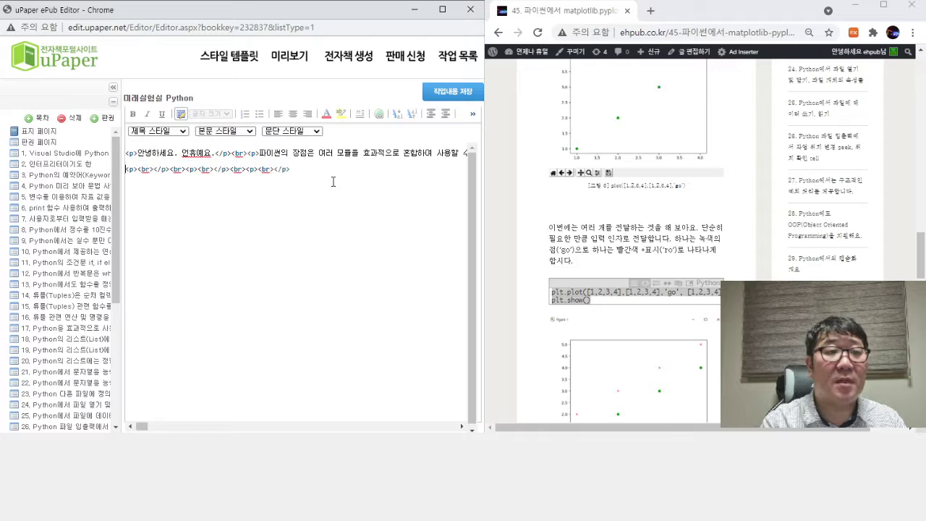
{"action": "type", "text": "<code"}
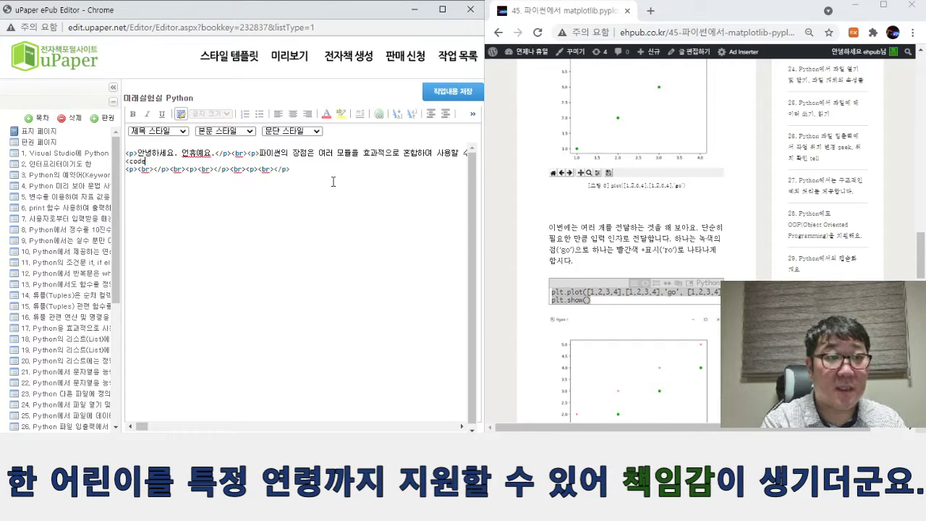
{"action": "type", "text": ">"}
{"action": "key", "text": "Return"}
{"action": "type", "text": "plt.plot([1,2,3,4],[1,2,3,4],'go', [1,2,3,4],[2,3,4,5],'r+')#두 쌍의 데이터 설정 plt.show()"}
{"action": "key", "text": "Return"}
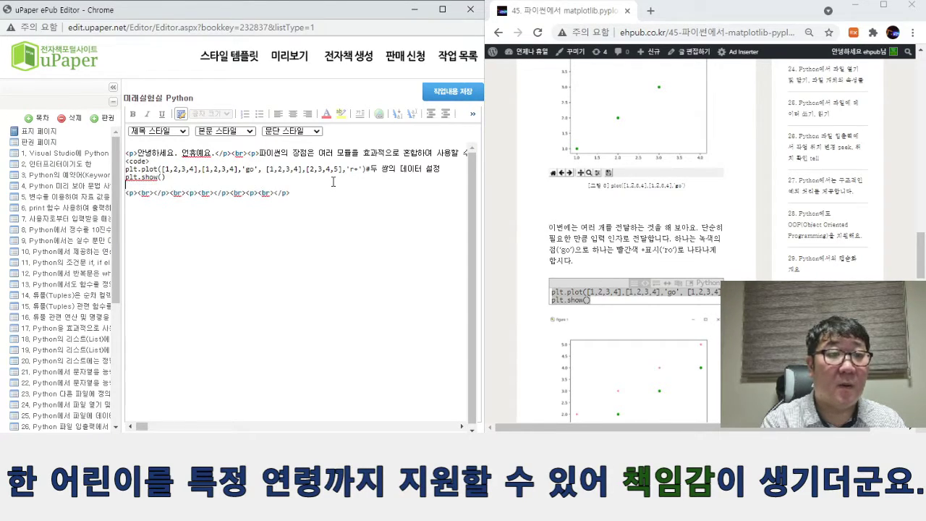
{"action": "type", "text": "</code"}
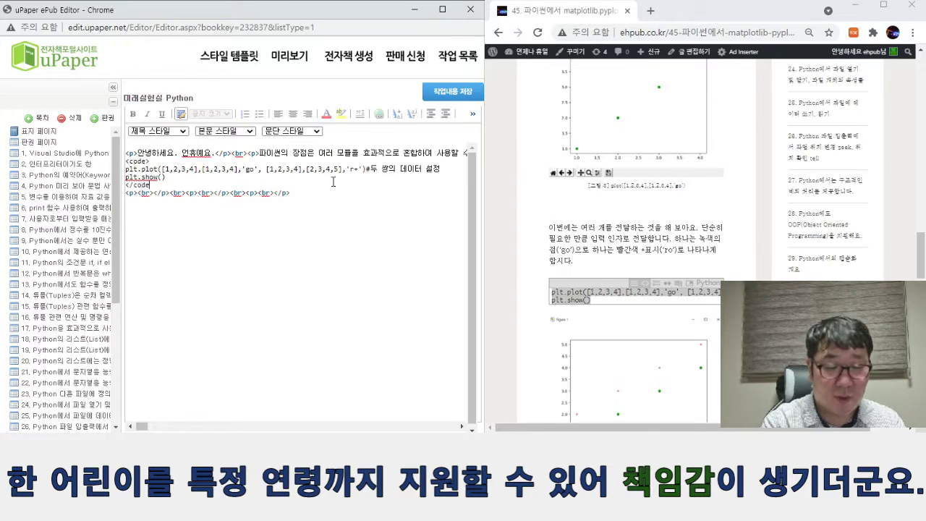
{"action": "type", "text": ">"}
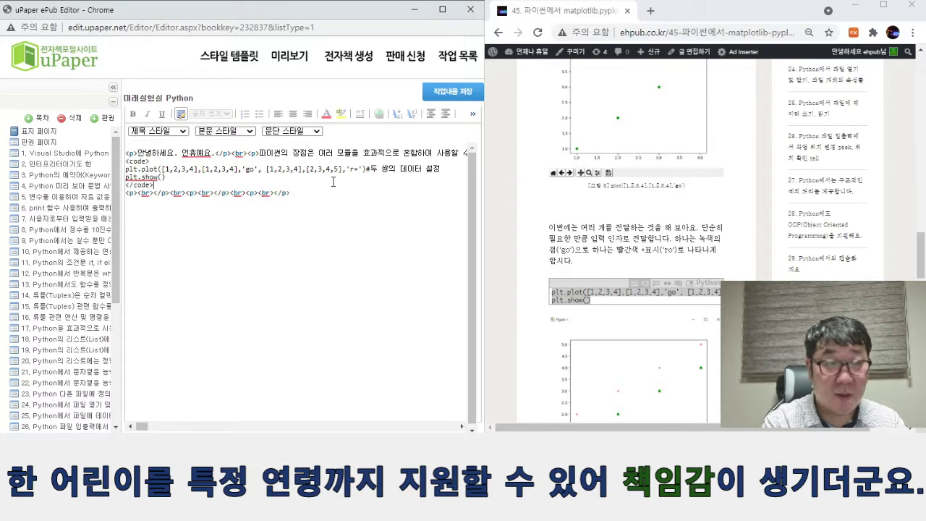
Return to the visual view and reload it through source mode so the 'go' and 'r+' example renders on separate lines.
{"action": "left_click", "coordinate": [182, 114]}
{"action": "scroll", "coordinate": [240, 231], "scroll_direction": "down", "scroll_amount": 2}
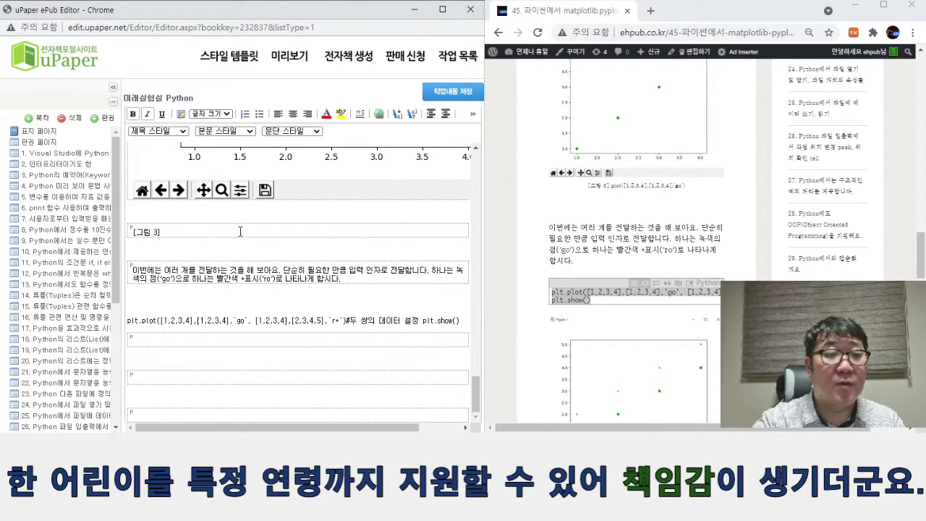
{"action": "left_click", "coordinate": [182, 114]}
{"action": "left_click", "coordinate": [182, 115]}
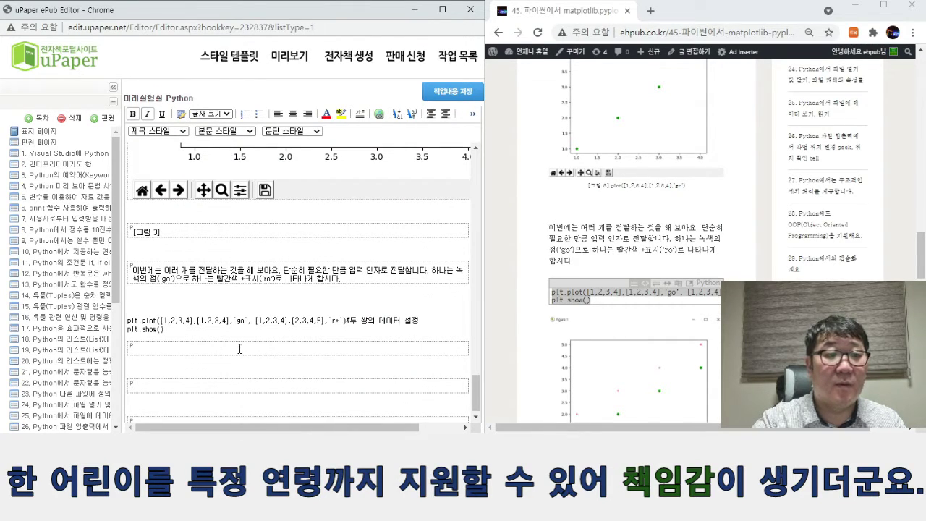
Insert the [그림 4] plot image file below the 'r+' code block and caption it "[그림 4]".
{"action": "left_click", "coordinate": [471, 115]}
{"action": "left_click", "coordinate": [418, 133]}
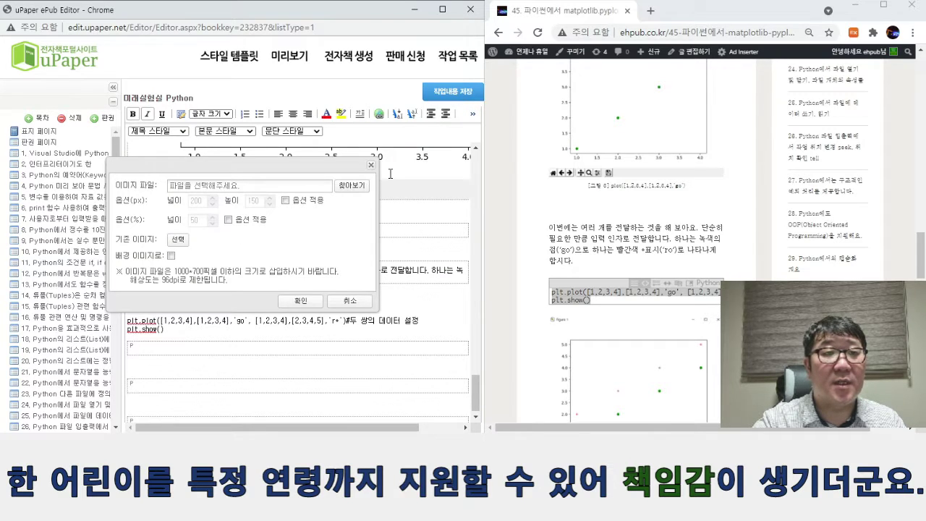
{"action": "left_click", "coordinate": [352, 190]}
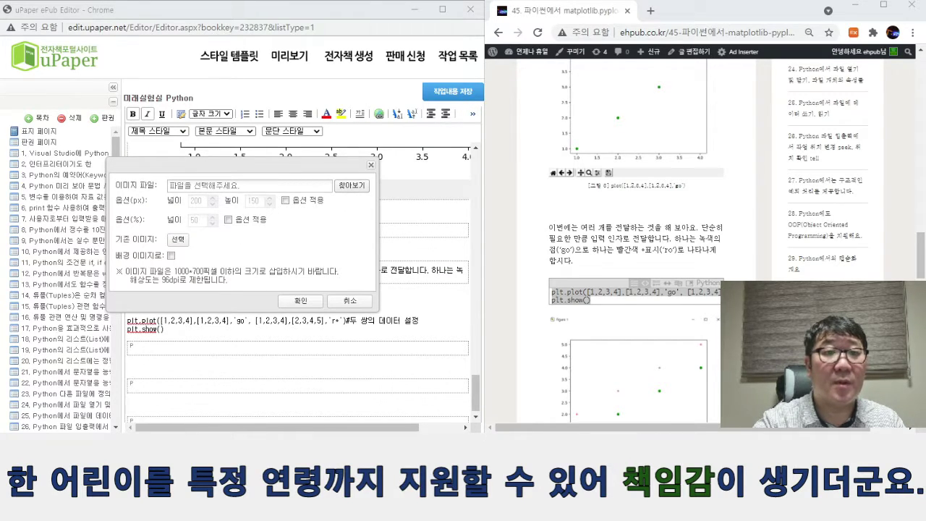
{"action": "key", "text": "Return"}
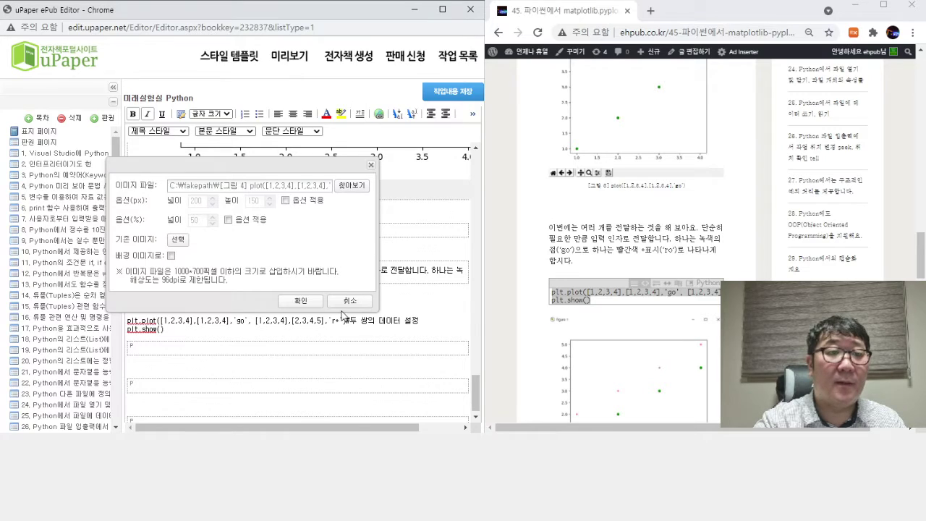
{"action": "left_click", "coordinate": [299, 300]}
{"action": "scroll", "coordinate": [302, 270], "scroll_direction": "down", "scroll_amount": 7}
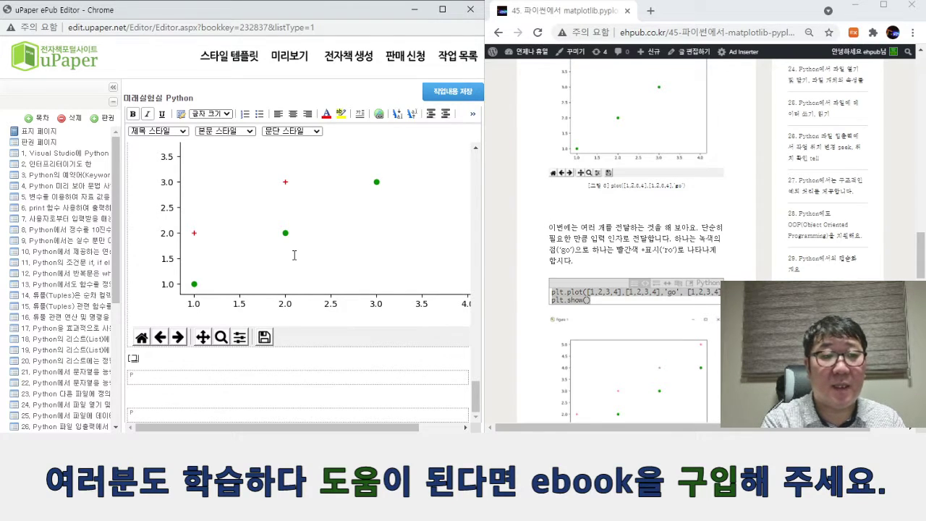
{"action": "type", "text": "그림"}
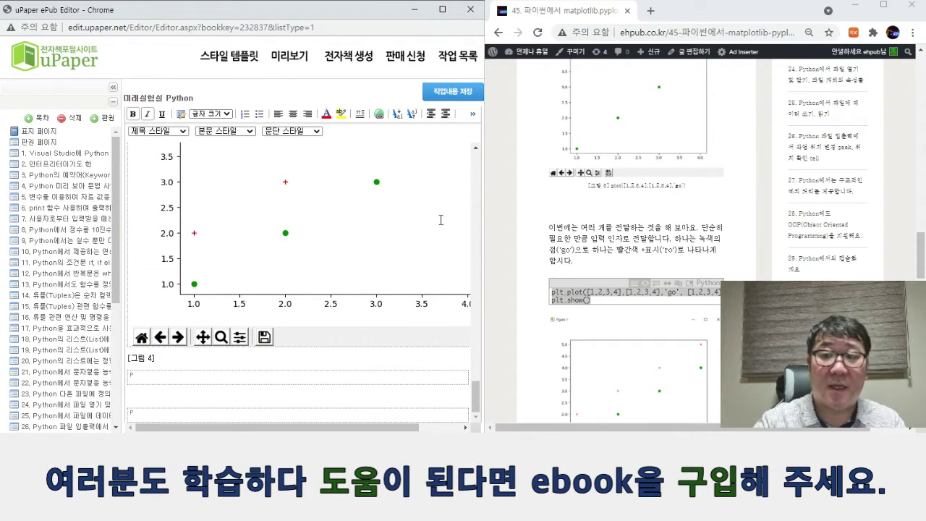
Copy the blog sentence "다음은 이번에 실습한 전체 코드예요." and paste it with line breaks below the "[그림 4]" caption.
{"action": "left_click_drag", "start_coordinate": [922, 254], "coordinate": [921, 286]}
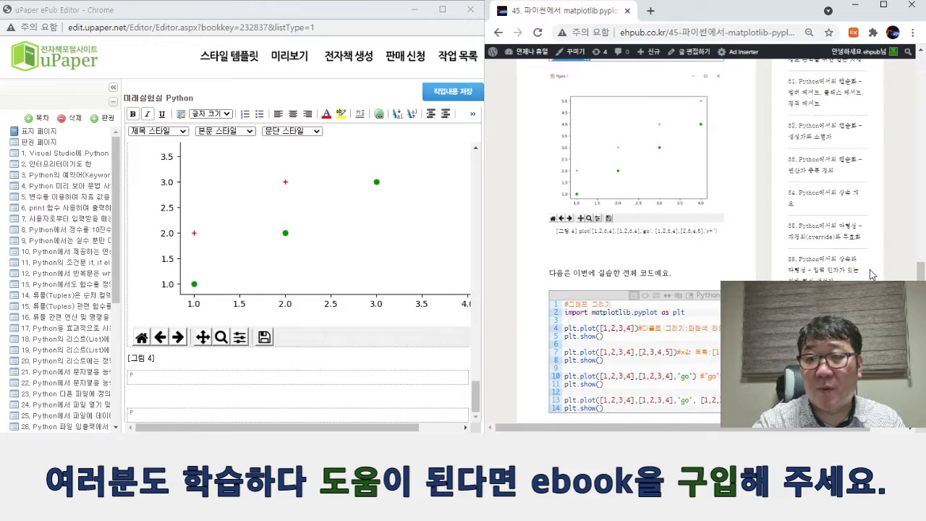
{"action": "left_click_drag", "start_coordinate": [685, 273], "coordinate": [544, 273]}
{"action": "key", "text": "ctrl+c"}
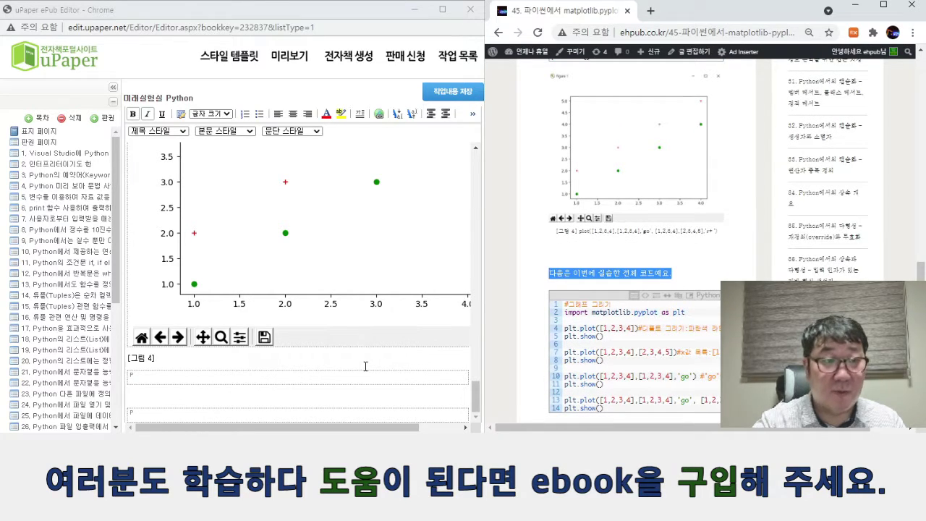
{"action": "left_click", "coordinate": [215, 374]}
{"action": "key", "text": "ctrl+v"}
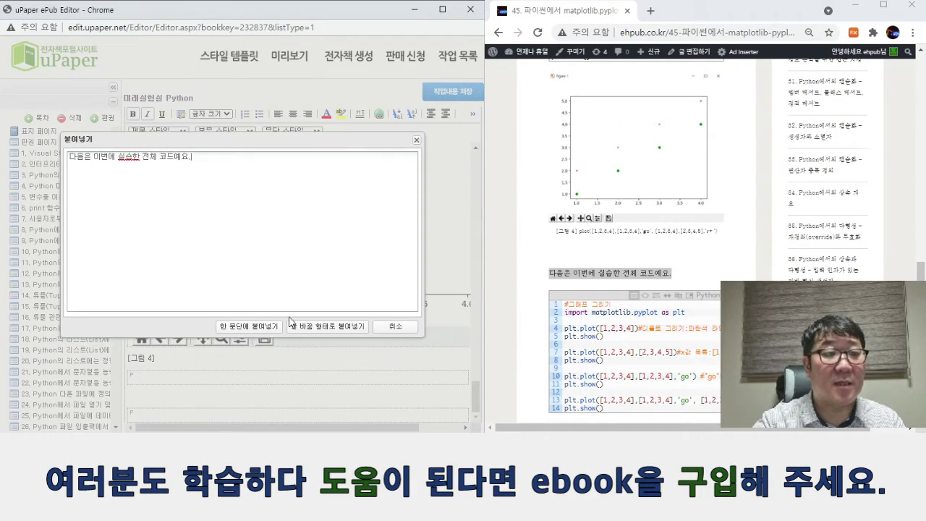
{"action": "left_click", "coordinate": [314, 327]}
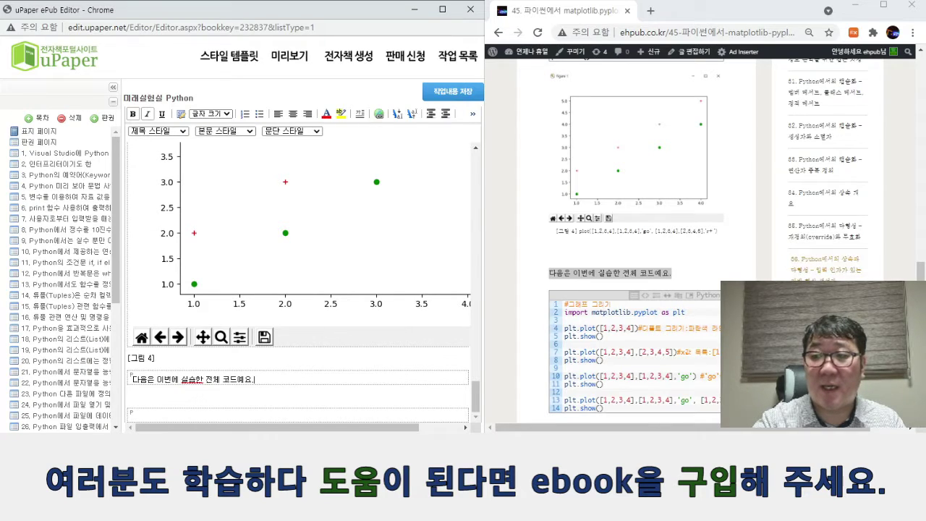
Copy the blog's full practice code and add it in a <code> block below the "전체 코드" sentence in the page source.
{"action": "scroll", "coordinate": [637, 239], "scroll_direction": "down", "scroll_amount": 2}
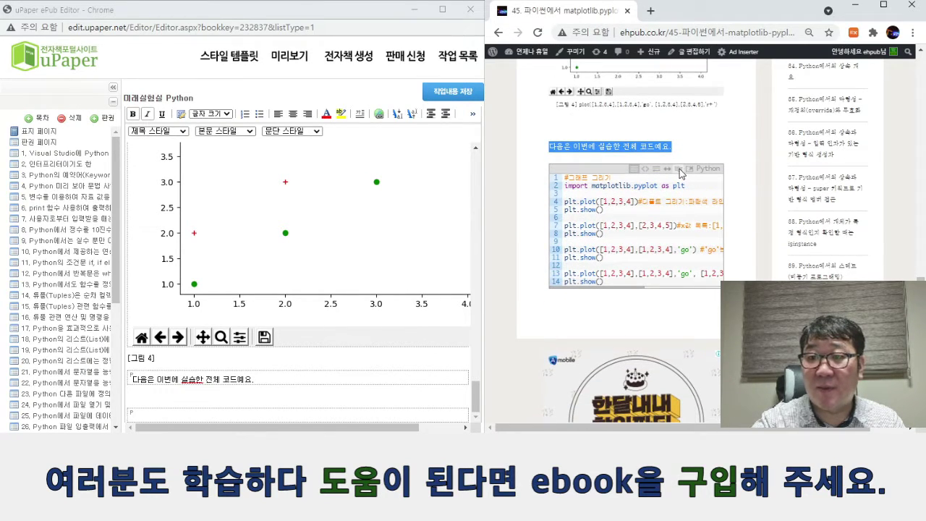
{"action": "left_click", "coordinate": [681, 170]}
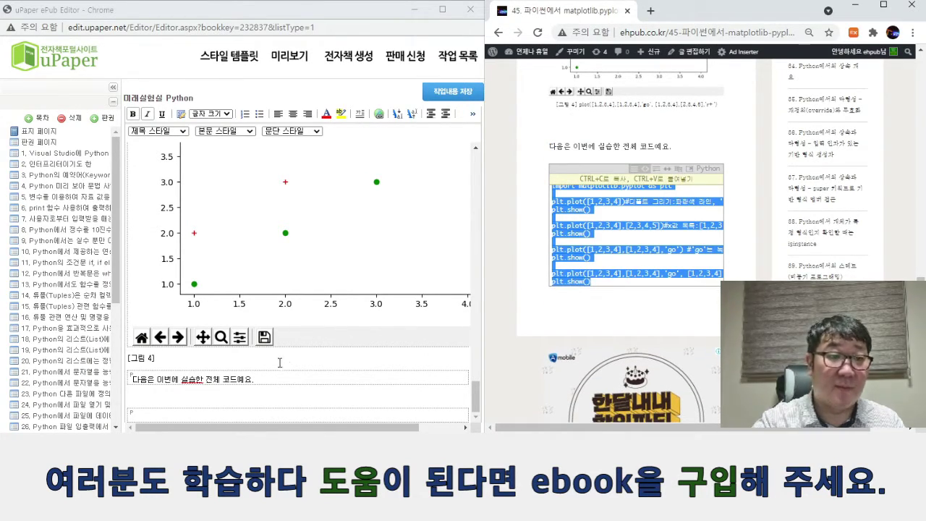
{"action": "left_click", "coordinate": [274, 414]}
{"action": "left_click", "coordinate": [181, 113]}
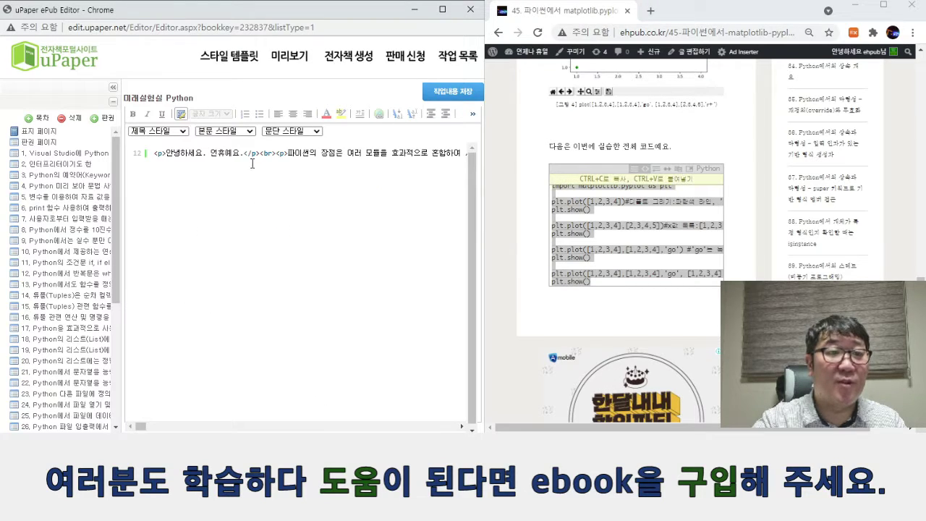
{"action": "left_click", "coordinate": [312, 204]}
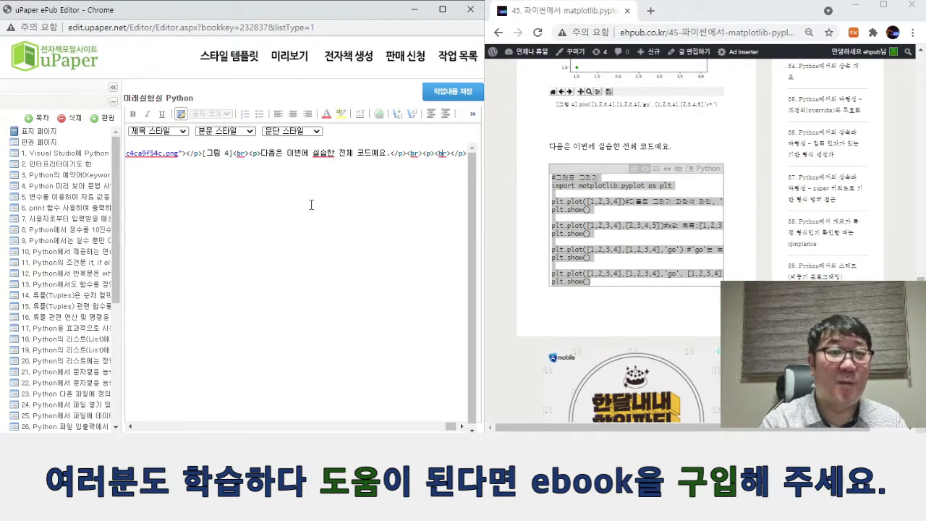
{"action": "key", "text": "Return"}
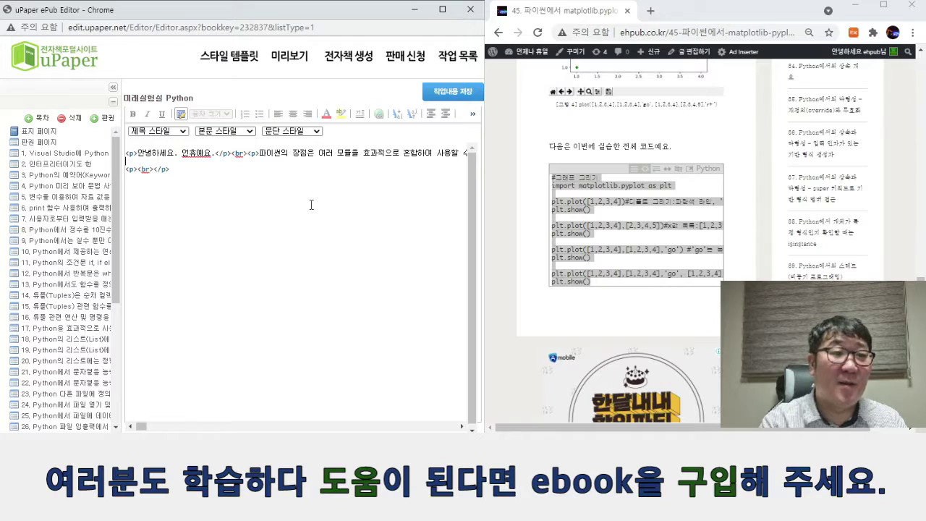
{"action": "type", "text": "<code>"}
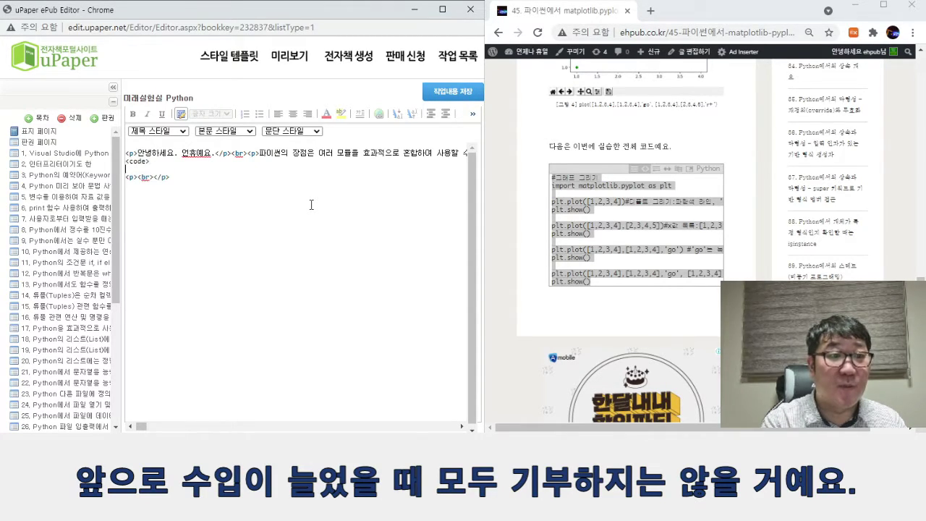
{"action": "type", "text": "#그래프 그리기 import matplotlib.pyplot as plt  plt.plot([1,2,3,4])#디폴트 그리기:파란색 라인, 'b-' plt.show()  plt.plot([1,2,3,4],[2,3,4,5])#x값 목록:[1,2,3,4], y값 목록: [2,3,4,5] plt.show()  plt.plot([1,2,3,4],[1,2,3,4],'go') #'go'는 녹색 점 plt.show()  plt.plot([1,2,3,4],[1,2,3,4],'go', [1,2,3,4],[2,3,4,5],'r+')#두 쌍의 데이터 설정 plt.show()"}
{"action": "type", "text": "</code"}
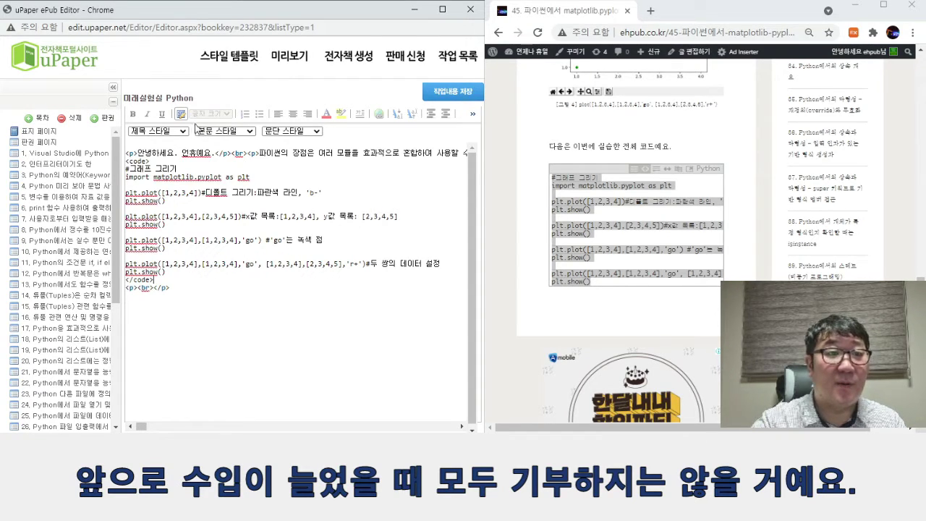
Return to the visual view and reload it through source mode so the full practice code renders with its line breaks.
{"action": "left_click", "coordinate": [180, 114]}
{"action": "scroll", "coordinate": [278, 232], "scroll_direction": "down", "scroll_amount": 1}
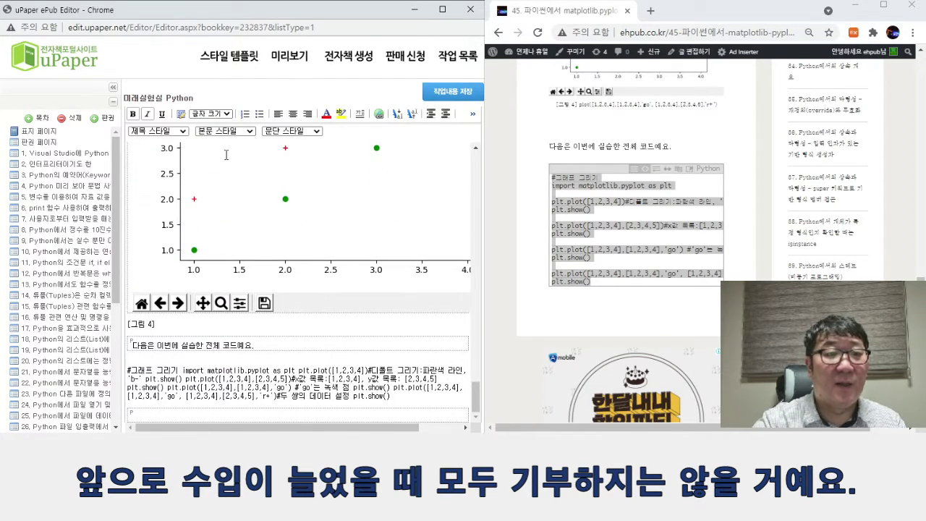
{"action": "left_click", "coordinate": [181, 115]}
{"action": "left_click", "coordinate": [181, 115]}
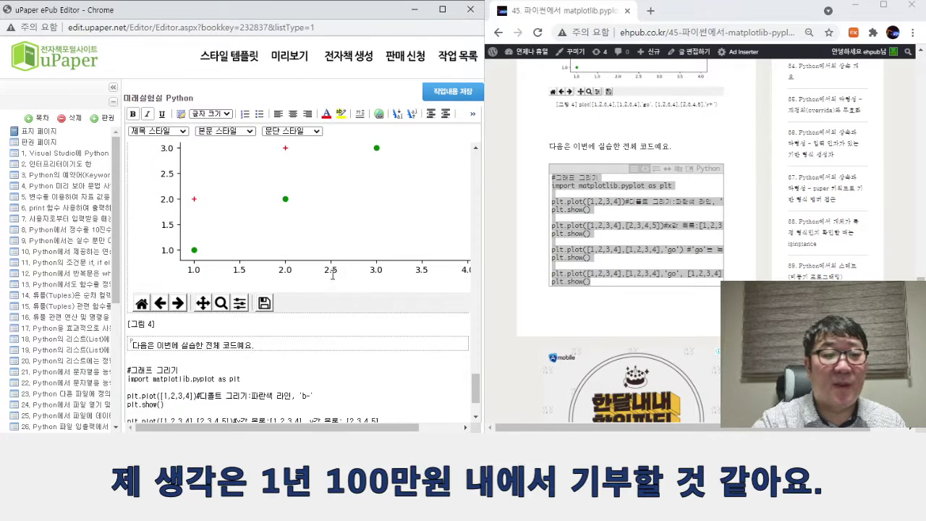
{"action": "scroll", "coordinate": [367, 299], "scroll_direction": "down", "scroll_amount": 2}
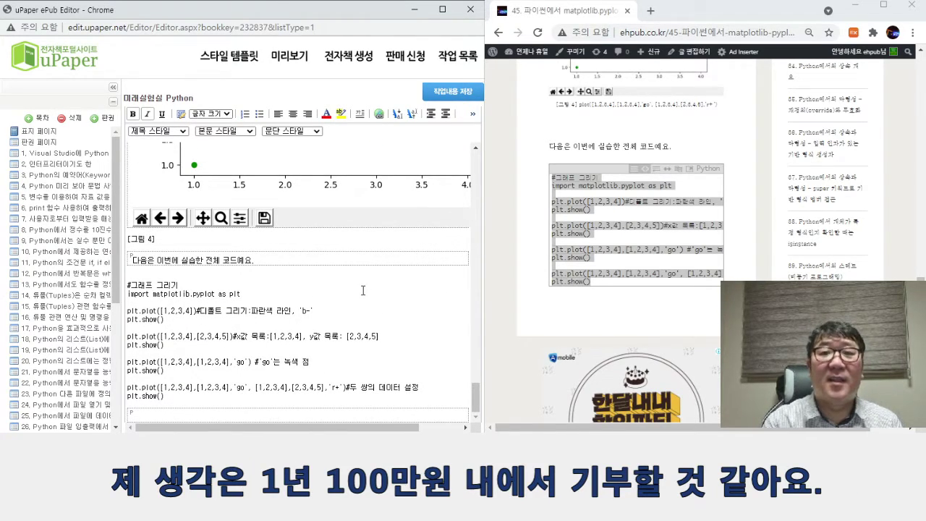